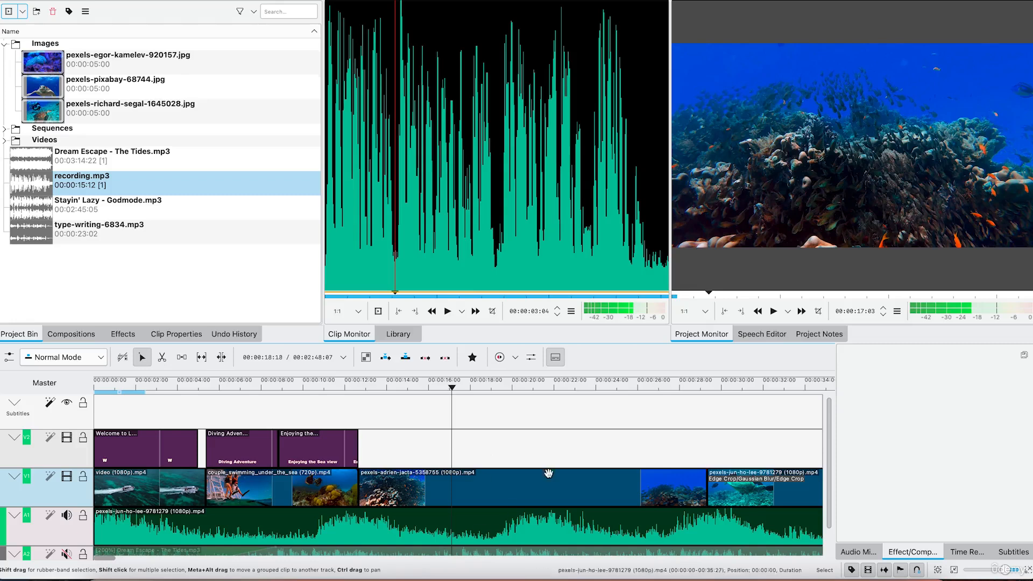
- Select every clip on the timeline and delete them all
{"action": "left_click", "coordinate": [534, 486]}
{"action": "key", "text": "ctrl+a"}
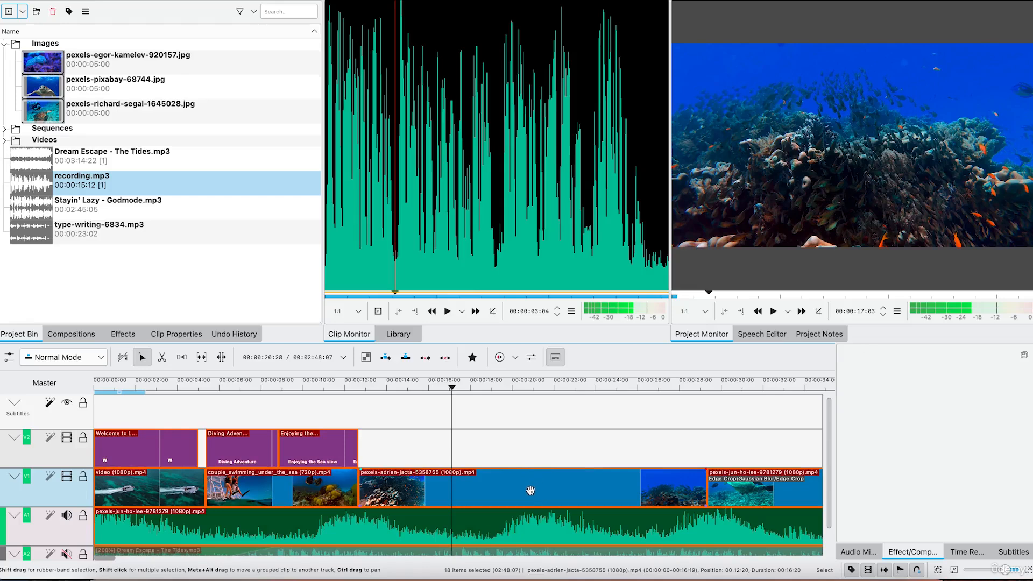
{"action": "right_click", "coordinate": [525, 488]}
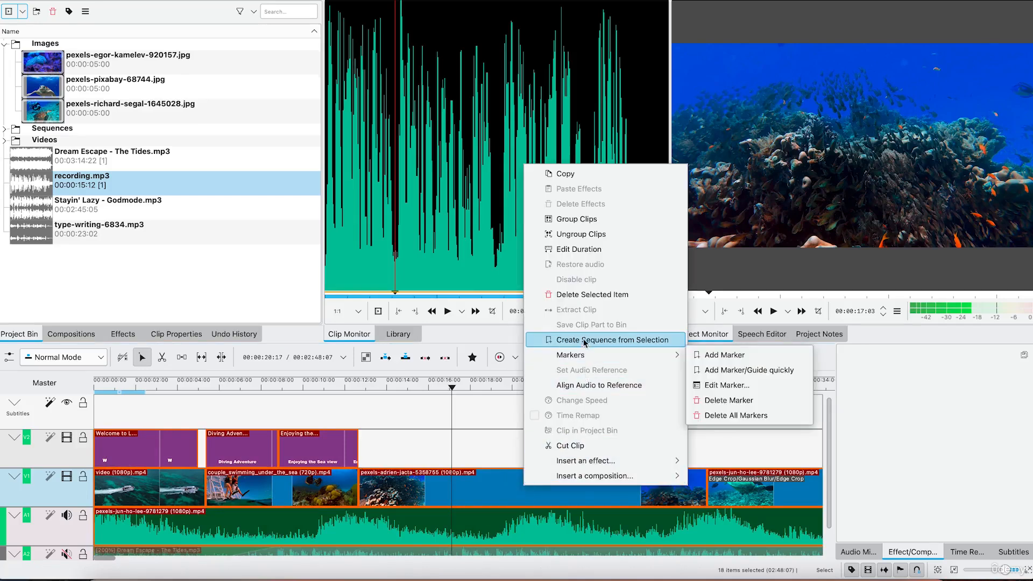
{"action": "left_click", "coordinate": [597, 293]}
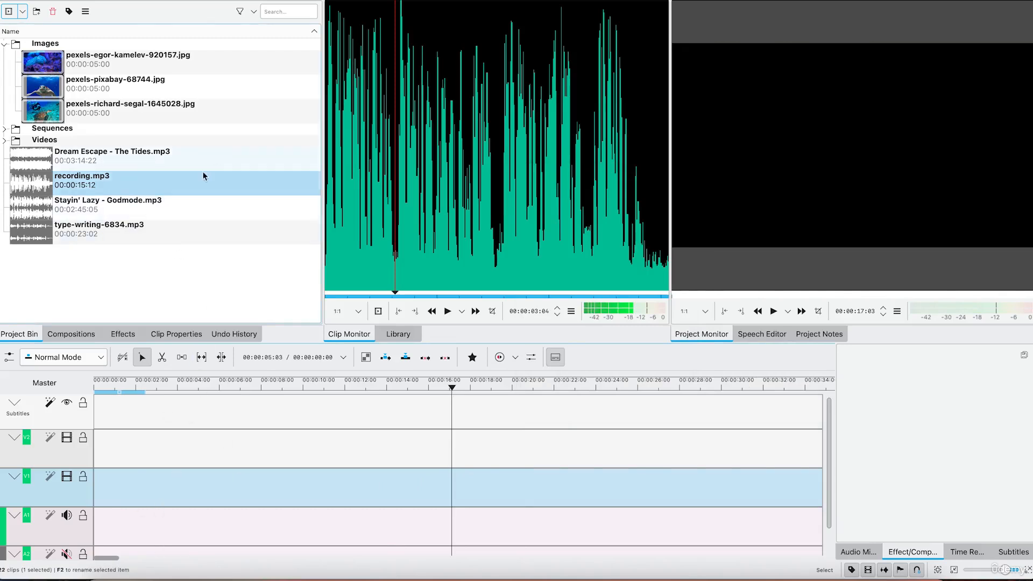
- Place couple_swimming_under_the_sea (720p).mp4 from the Videos folder at the start of track V1 and move the playhead near the clip's end
{"action": "left_click", "coordinate": [227, 213]}
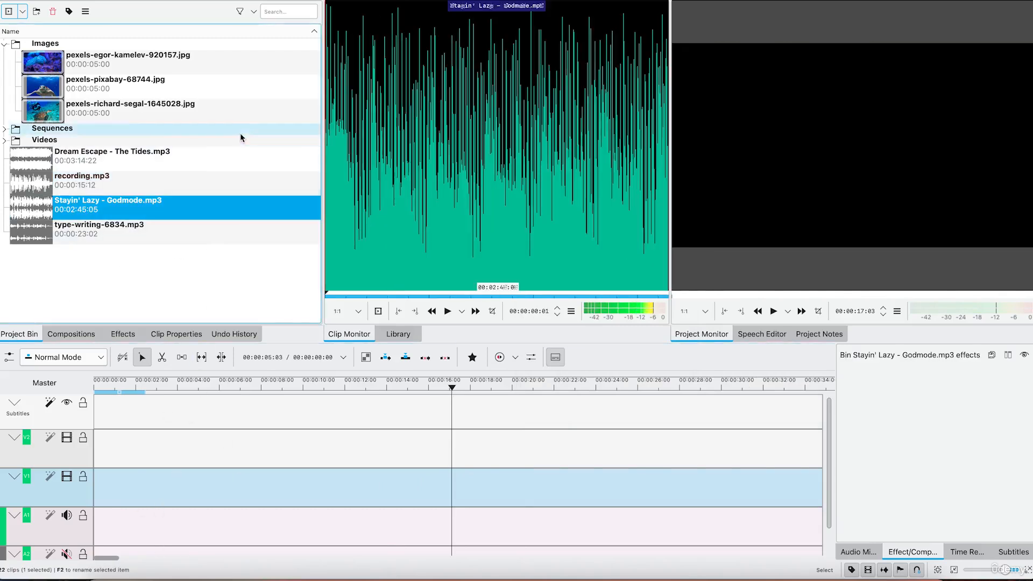
{"action": "left_click", "coordinate": [5, 46]}
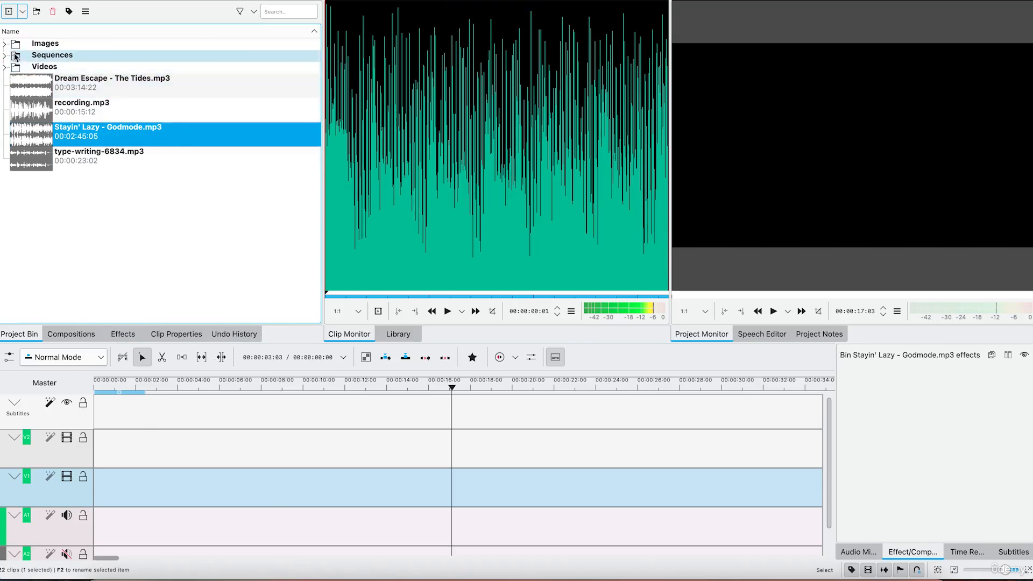
{"action": "left_click", "coordinate": [4, 68]}
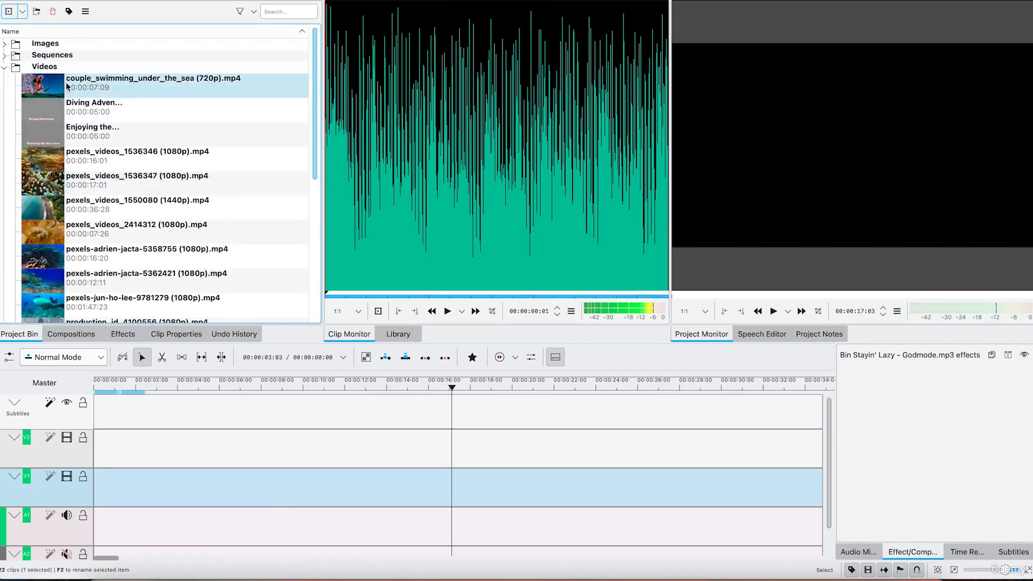
{"action": "left_click_drag", "start_coordinate": [68, 86], "coordinate": [95, 491]}
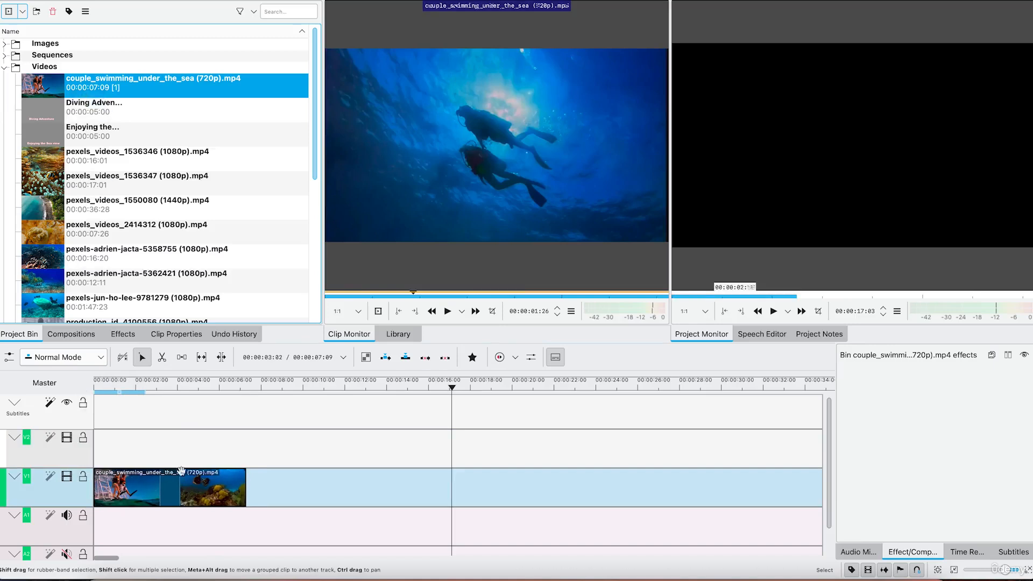
{"action": "left_click_drag", "start_coordinate": [457, 385], "coordinate": [237, 468]}
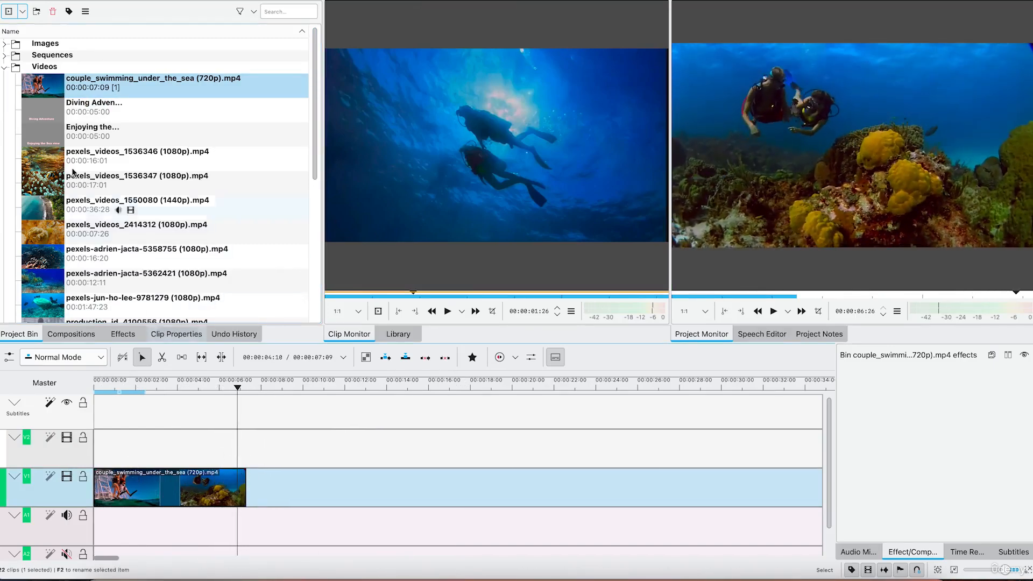
{"action": "scroll", "coordinate": [90, 150], "scroll_direction": "down", "scroll_amount": 2}
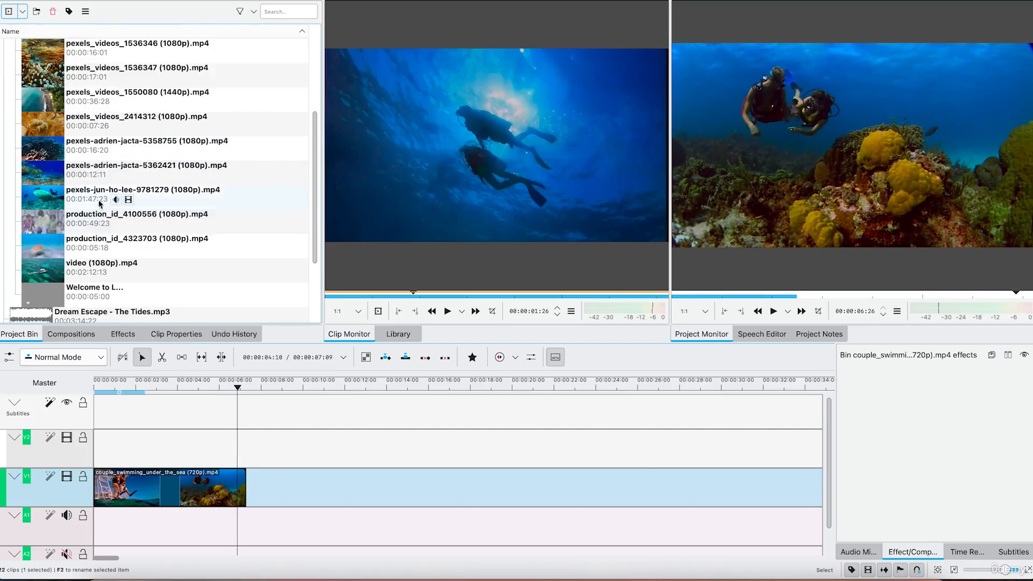
{"action": "scroll", "coordinate": [75, 203], "scroll_direction": "up", "scroll_amount": 2}
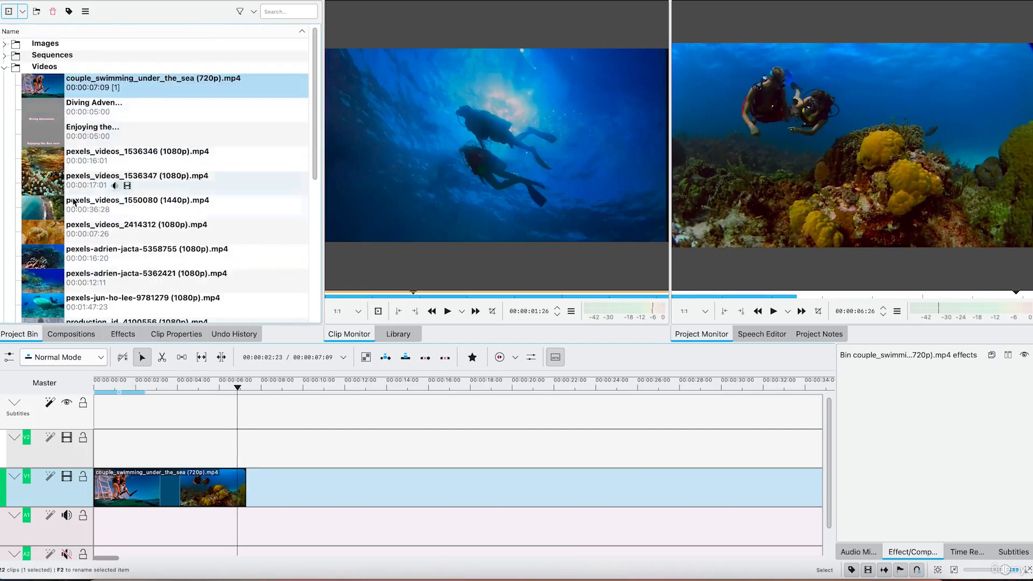
{"action": "left_click_drag", "start_coordinate": [86, 193], "coordinate": [259, 494]}
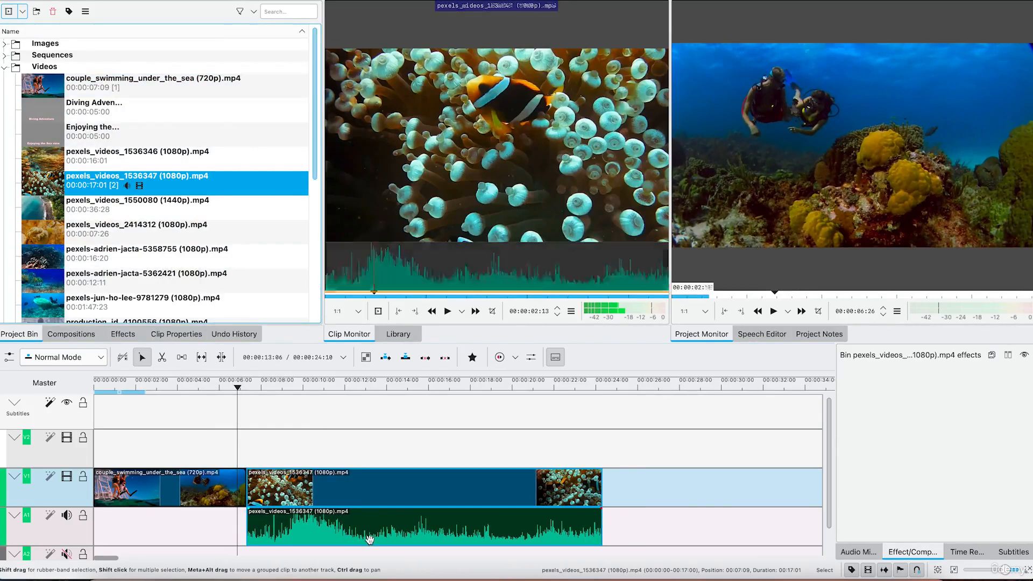
- Ungroup the pexels_videos_1536347 clip and delete its audio part from track A1
{"action": "right_click", "coordinate": [368, 502]}
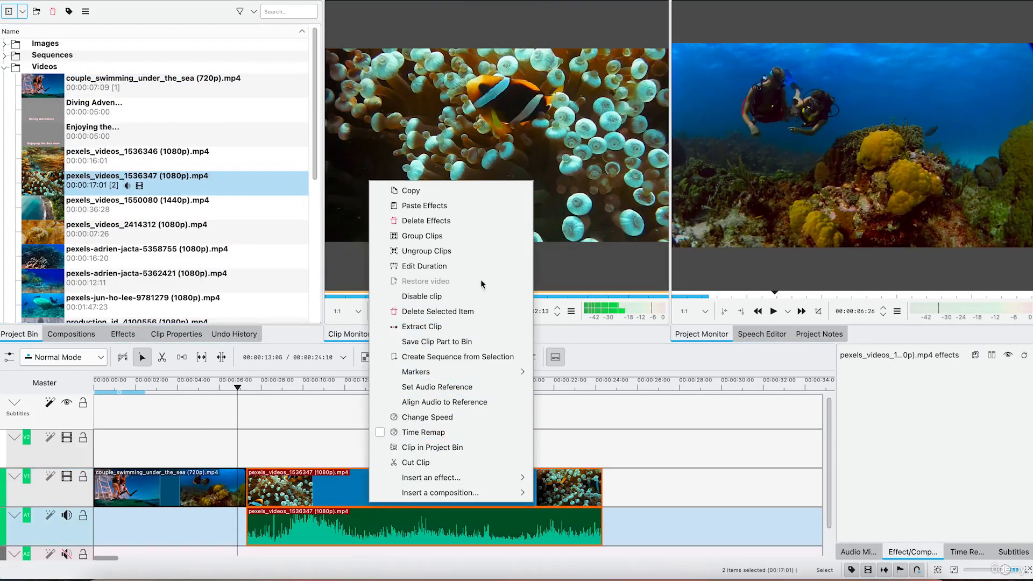
{"action": "left_click", "coordinate": [482, 250]}
{"action": "right_click", "coordinate": [420, 533]}
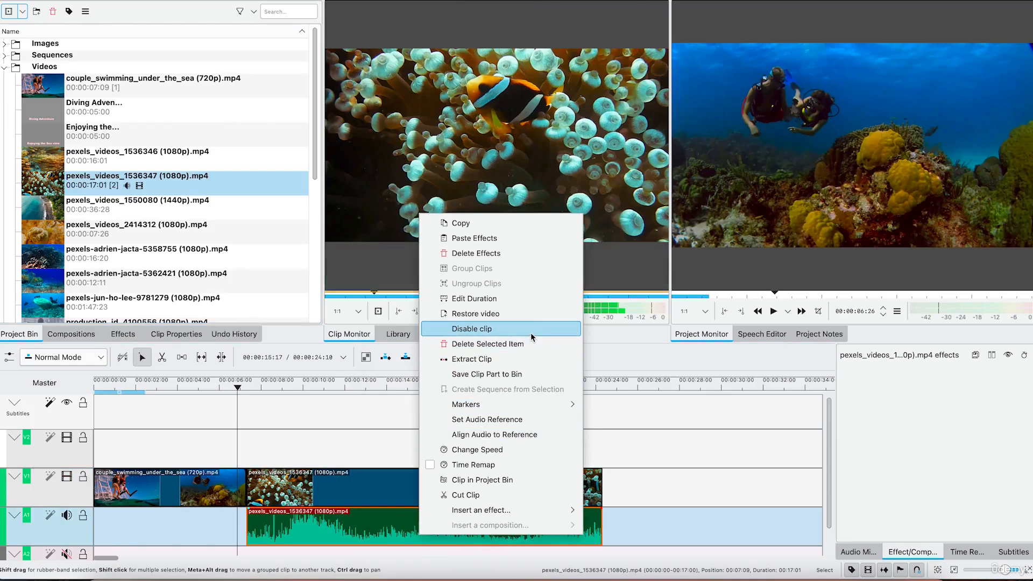
{"action": "left_click", "coordinate": [526, 344]}
{"action": "left_click", "coordinate": [376, 494]}
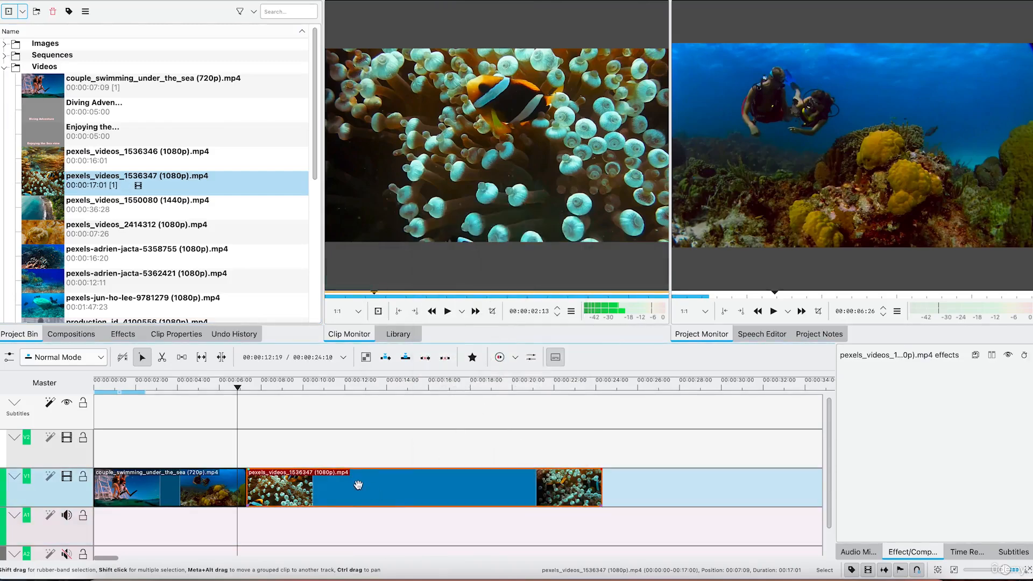
- Preview the clownfish clip up to 00:00:10:12 and trim its end to that point
{"action": "key", "text": "space"}
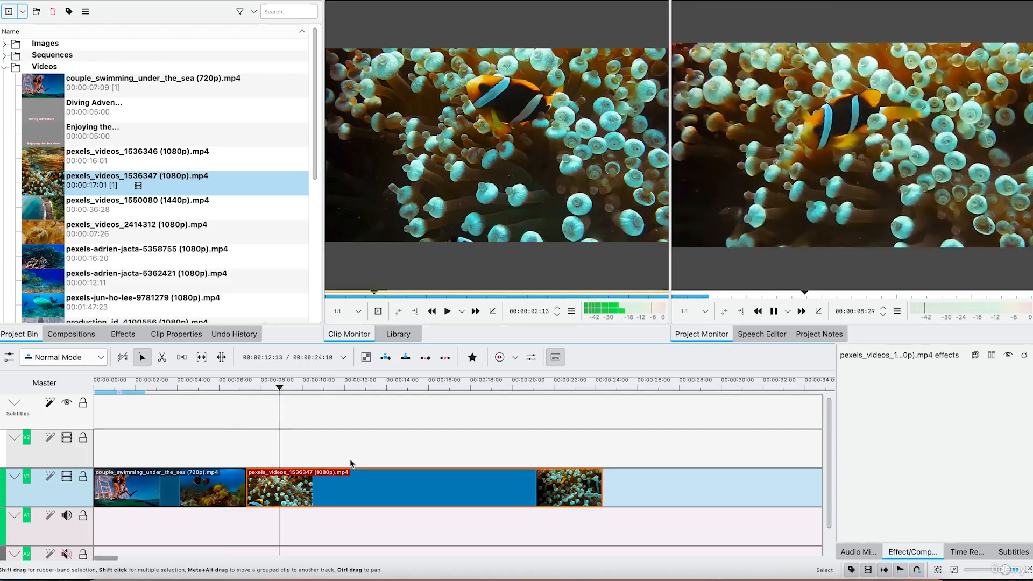
{"action": "key", "text": "space"}
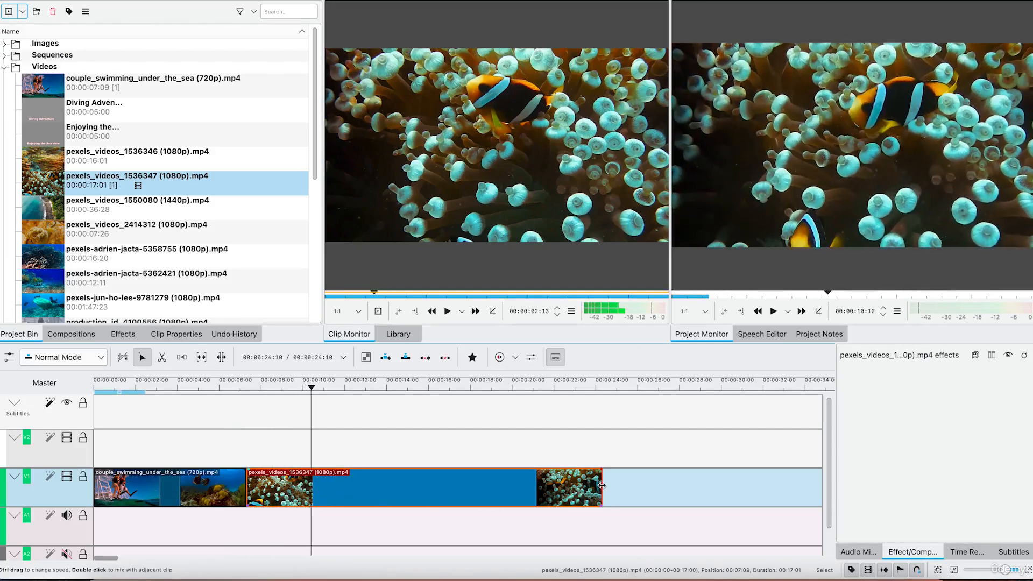
{"action": "left_click_drag", "start_coordinate": [602, 485], "coordinate": [450, 487]}
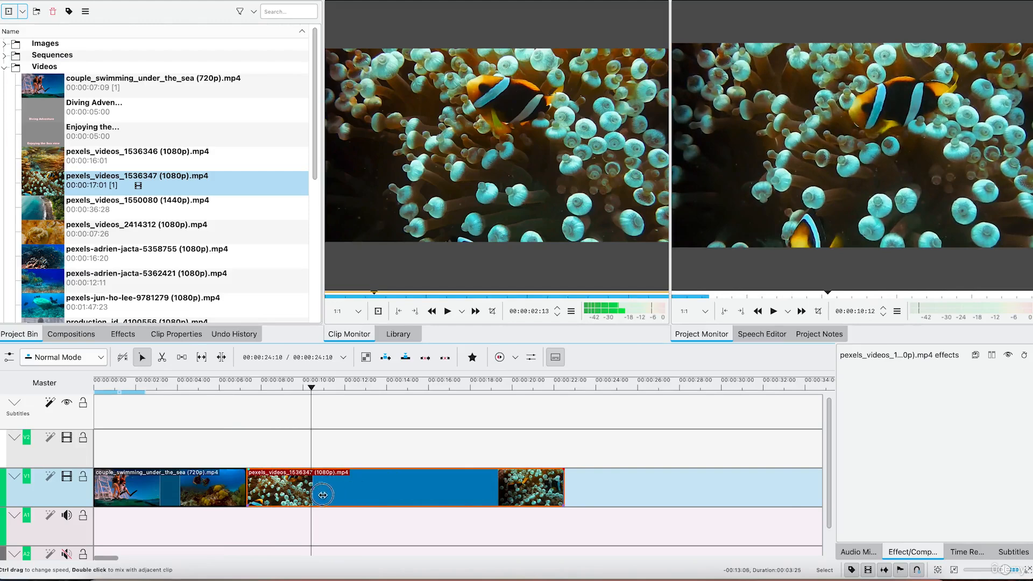
{"action": "left_click_drag", "start_coordinate": [323, 495], "coordinate": [311, 489]}
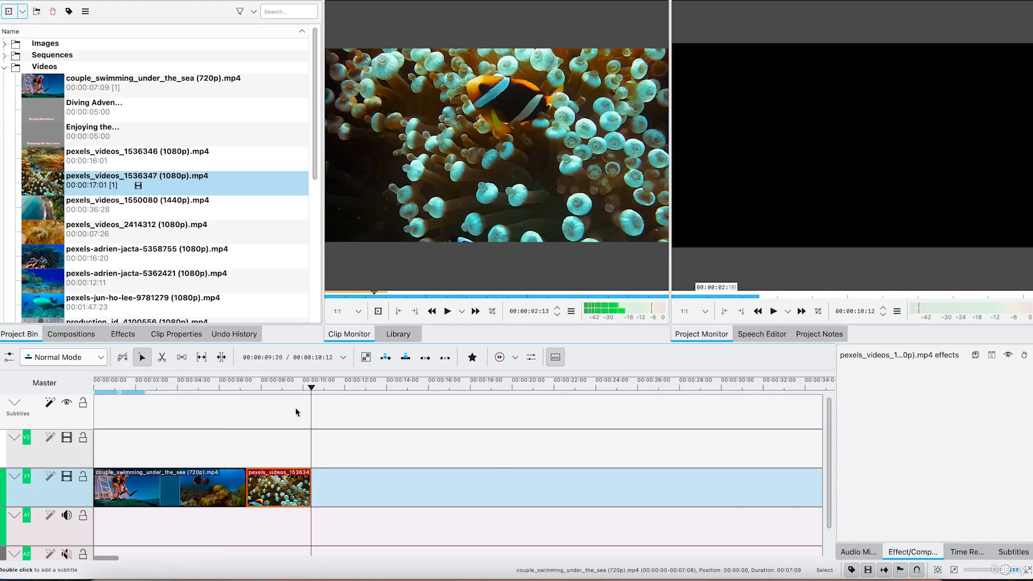
{"action": "left_click_drag", "start_coordinate": [312, 385], "coordinate": [294, 385]}
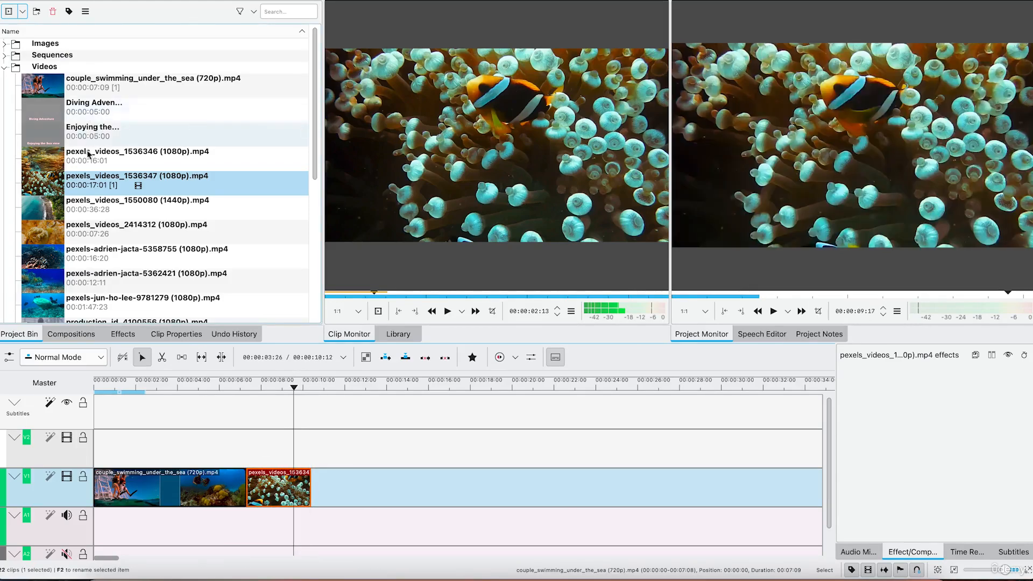
{"action": "scroll", "coordinate": [88, 154], "scroll_direction": "down", "scroll_amount": 5}
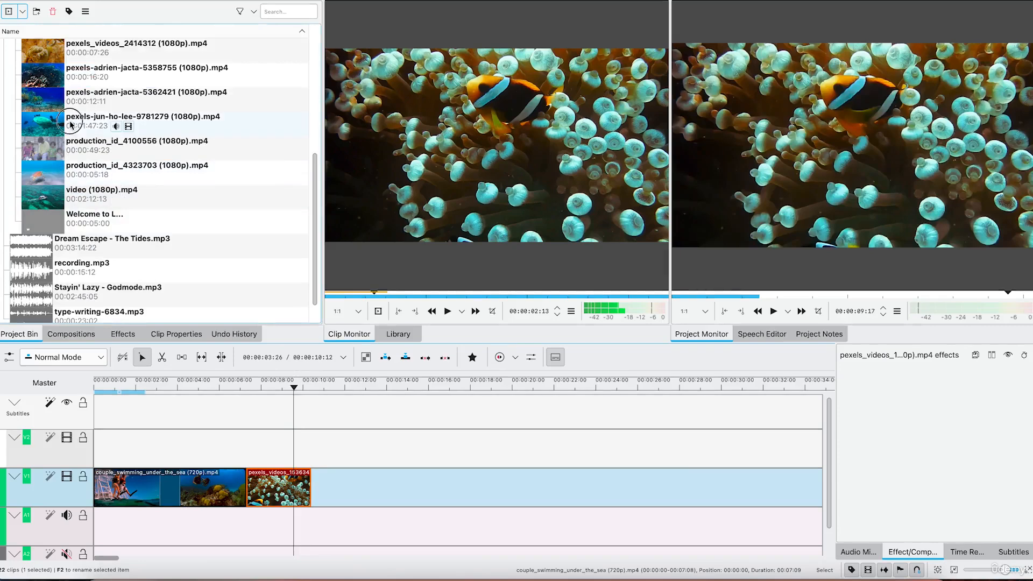
{"action": "left_click_drag", "start_coordinate": [70, 125], "coordinate": [313, 488]}
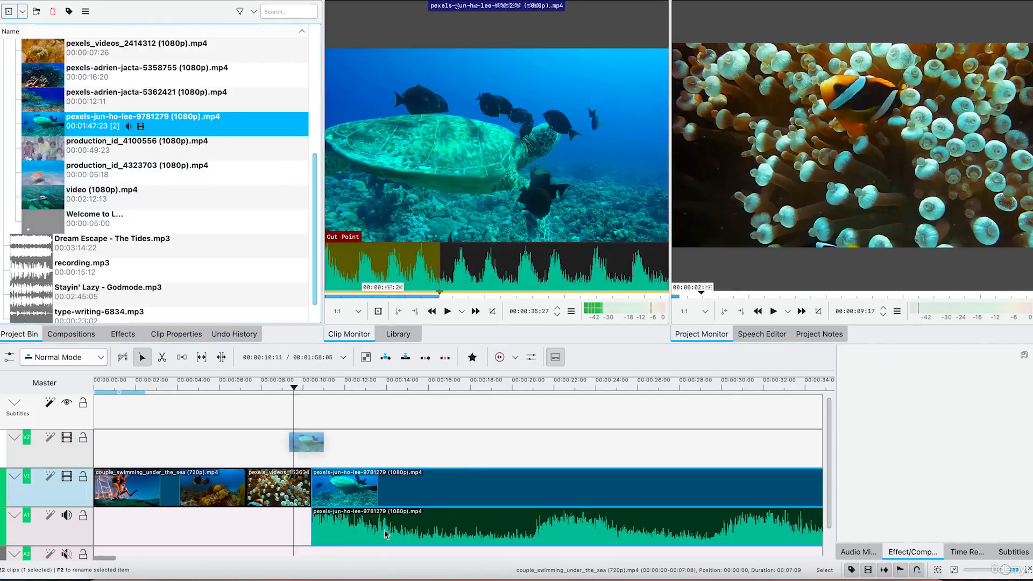
{"action": "right_click", "coordinate": [419, 488]}
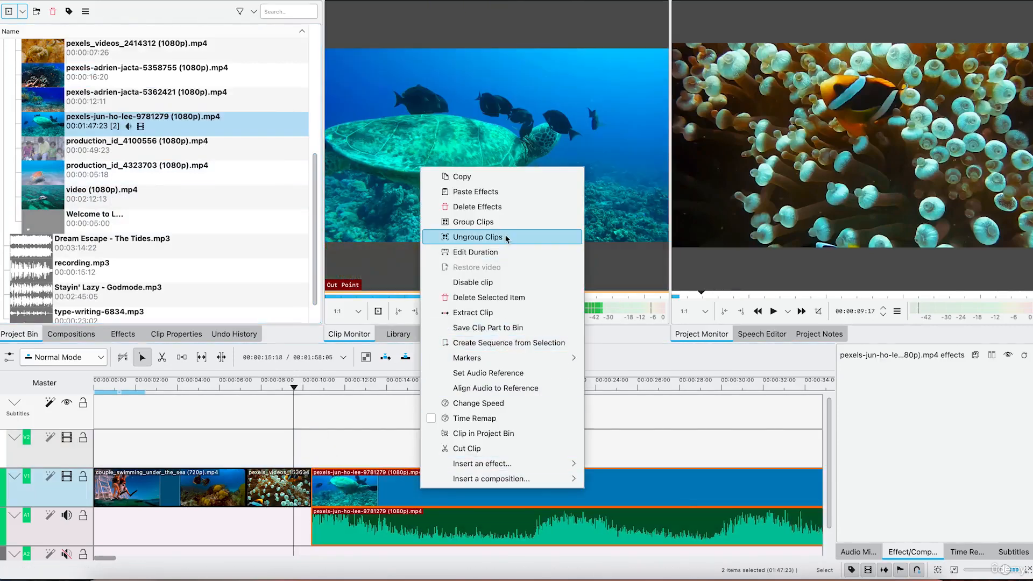
{"action": "left_click", "coordinate": [477, 236]}
{"action": "left_click", "coordinate": [446, 530]}
{"action": "right_click", "coordinate": [446, 530]}
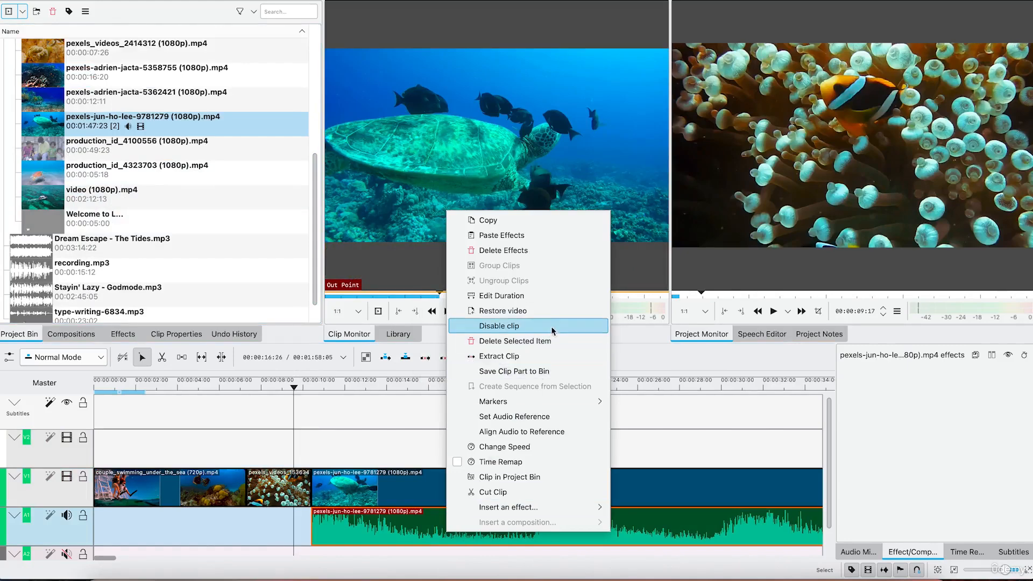
{"action": "left_click", "coordinate": [538, 341]}
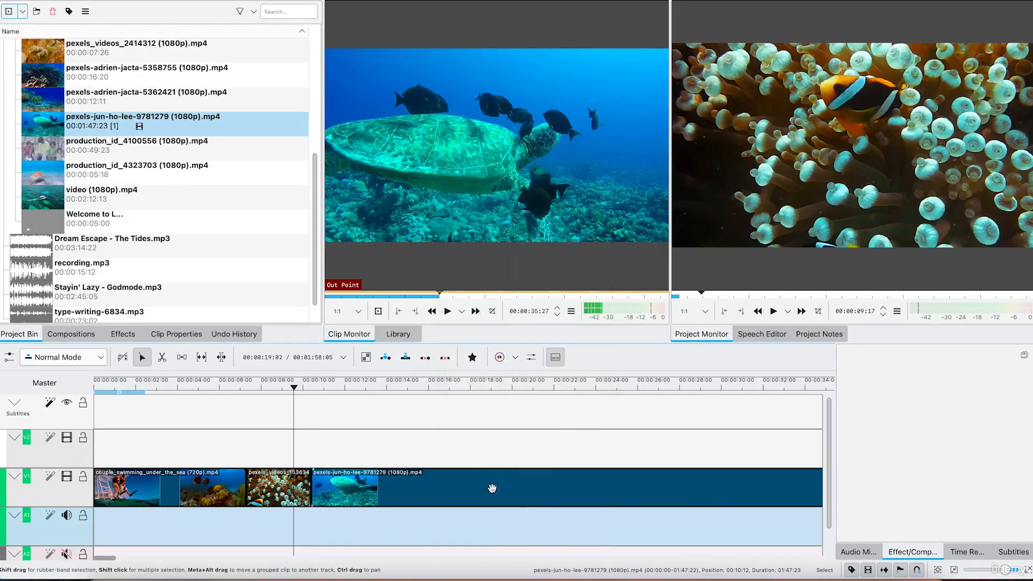
{"action": "left_click", "coordinate": [492, 489]}
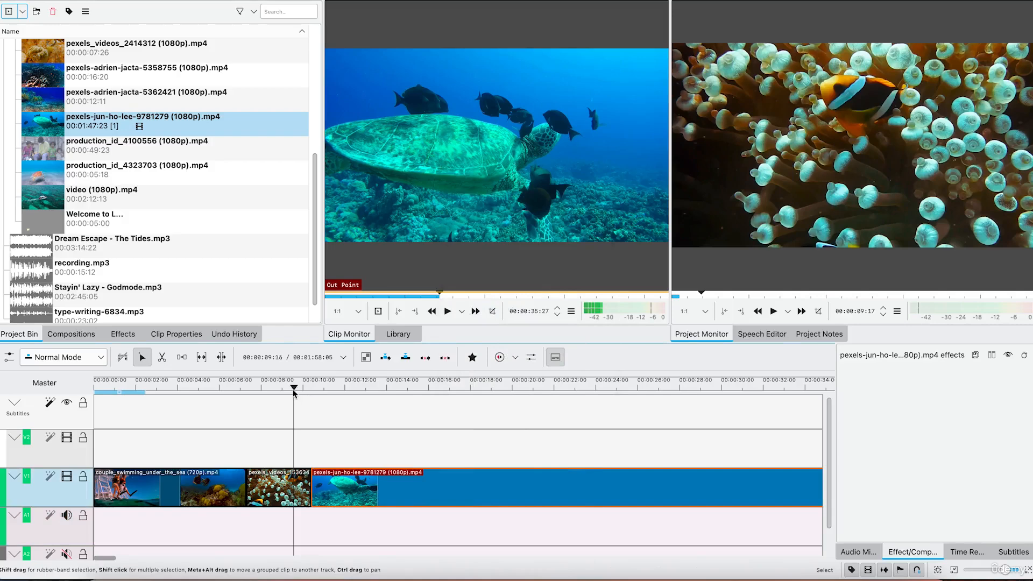
- Find the start of the wanted turtle footage and cut the clip with the Razor tool at about 00:00:21:00
{"action": "left_click", "coordinate": [343, 408]}
{"action": "left_click_drag", "start_coordinate": [343, 407], "coordinate": [533, 454]}
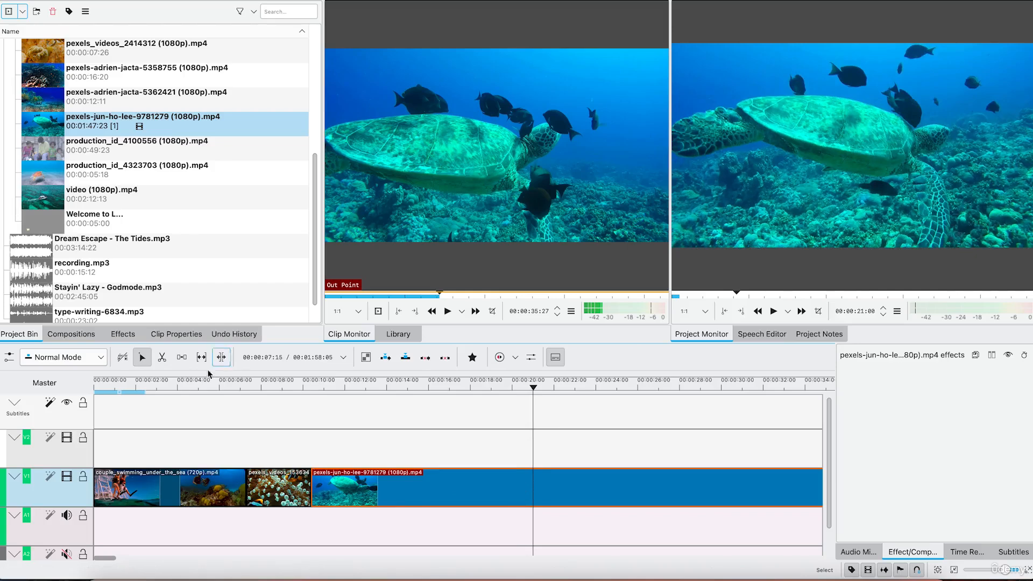
{"action": "left_click", "coordinate": [161, 359]}
{"action": "left_click", "coordinate": [535, 482]}
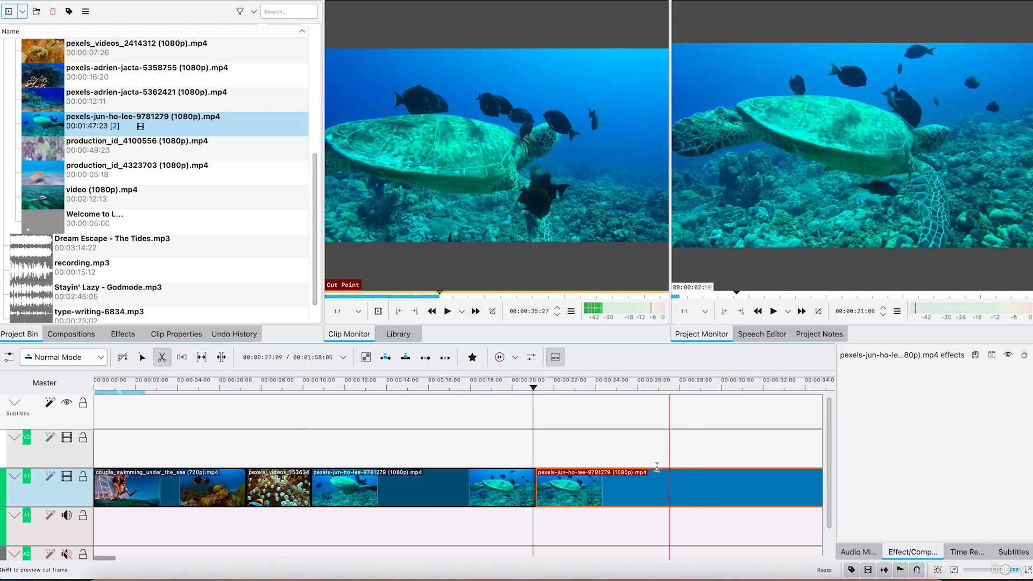
- Cut the remaining turtle clip a second time at about 00:00:24:15
{"action": "left_click", "coordinate": [573, 407]}
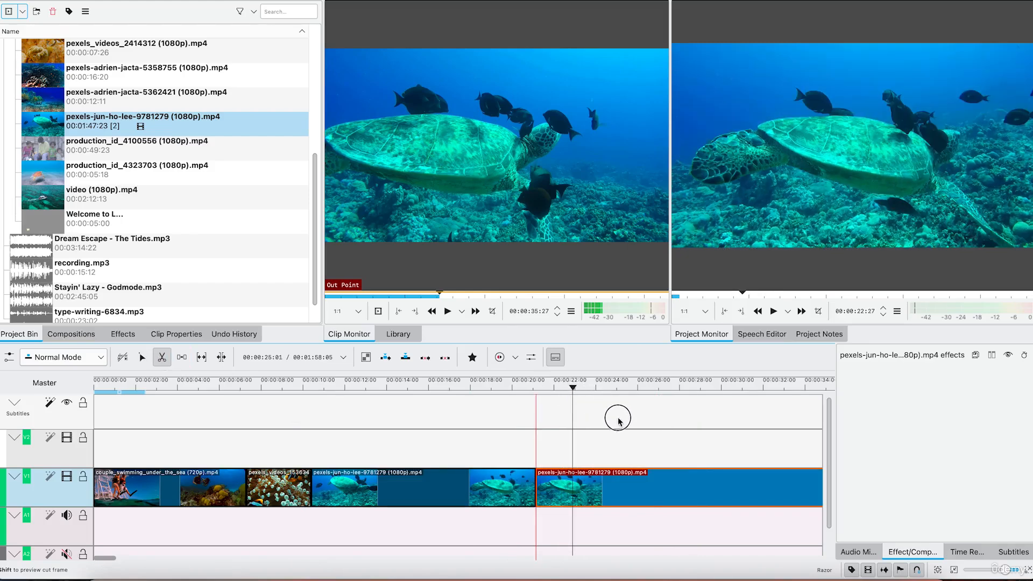
{"action": "left_click_drag", "start_coordinate": [574, 386], "coordinate": [609, 398]}
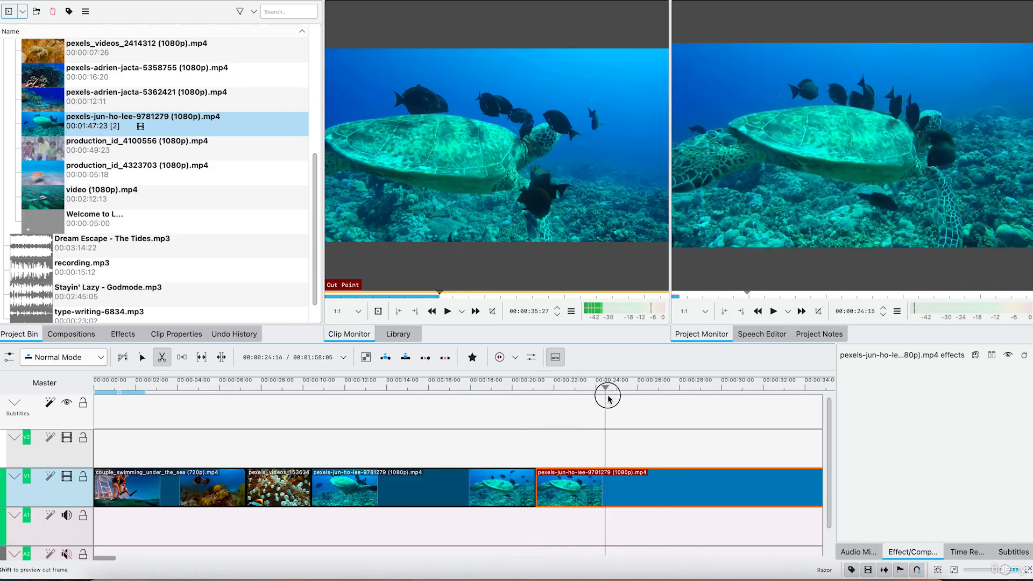
{"action": "left_click", "coordinate": [610, 489]}
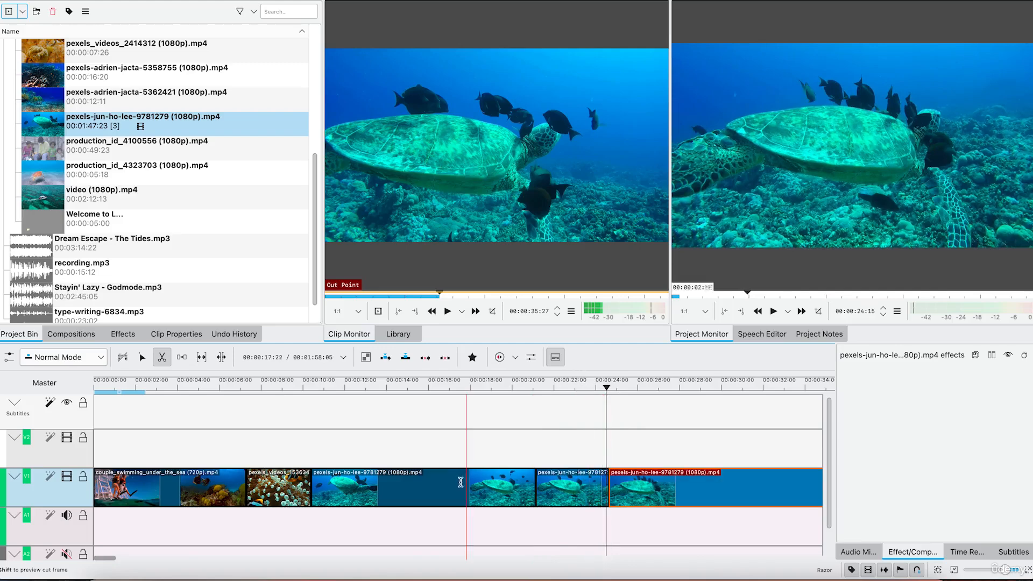
- Delete the first segment of the cut turtle clip, directly after the clownfish clip
{"action": "key", "text": "s"}
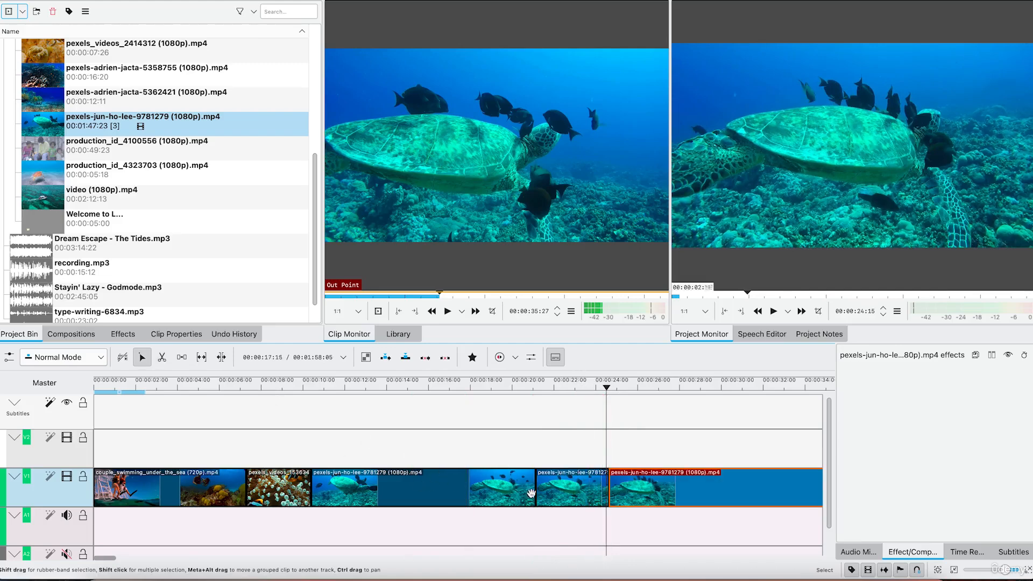
{"action": "left_click", "coordinate": [480, 480]}
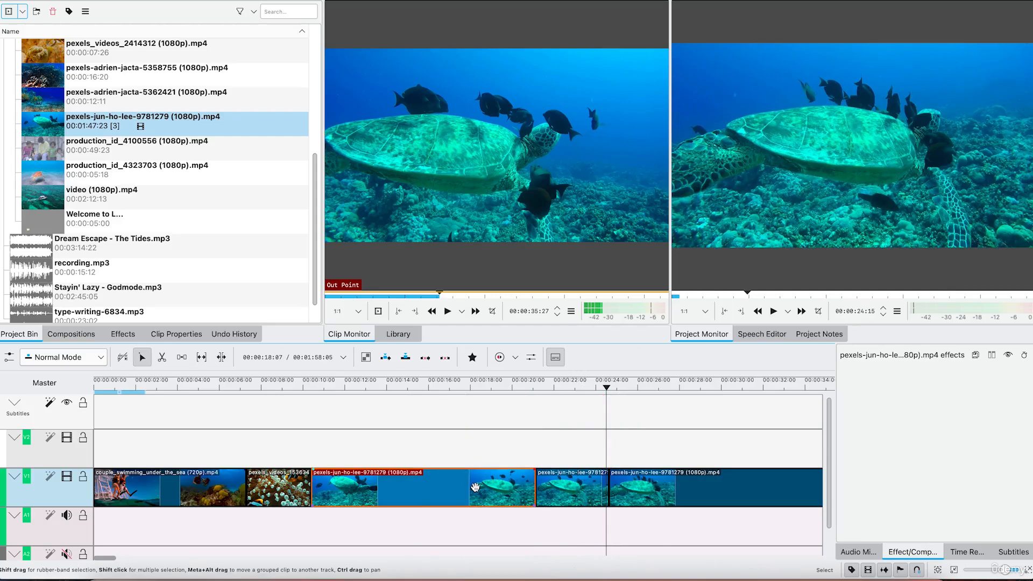
{"action": "right_click", "coordinate": [475, 487]}
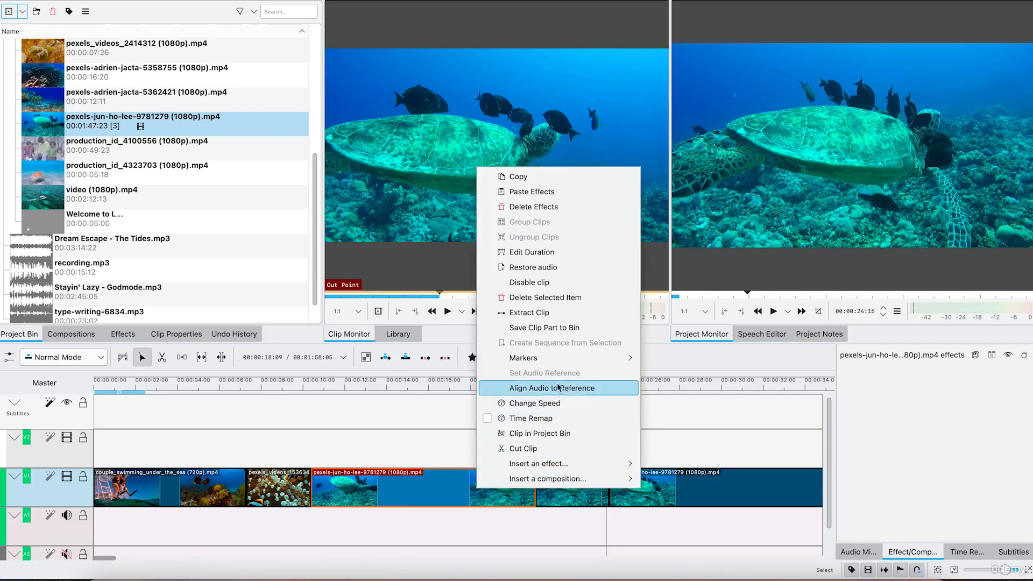
{"action": "left_click", "coordinate": [564, 298]}
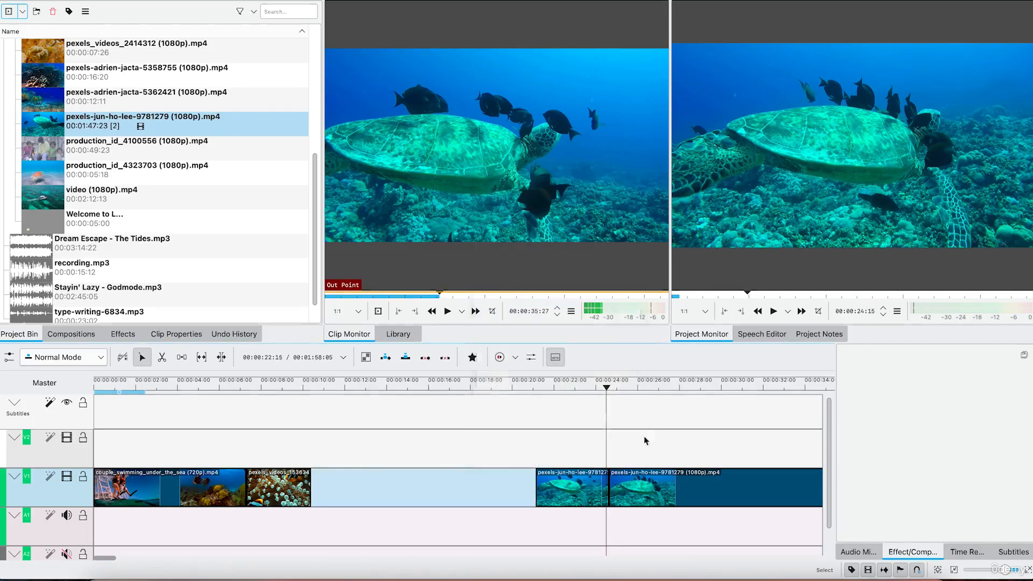
- Delete the last segment of the cut turtle clip and remove the empty space between the clownfish clip and the remaining turtle segment
{"action": "left_click", "coordinate": [681, 486]}
{"action": "right_click", "coordinate": [682, 487]}
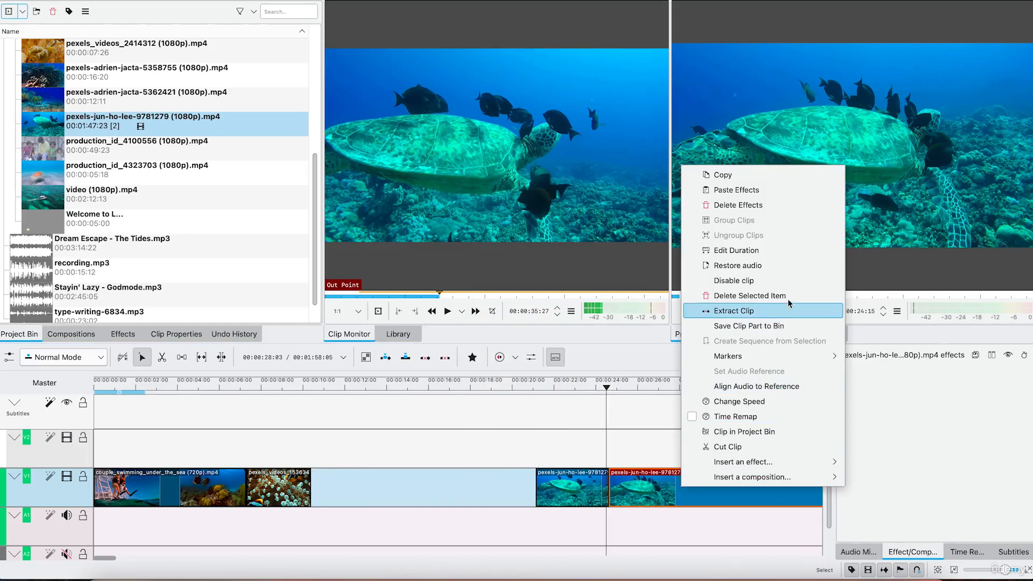
{"action": "left_click", "coordinate": [745, 295]}
{"action": "left_click", "coordinate": [586, 495]}
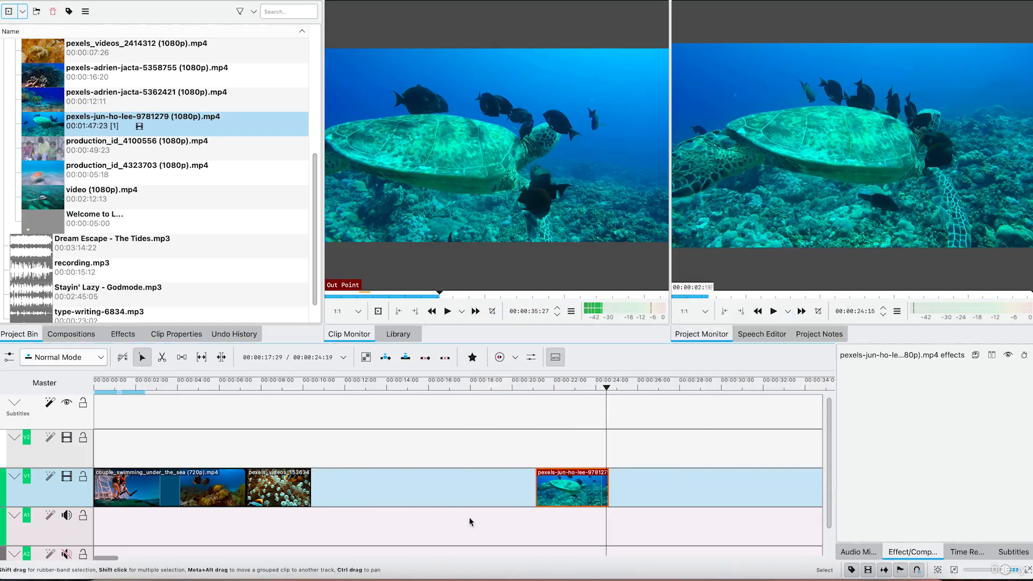
{"action": "right_click", "coordinate": [441, 493]}
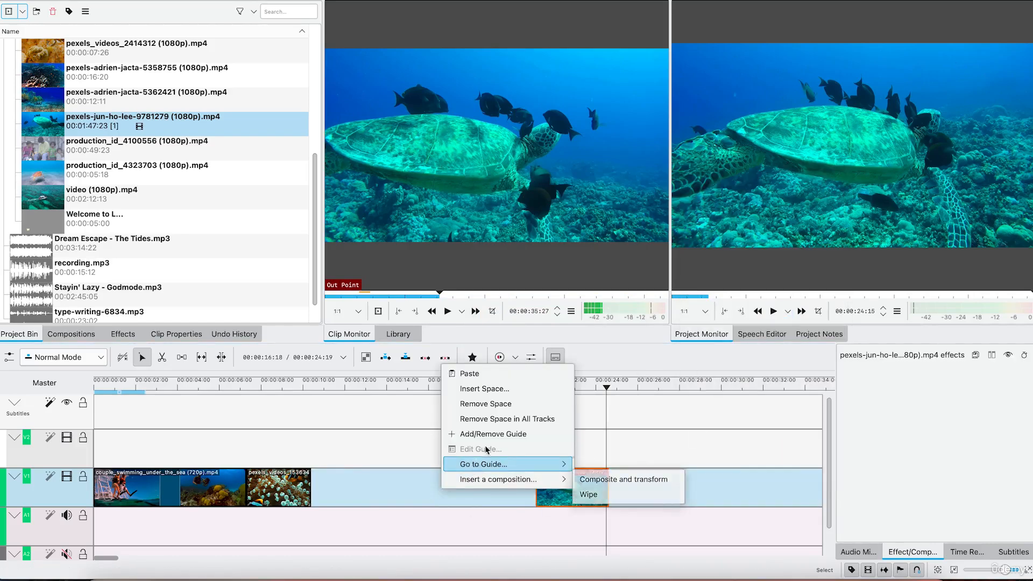
{"action": "left_click", "coordinate": [501, 405]}
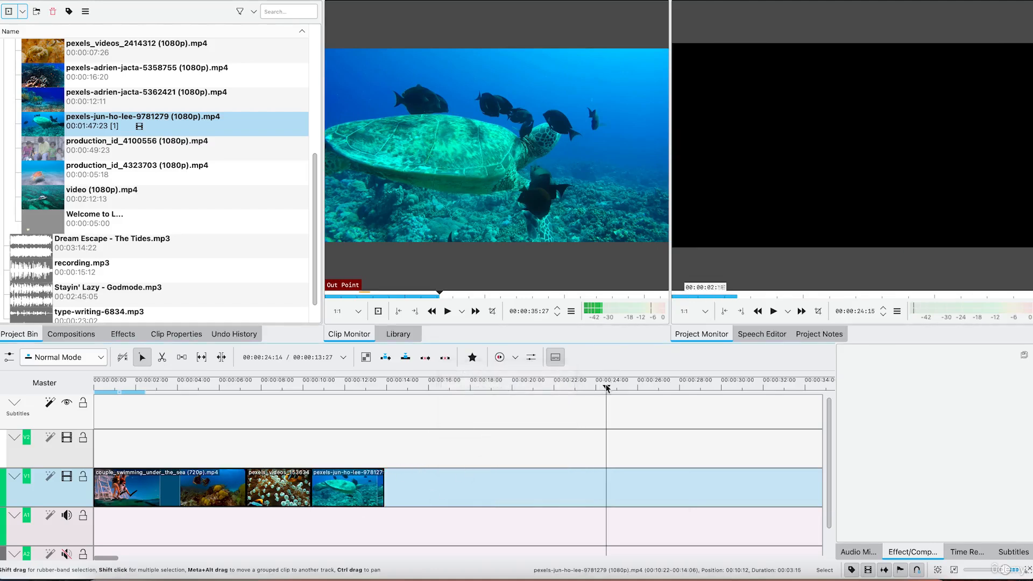
{"action": "left_click", "coordinate": [448, 408]}
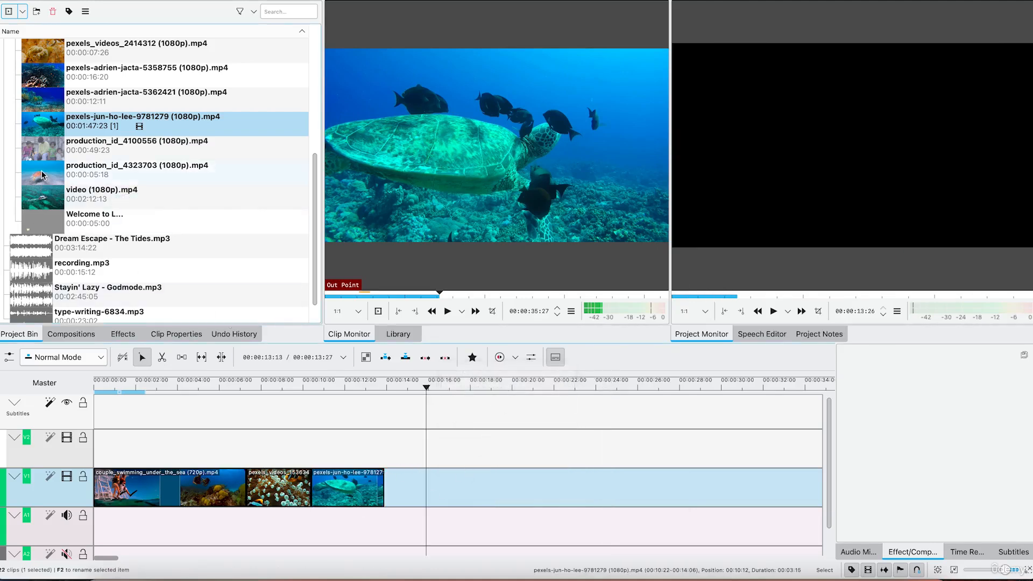
{"action": "left_click", "coordinate": [59, 175]}
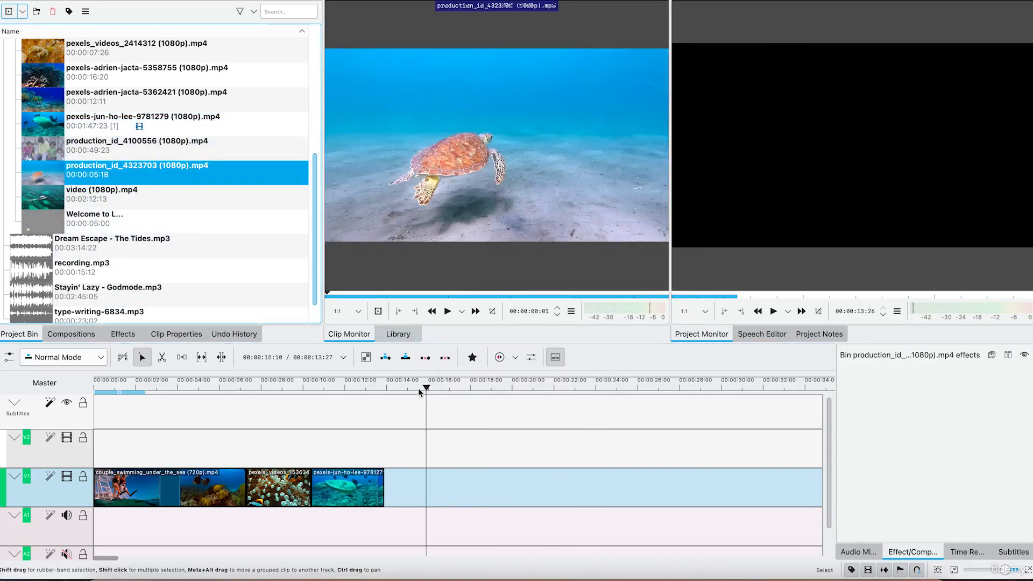
{"action": "left_click_drag", "start_coordinate": [333, 294], "coordinate": [485, 301]}
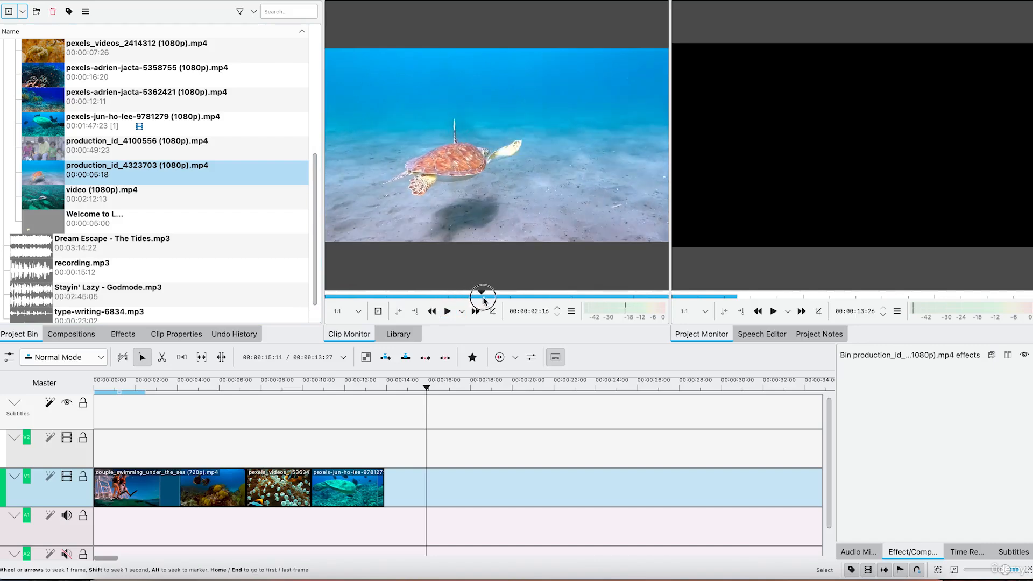
{"action": "key", "text": "o"}
{"action": "left_click_drag", "start_coordinate": [433, 263], "coordinate": [389, 483]}
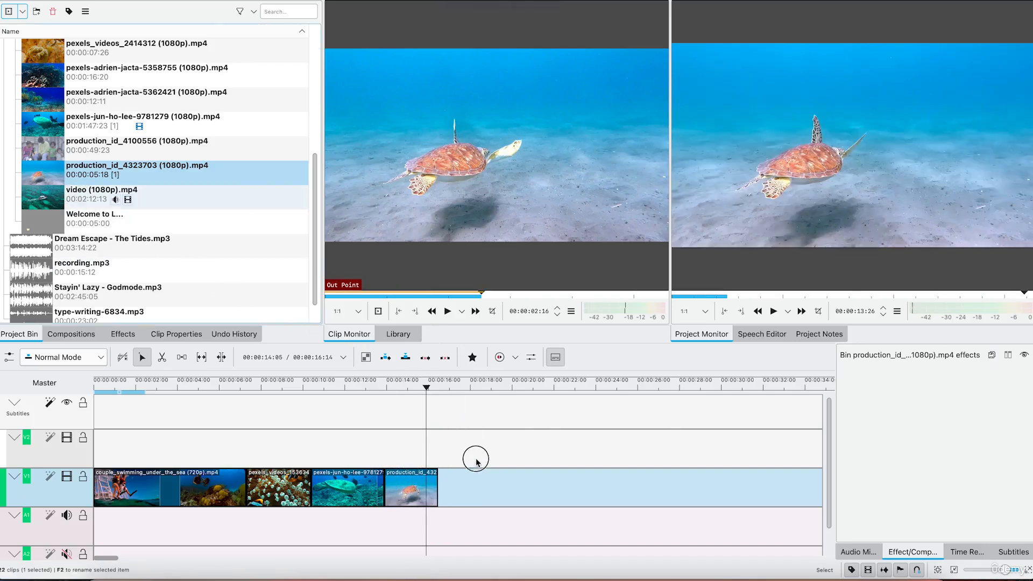
{"action": "left_click_drag", "start_coordinate": [103, 205], "coordinate": [465, 457]}
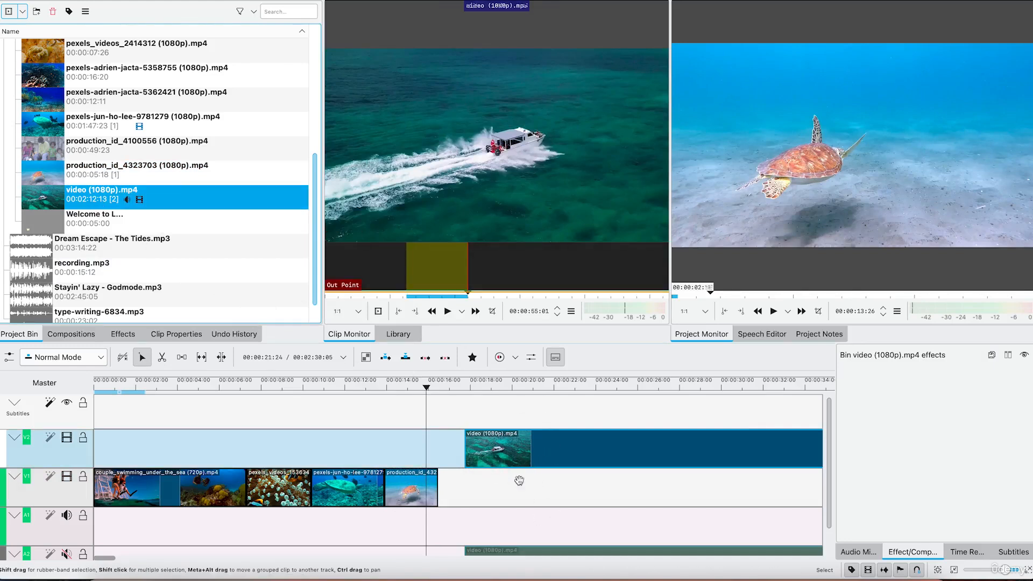
{"action": "left_click", "coordinate": [524, 452]}
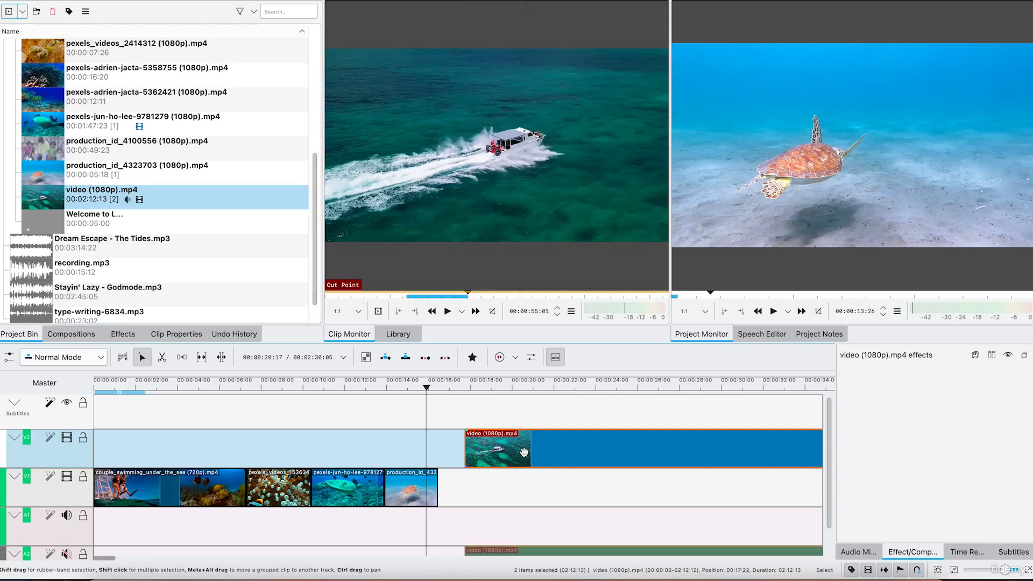
{"action": "right_click", "coordinate": [524, 453]}
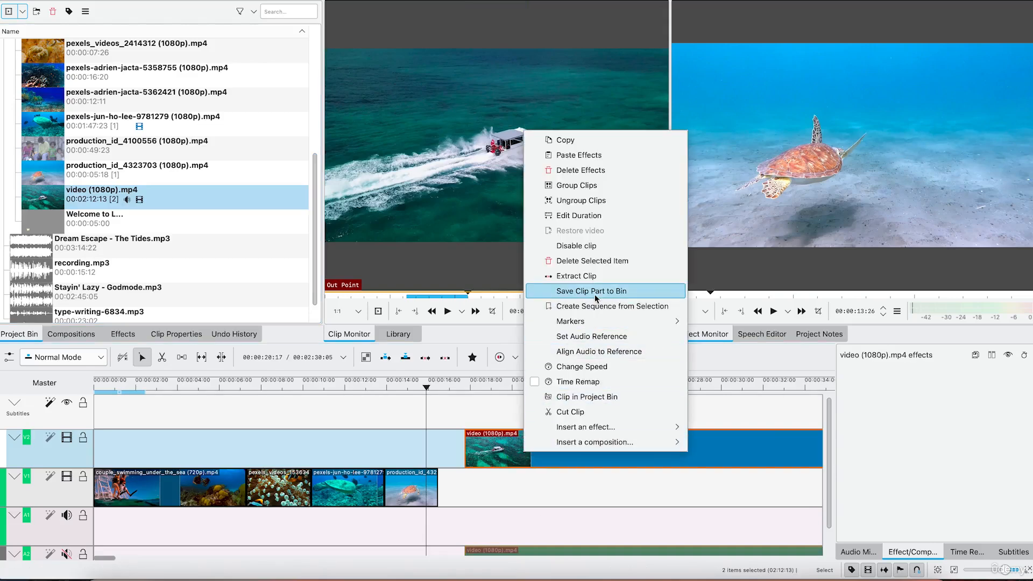
{"action": "left_click", "coordinate": [606, 262]}
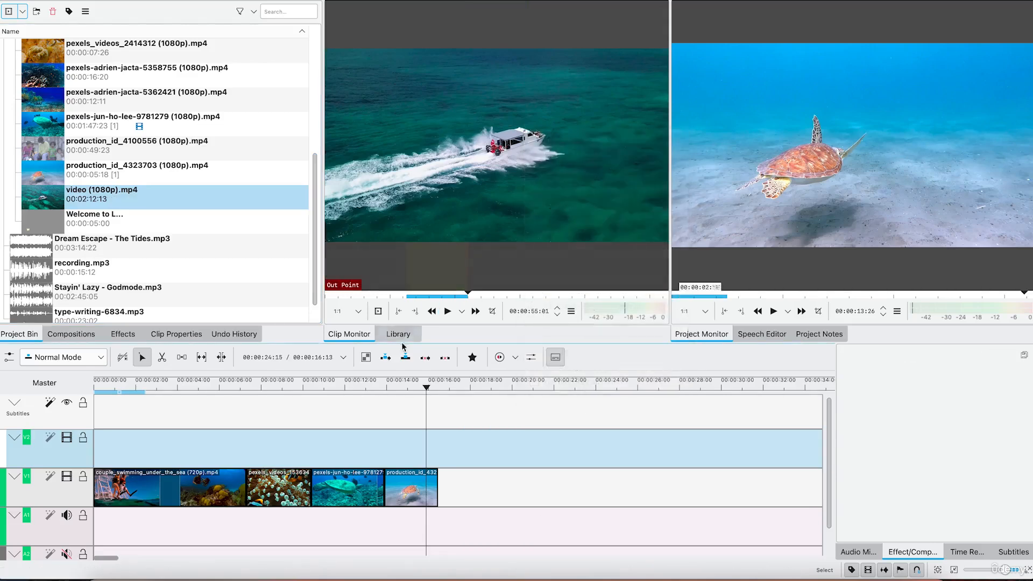
- Set the zone of video (1080p).mp4 from about 00:00:30:25 to 00:00:54:17 and insert it on V1 at the start of the timeline
{"action": "mouse_move", "coordinate": [441, 282]}
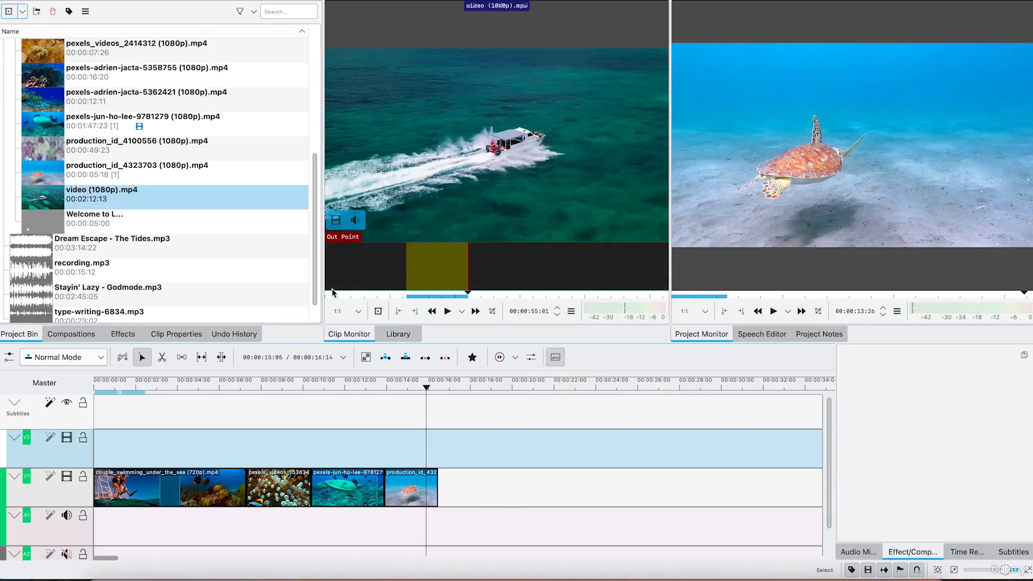
{"action": "left_click", "coordinate": [331, 293]}
{"action": "left_click", "coordinate": [330, 293]}
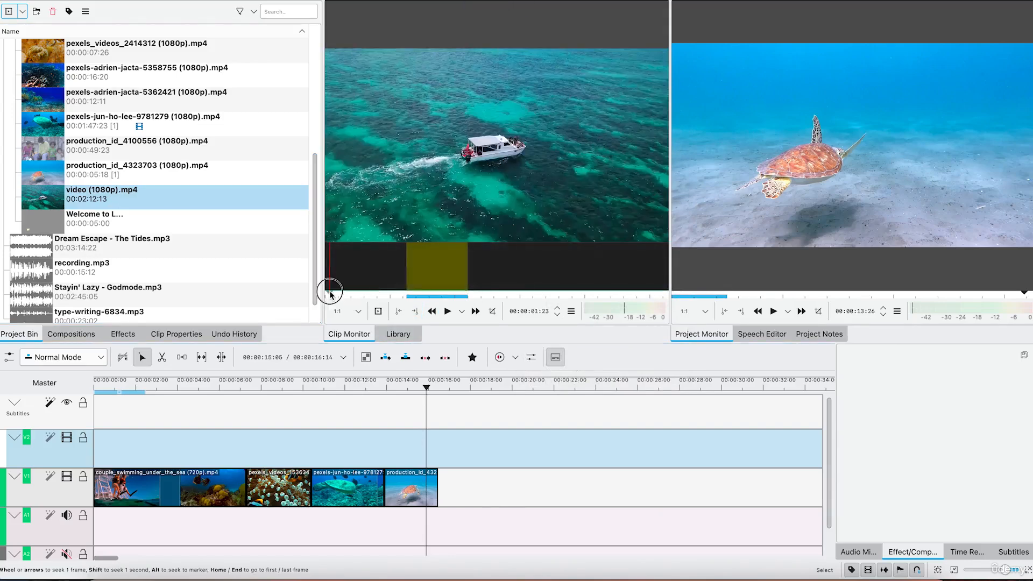
{"action": "left_click_drag", "start_coordinate": [339, 298], "coordinate": [467, 303]}
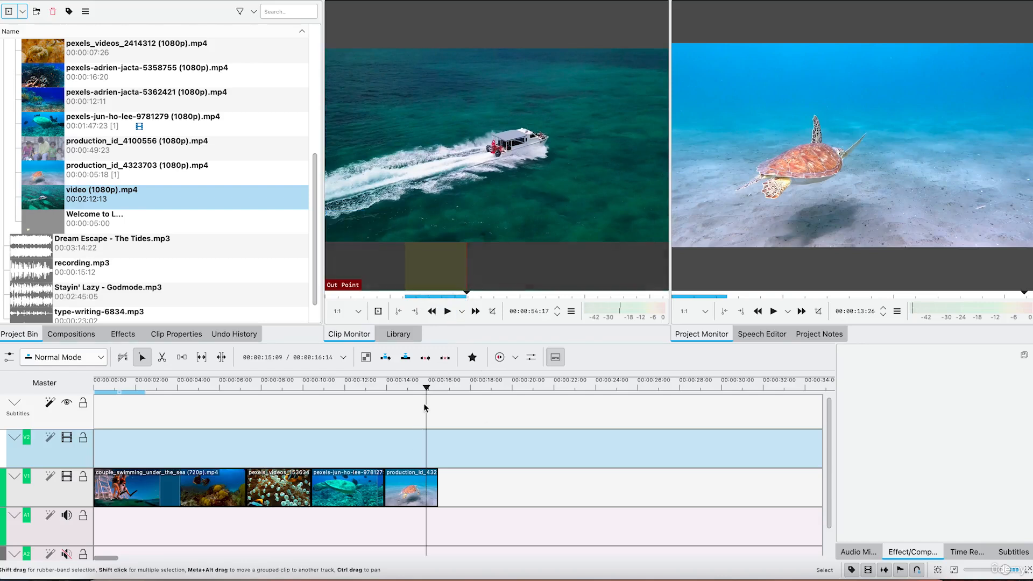
{"action": "left_click", "coordinate": [290, 425]}
{"action": "left_click_drag", "start_coordinate": [73, 464], "coordinate": [51, 459]}
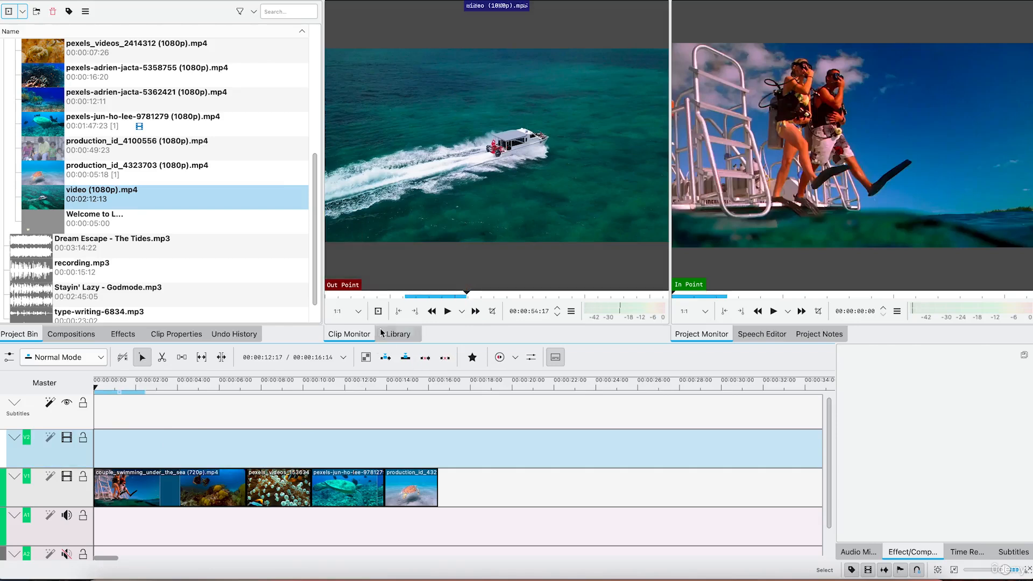
{"action": "left_click", "coordinate": [386, 359]}
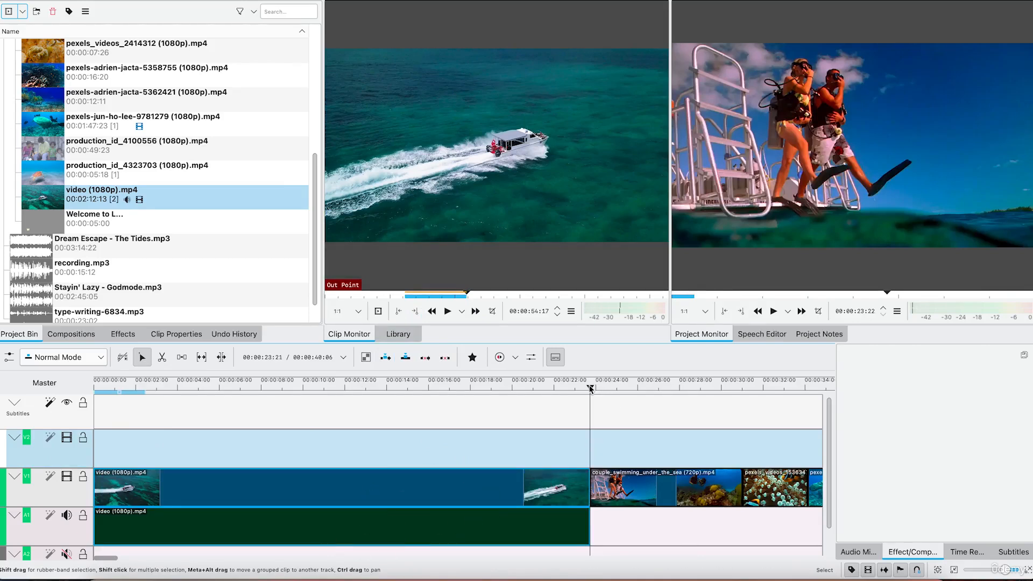
- Find the start of the wanted boat footage and cut the boat clip with the Razor tool at 00:00:17:03
{"action": "left_click", "coordinate": [360, 417]}
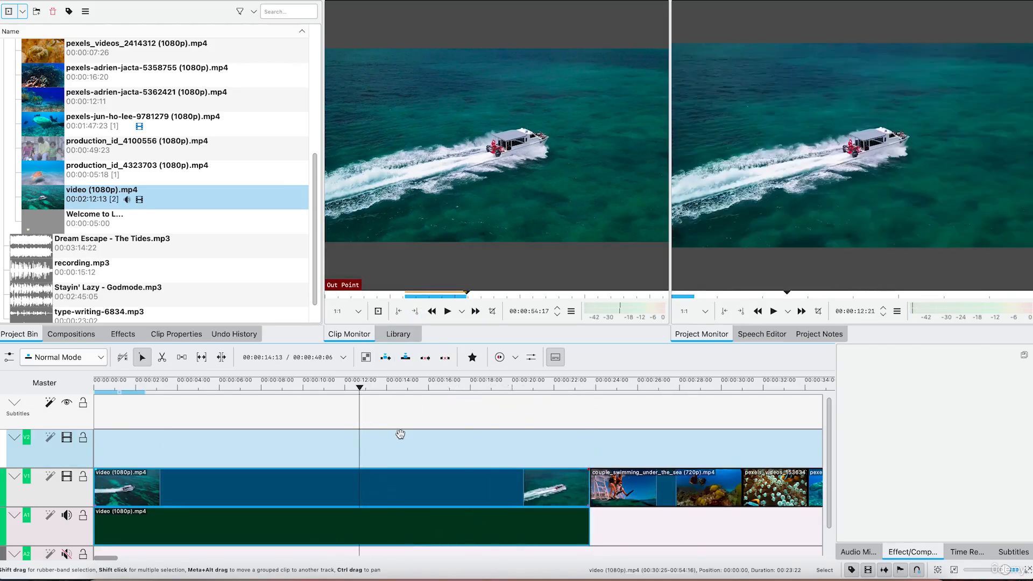
{"action": "left_click", "coordinate": [365, 386]}
{"action": "left_click_drag", "start_coordinate": [422, 404], "coordinate": [452, 422]}
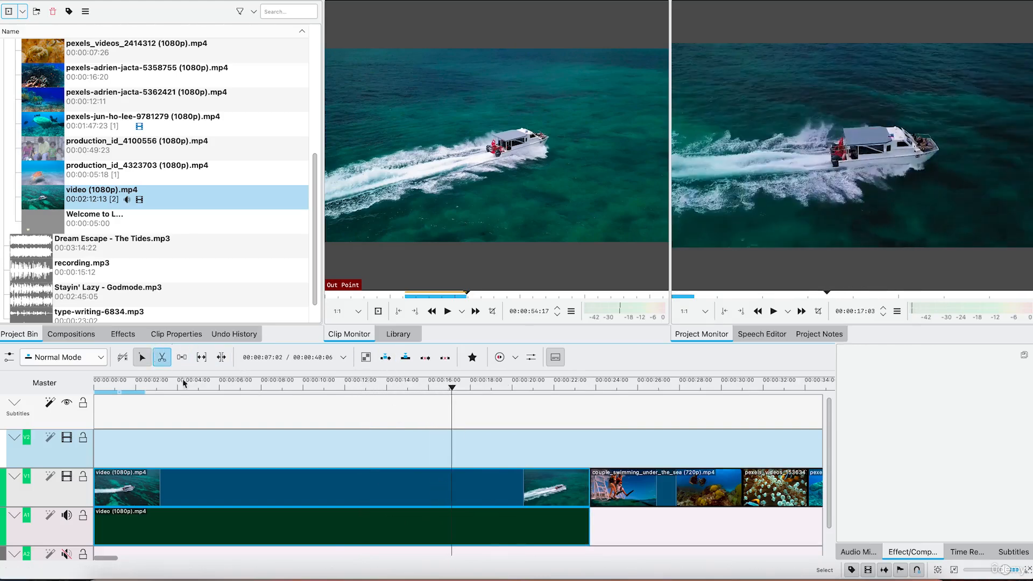
{"action": "key", "text": "x"}
{"action": "left_click", "coordinate": [452, 480]}
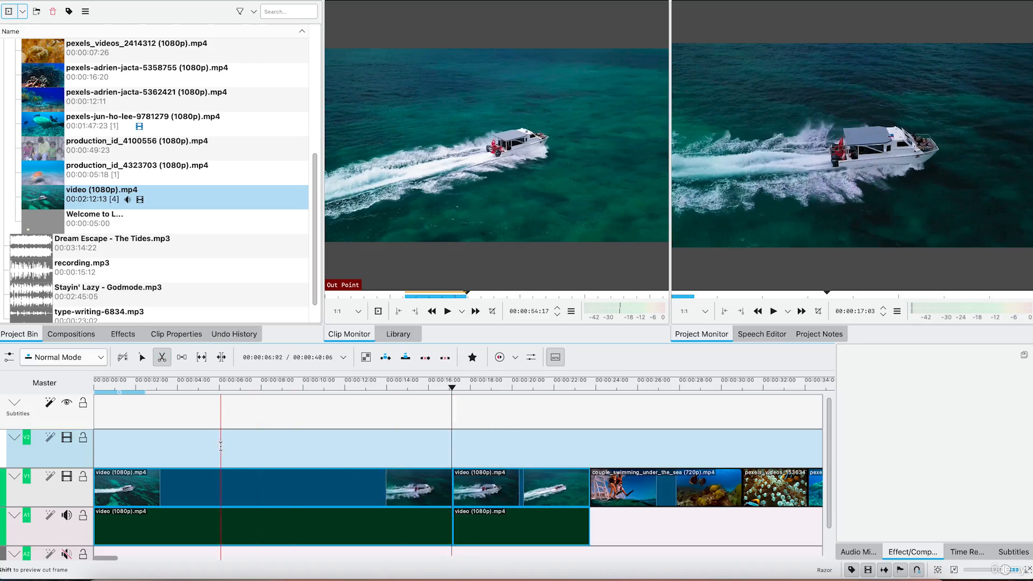
- Delete the first segment of the cut boat clip and remove the empty space it leaves at the start of the timeline
{"action": "key", "text": "s"}
{"action": "left_click", "coordinate": [246, 495]}
{"action": "right_click", "coordinate": [246, 496]}
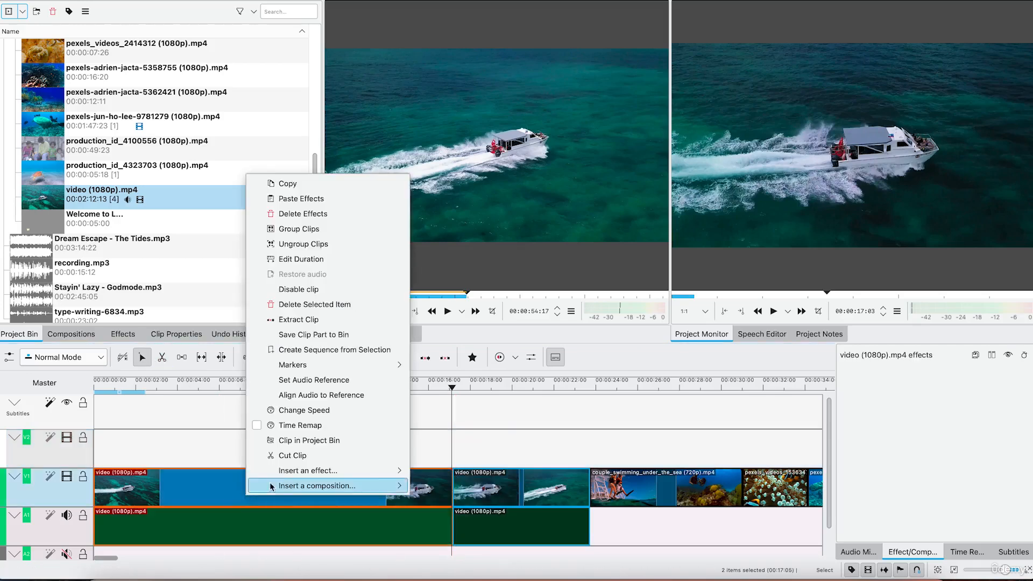
{"action": "left_click", "coordinate": [317, 305]}
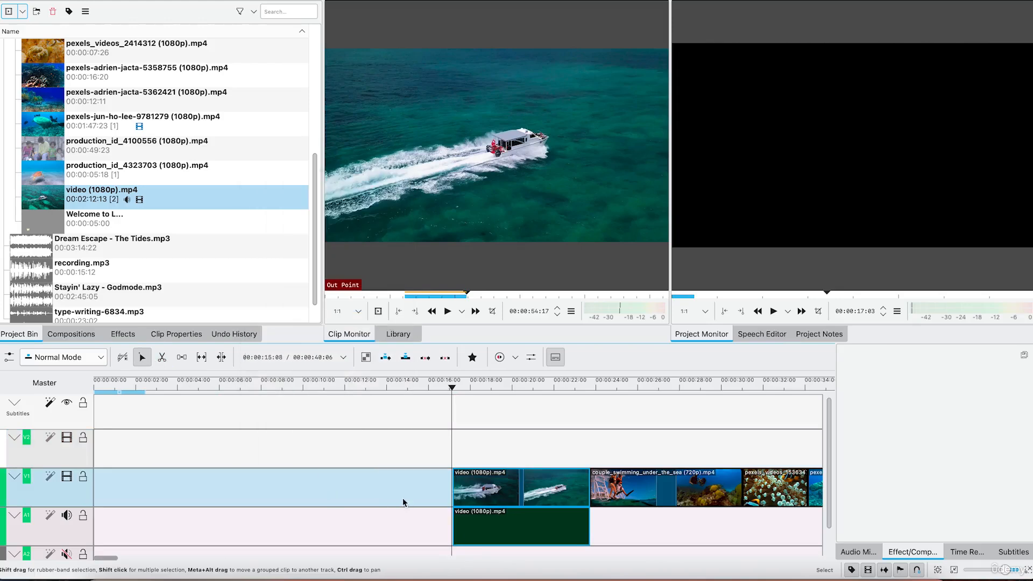
{"action": "right_click", "coordinate": [341, 482]}
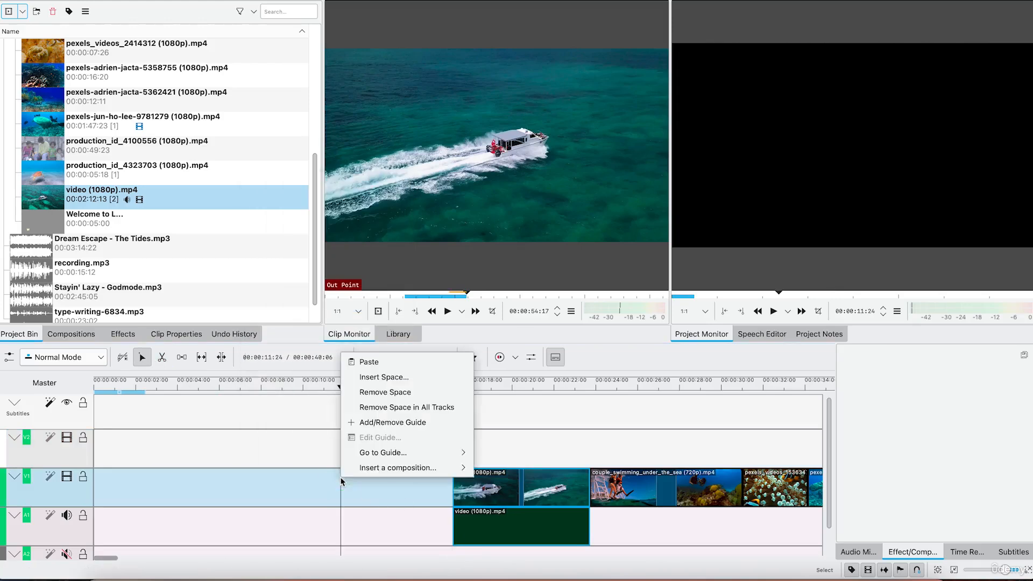
{"action": "left_click", "coordinate": [400, 393]}
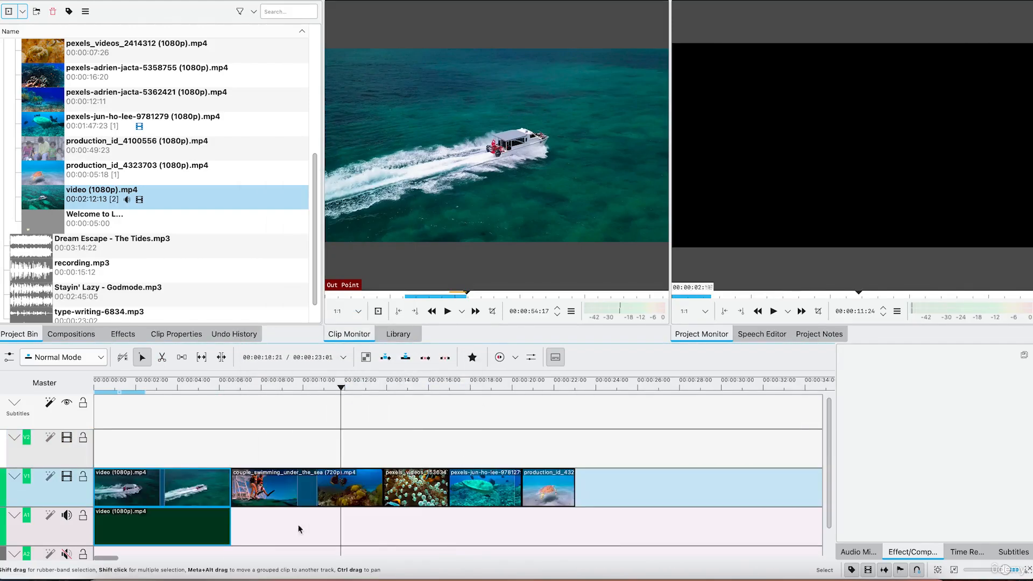
- Ungroup the remaining boat clip and delete its audio part from track A1
{"action": "left_click", "coordinate": [208, 523]}
{"action": "right_click", "coordinate": [152, 532]}
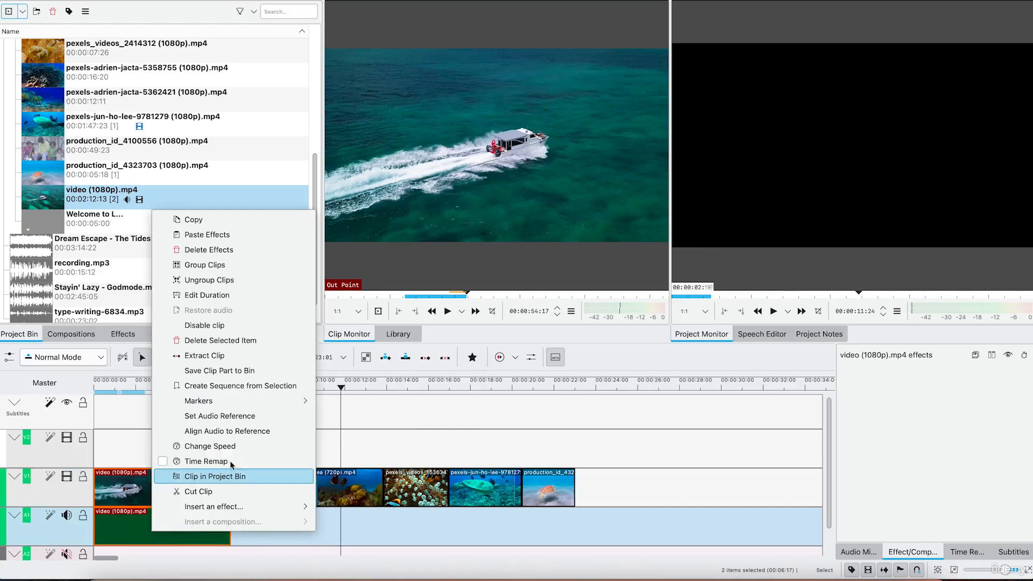
{"action": "left_click", "coordinate": [249, 278]}
{"action": "right_click", "coordinate": [178, 542]}
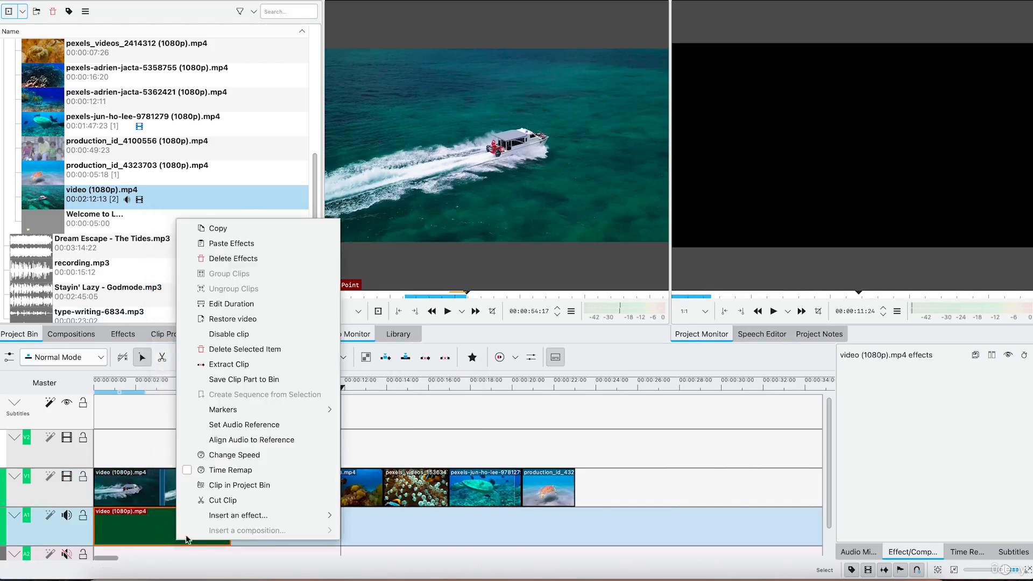
{"action": "left_click", "coordinate": [264, 349]}
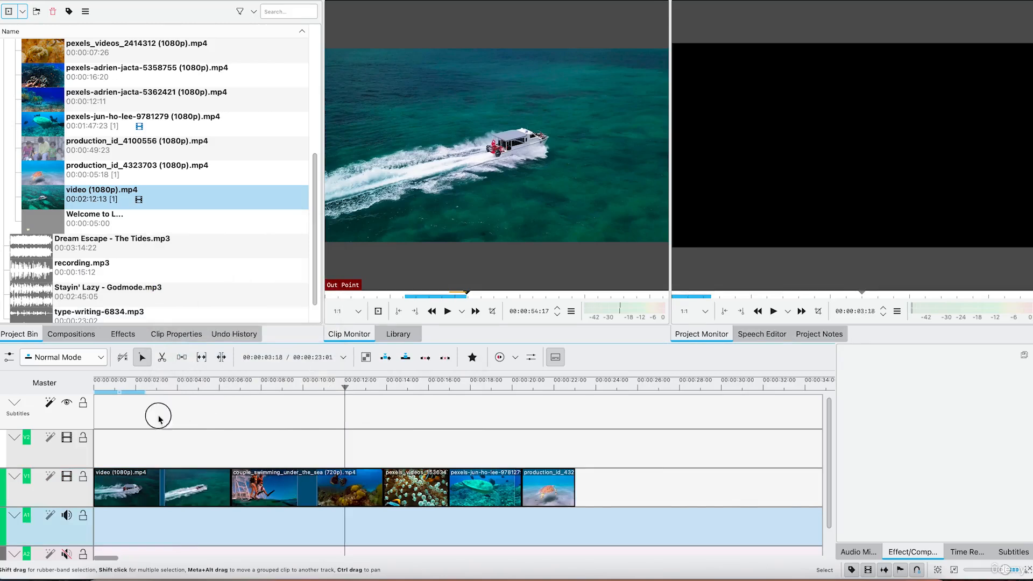
- Play the assembled sequence from its beginning into the couple_swimming_under_the_sea clip to check the cuts
{"action": "left_click", "coordinate": [85, 380]}
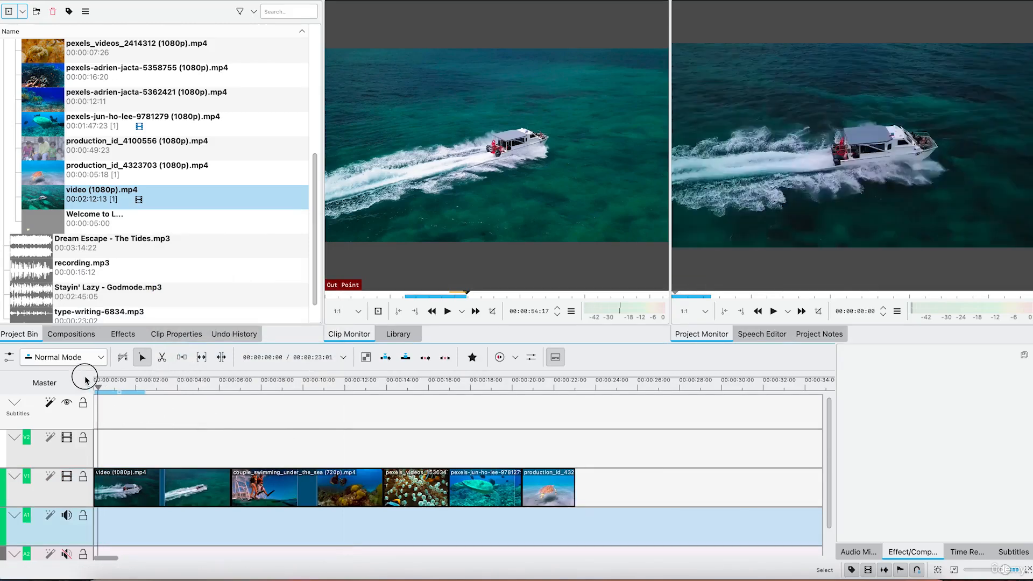
{"action": "key", "text": "space"}
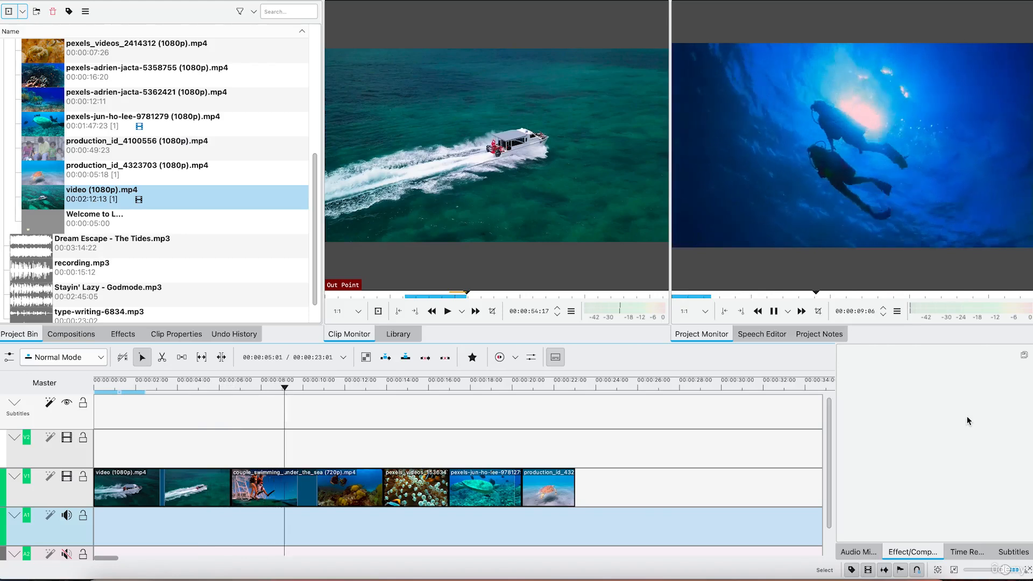
{"action": "key", "text": "space"}
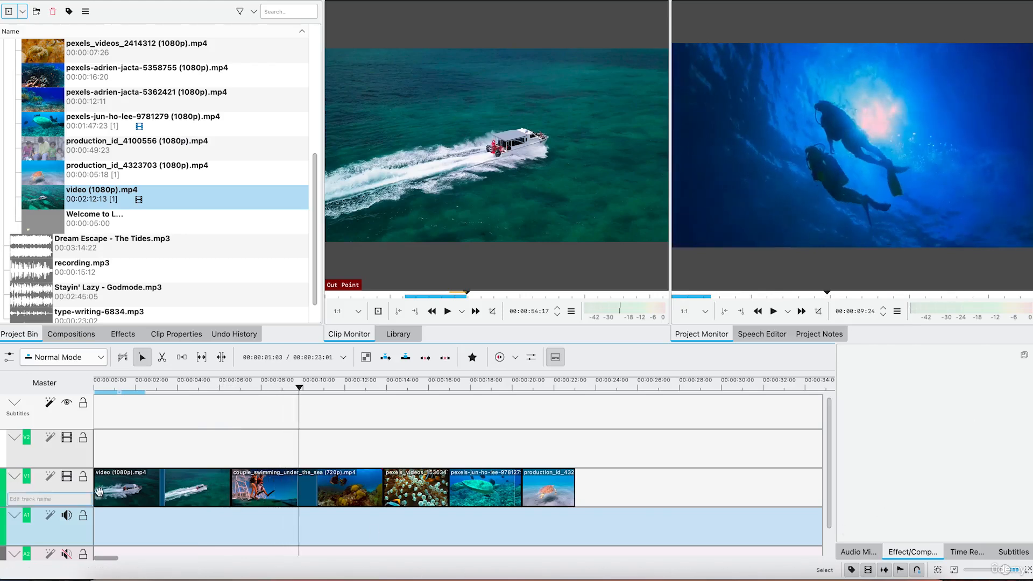
- Position the playhead at 00:00:06:02, shortly before the end of the boat clip
{"action": "left_click", "coordinate": [99, 491]}
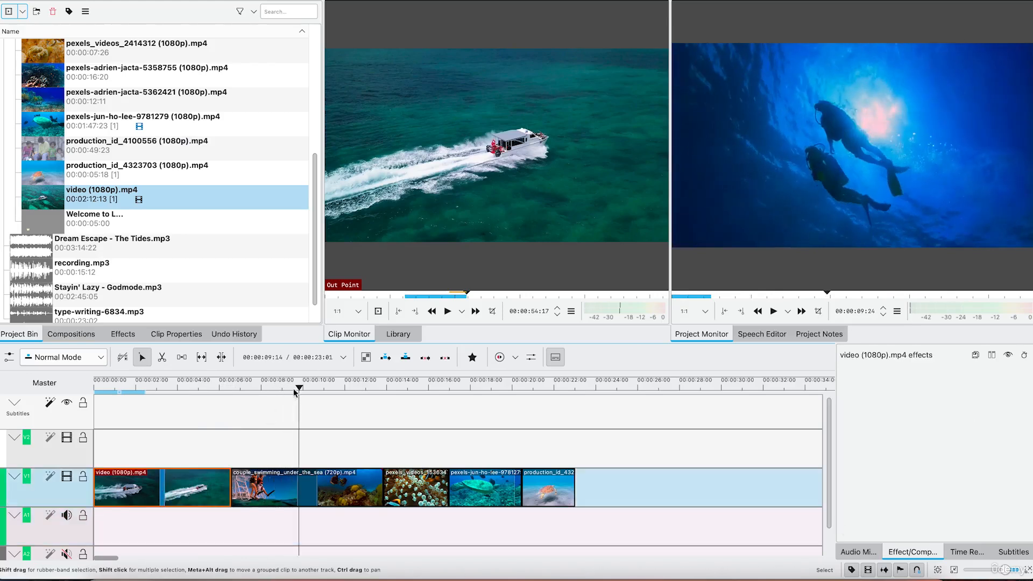
{"action": "left_click_drag", "start_coordinate": [299, 387], "coordinate": [220, 401]}
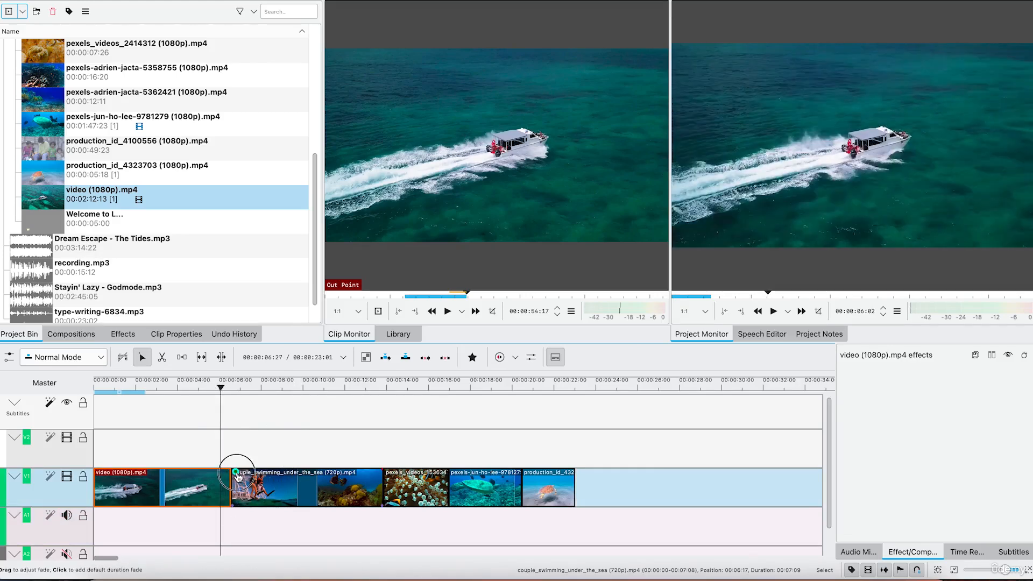
{"action": "left_click", "coordinate": [238, 476]}
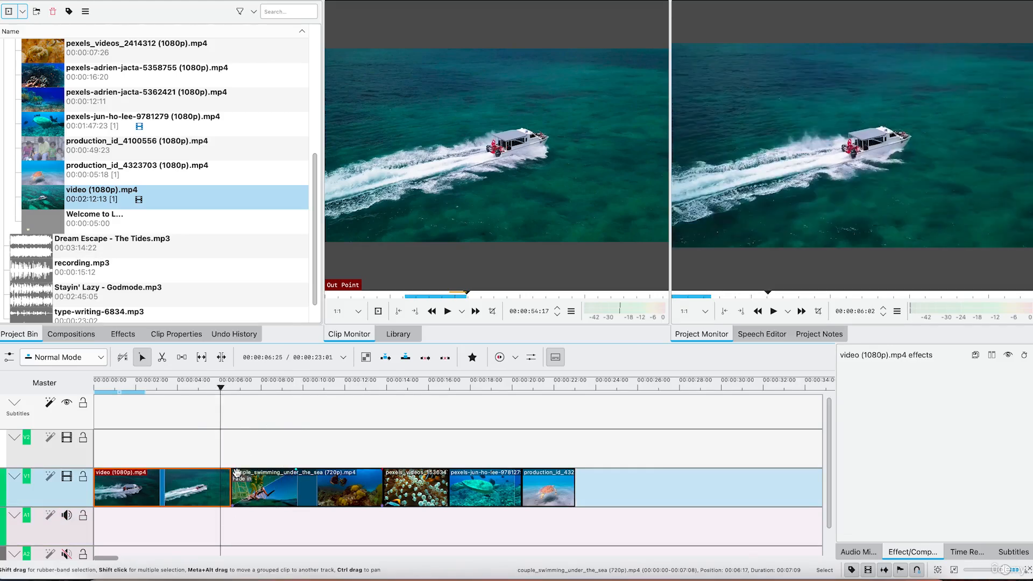
{"action": "left_click", "coordinate": [235, 506]}
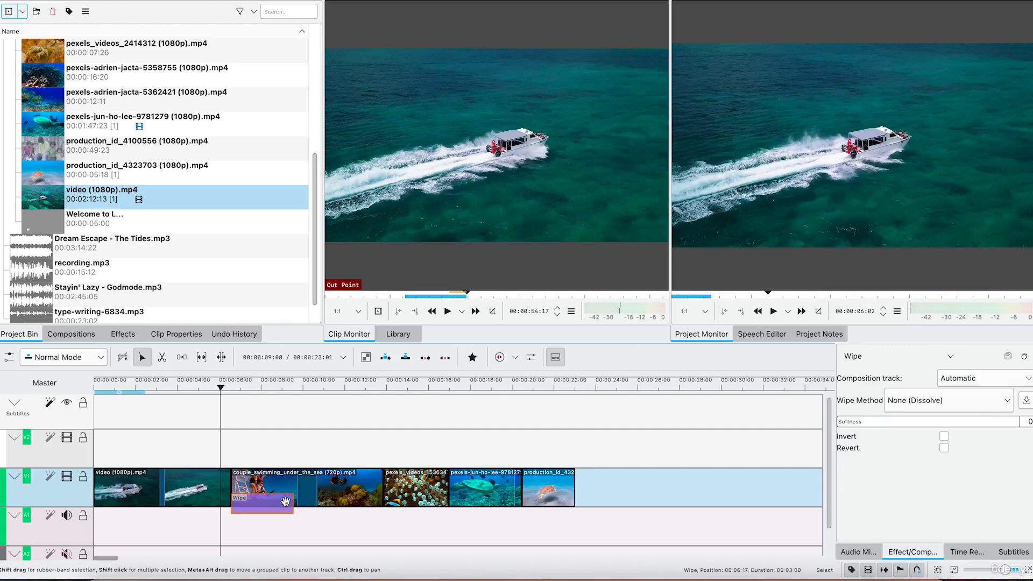
{"action": "key", "text": "Delete"}
- Move the couple_swimming_under_the_sea clip up to track V2 so it starts at the playhead and overlaps the end of the boat clip
{"action": "left_click", "coordinate": [277, 481]}
{"action": "left_click_drag", "start_coordinate": [282, 466], "coordinate": [302, 446]}
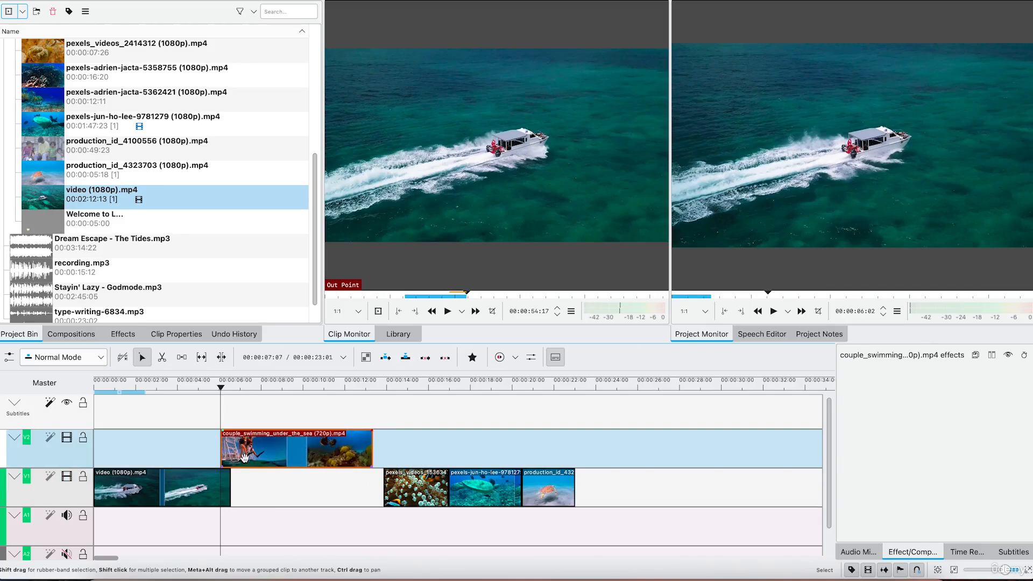
- Add Wipe transitions at both ends of the couple_swimming_under_the_sea clip, shifting the pexels_videos_1536347 coral clip earlier on V1 to overlap its end
{"action": "left_click", "coordinate": [226, 471]}
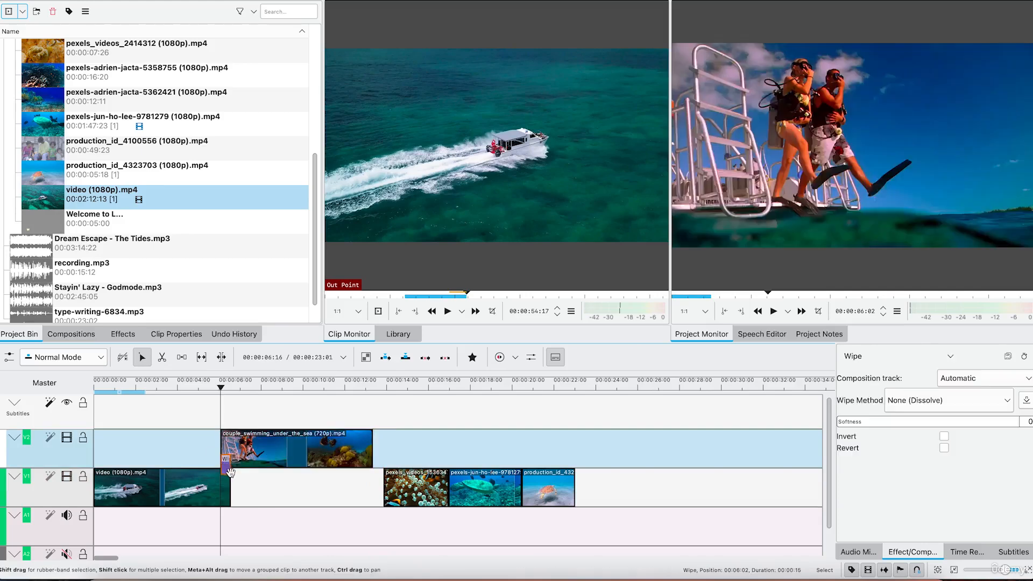
{"action": "left_click", "coordinate": [415, 490]}
{"action": "left_click_drag", "start_coordinate": [414, 491], "coordinate": [398, 487]}
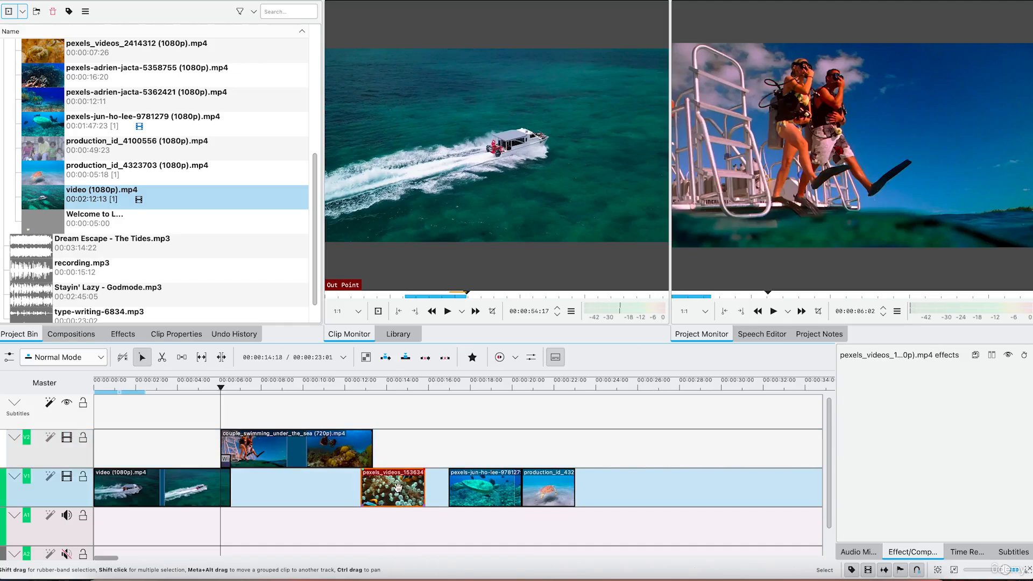
{"action": "left_click", "coordinate": [372, 466]}
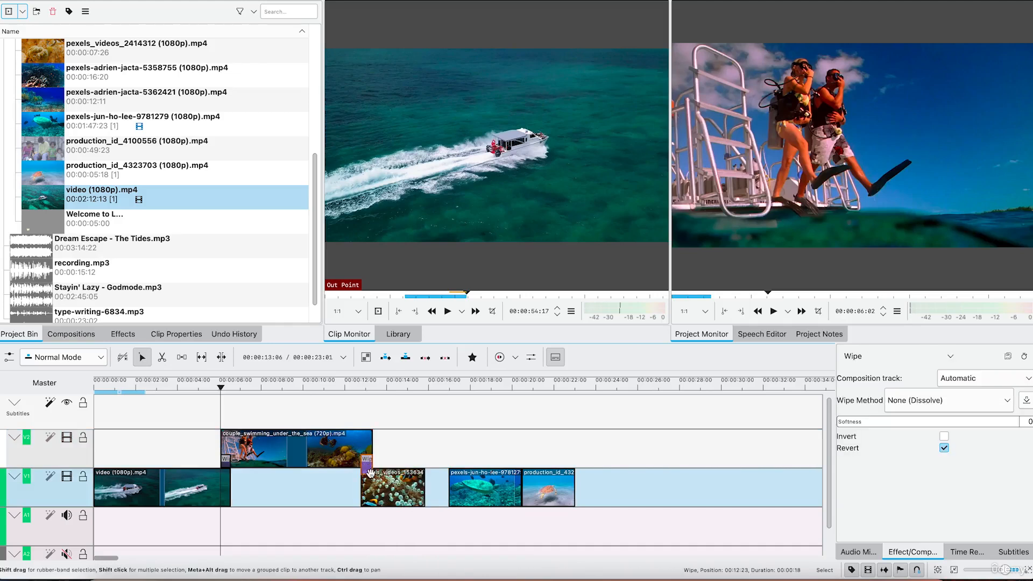
- Move the pexels 9781279 turtle clip to V2 and production_id_4323703 earlier on V1 so neighbours overlap, with Wipe transitions at both overlaps
{"action": "left_click_drag", "start_coordinate": [489, 496], "coordinate": [462, 455]}
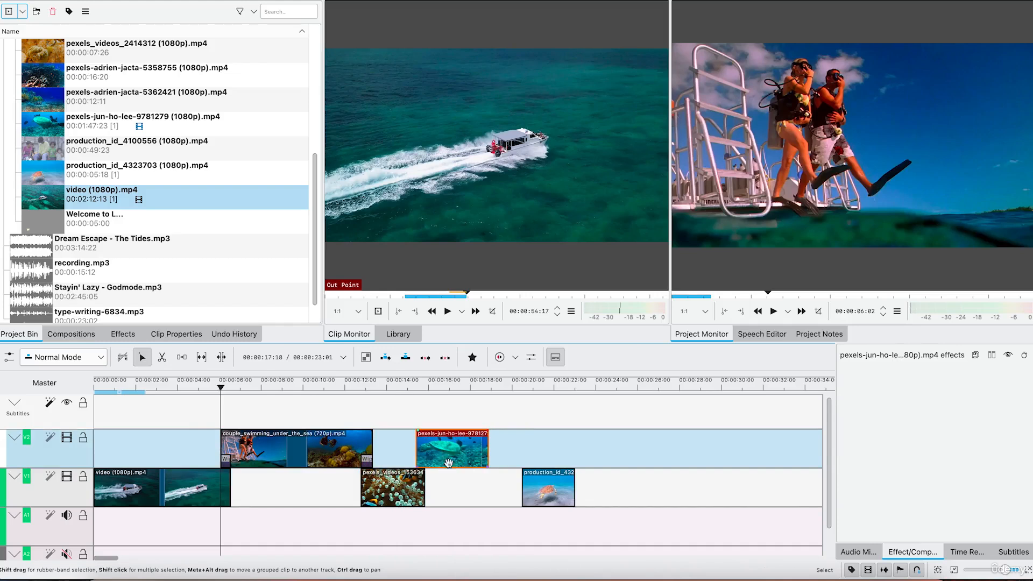
{"action": "left_click", "coordinate": [421, 469]}
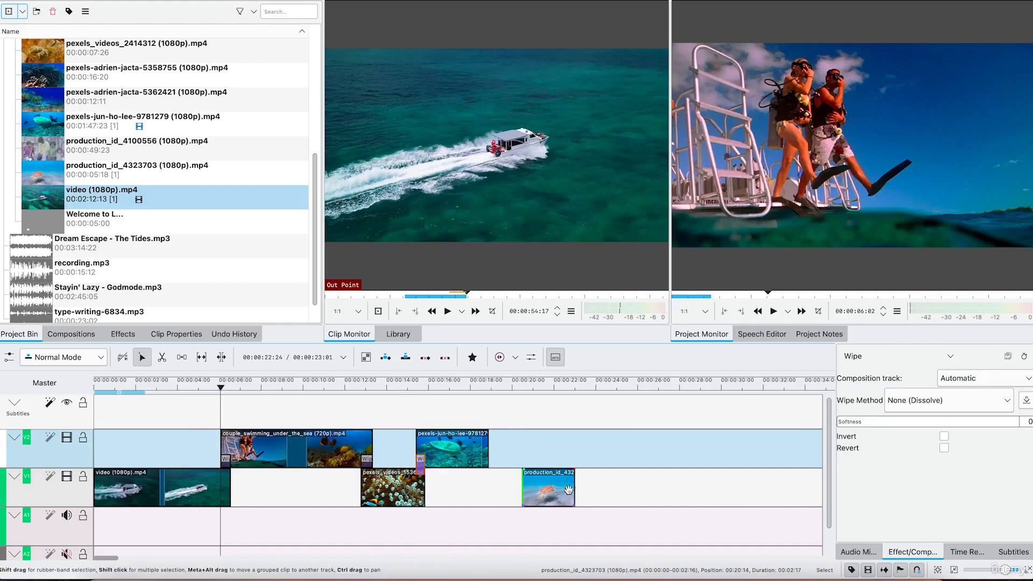
{"action": "left_click_drag", "start_coordinate": [571, 488], "coordinate": [528, 489]}
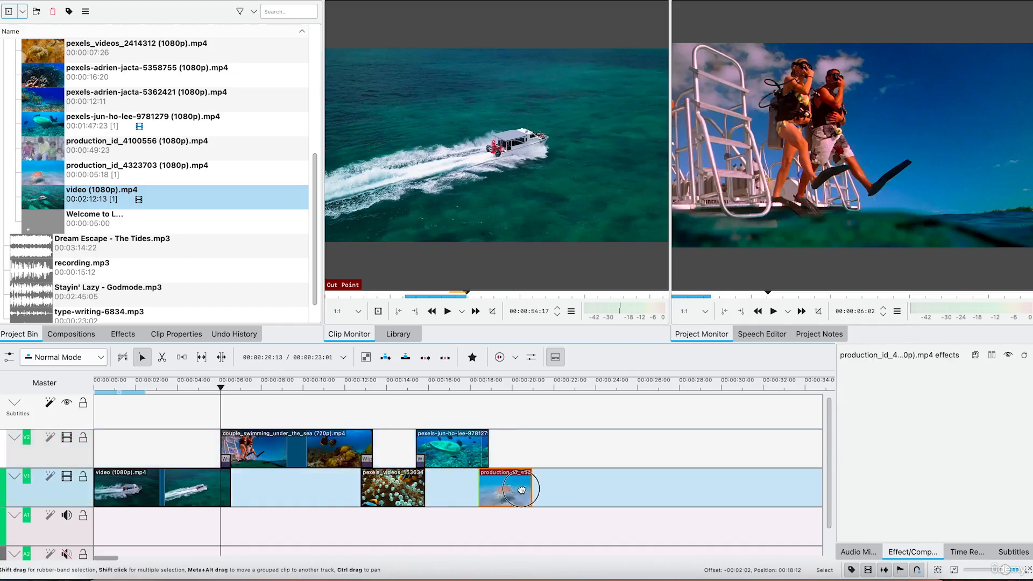
{"action": "left_click", "coordinate": [486, 468]}
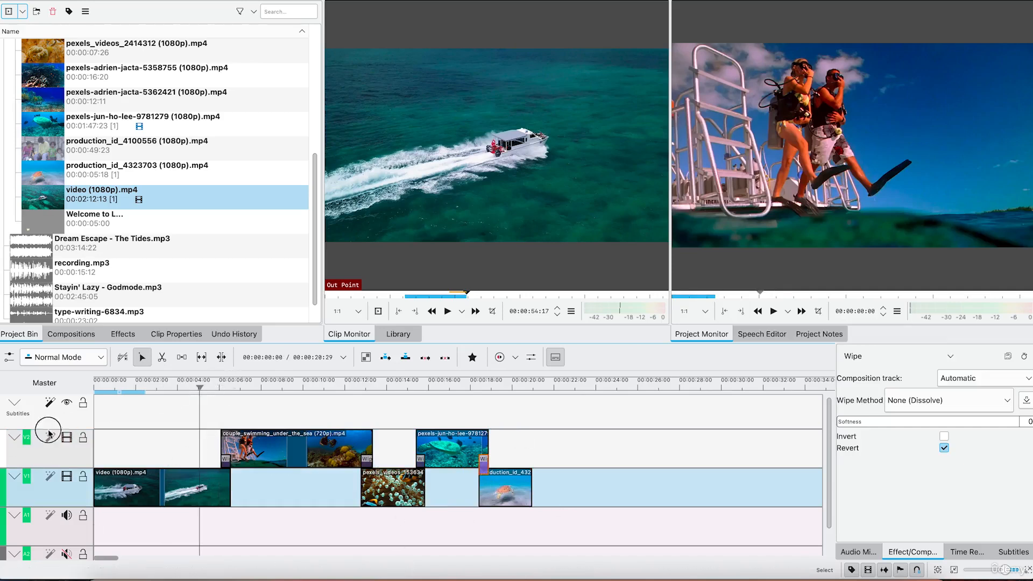
- Add a fade-in to the start of the boat clip on V1 and play the sequence to check its transitions
{"action": "key", "text": "Home"}
{"action": "left_click_drag", "start_coordinate": [100, 478], "coordinate": [150, 474]}
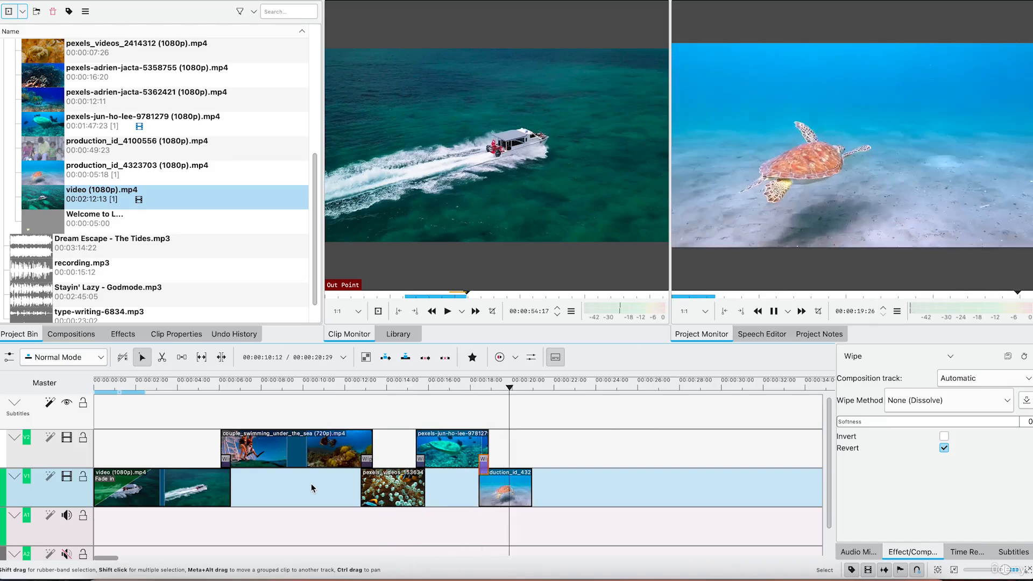
{"action": "key", "text": "space"}
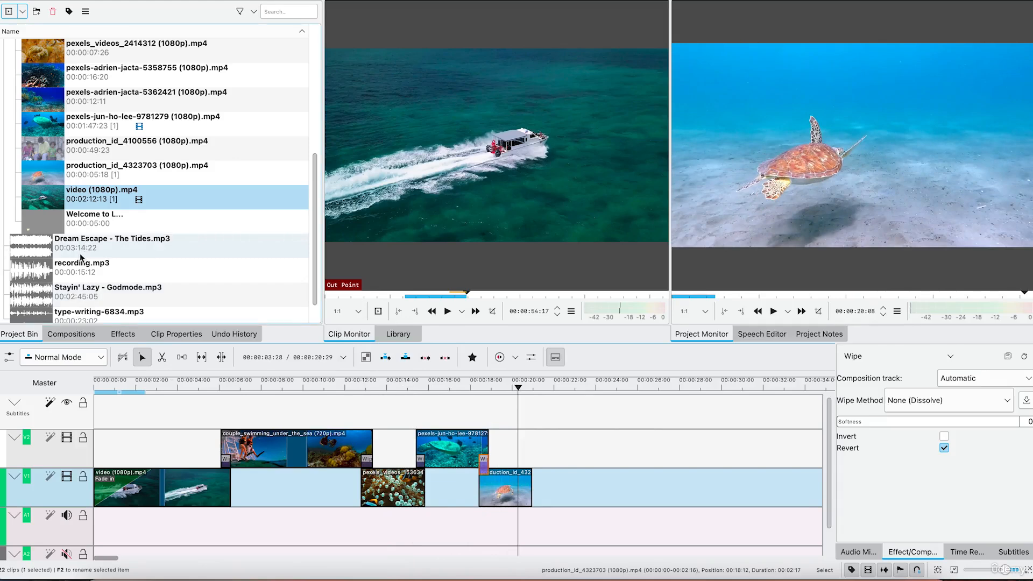
- Place Dream Escape - The Tides.mp3 at the start of track A2 and cut it with the Razor tool at the end of the last video clip
{"action": "left_click_drag", "start_coordinate": [108, 242], "coordinate": [108, 552]}
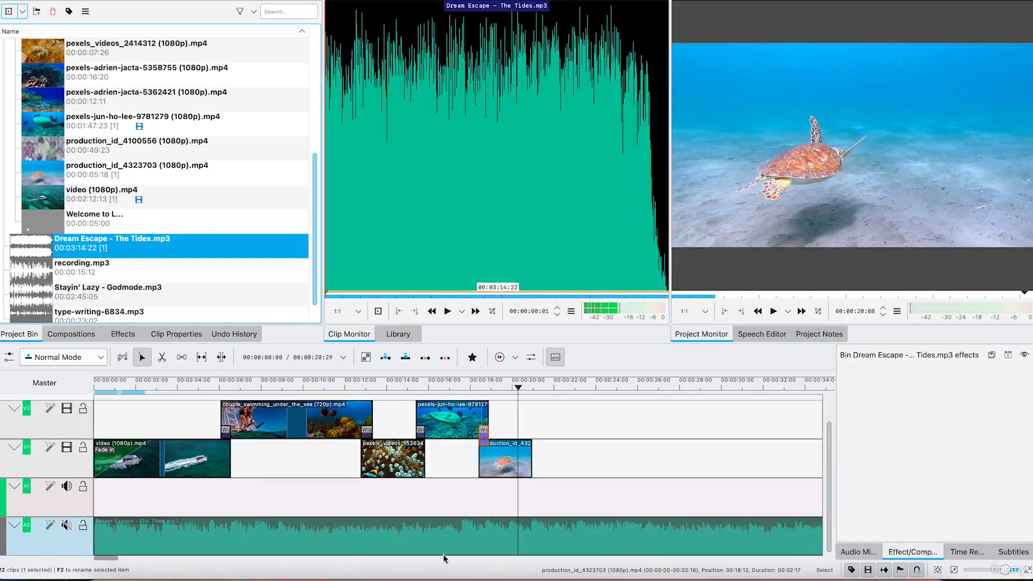
{"action": "left_click", "coordinate": [531, 390]}
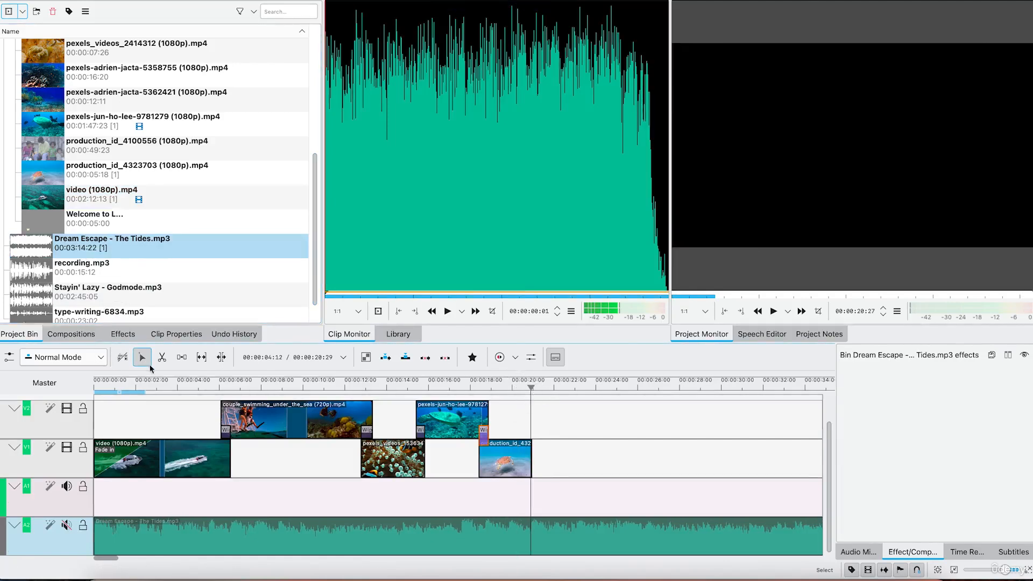
{"action": "left_click", "coordinate": [154, 362]}
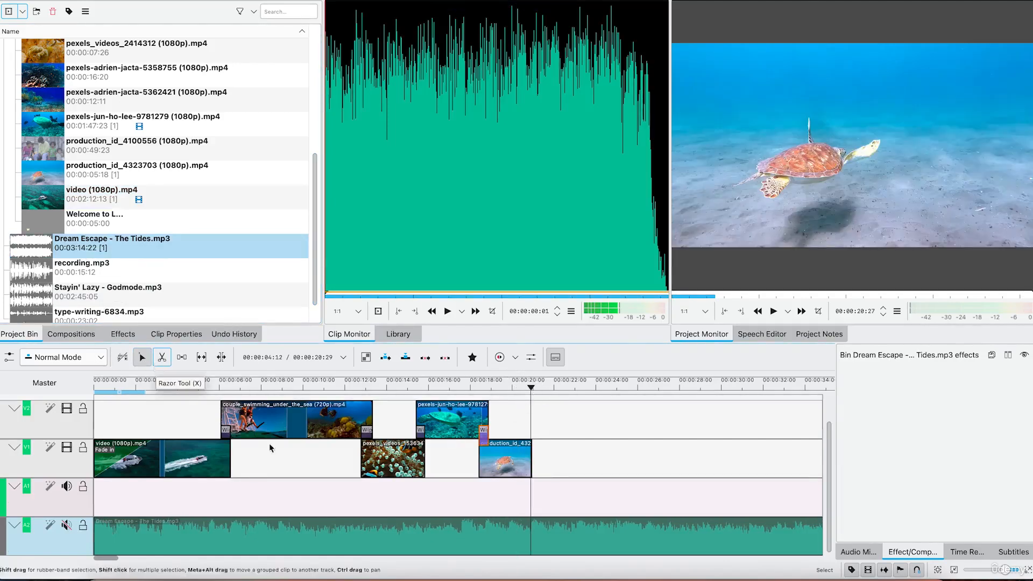
{"action": "left_click", "coordinate": [530, 529]}
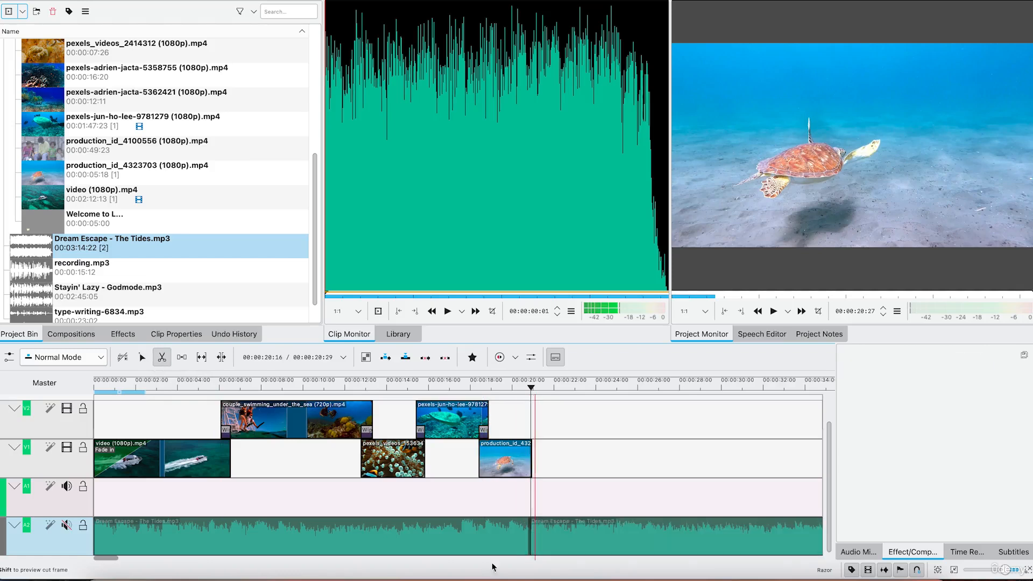
- Unmute track A2 and delete the part of the music that extends beyond the cut
{"action": "key", "text": "s"}
{"action": "left_click", "coordinate": [619, 542]}
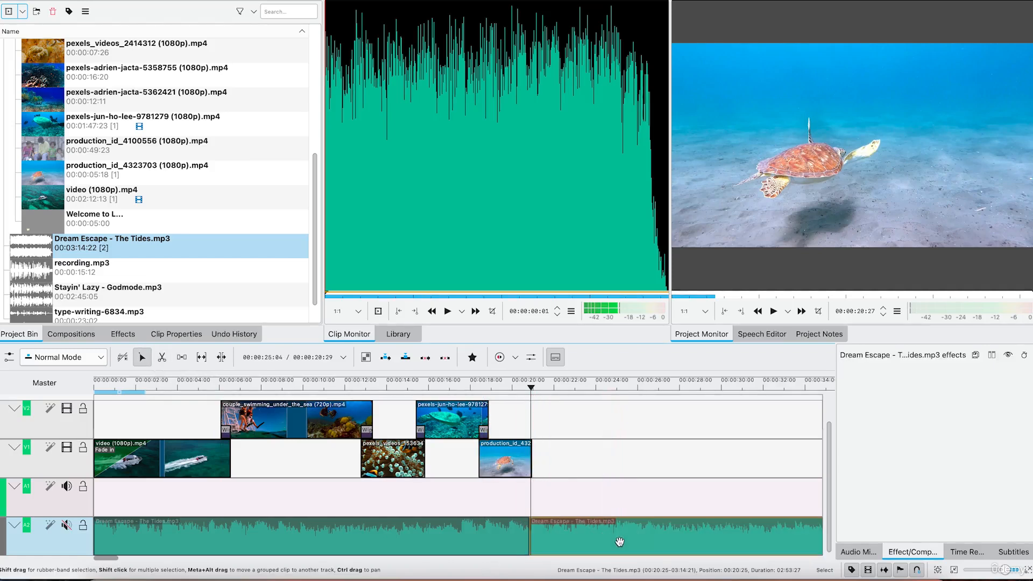
{"action": "left_click", "coordinate": [67, 525]}
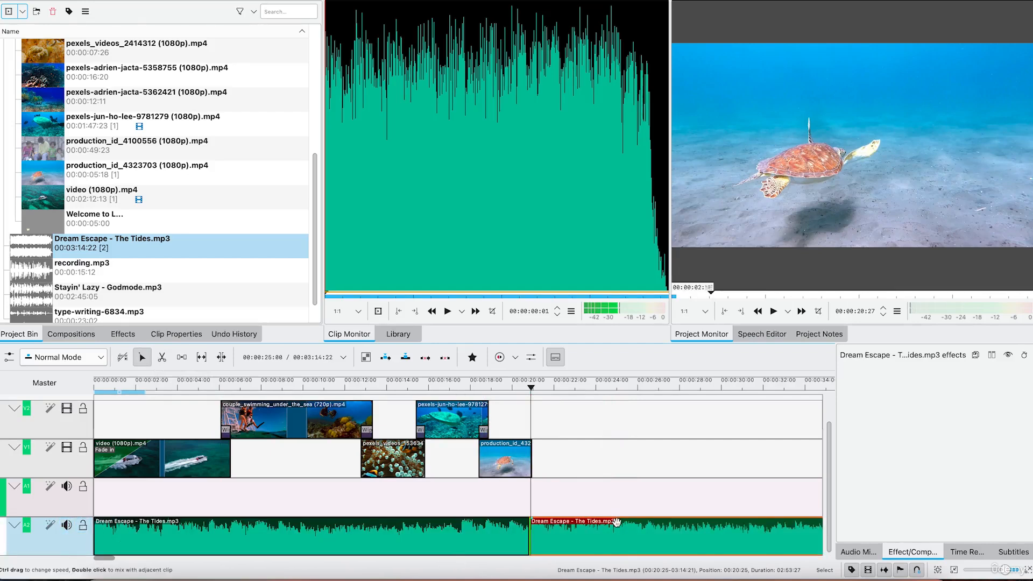
{"action": "right_click", "coordinate": [609, 543]}
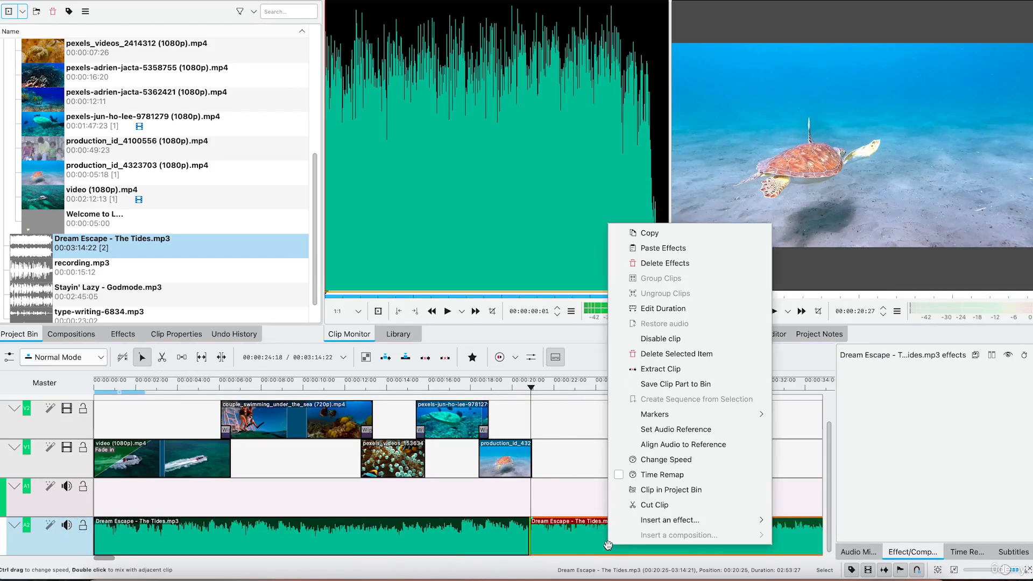
{"action": "left_click", "coordinate": [683, 354]}
- Add a fade-out and a fade-in of 00:00:03:00 each to the music clip on A2
{"action": "left_click", "coordinate": [502, 520]}
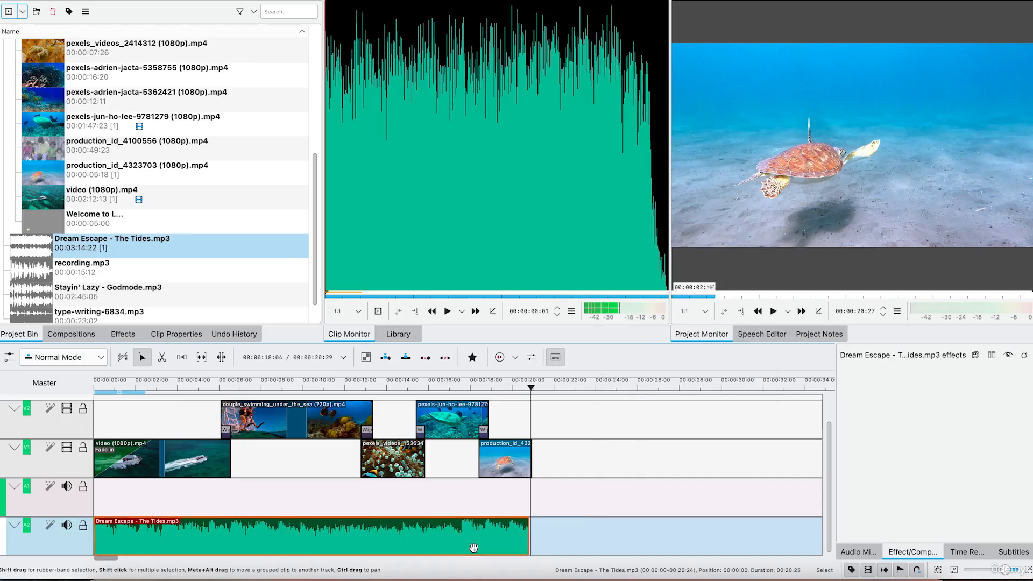
{"action": "left_click", "coordinate": [525, 523]}
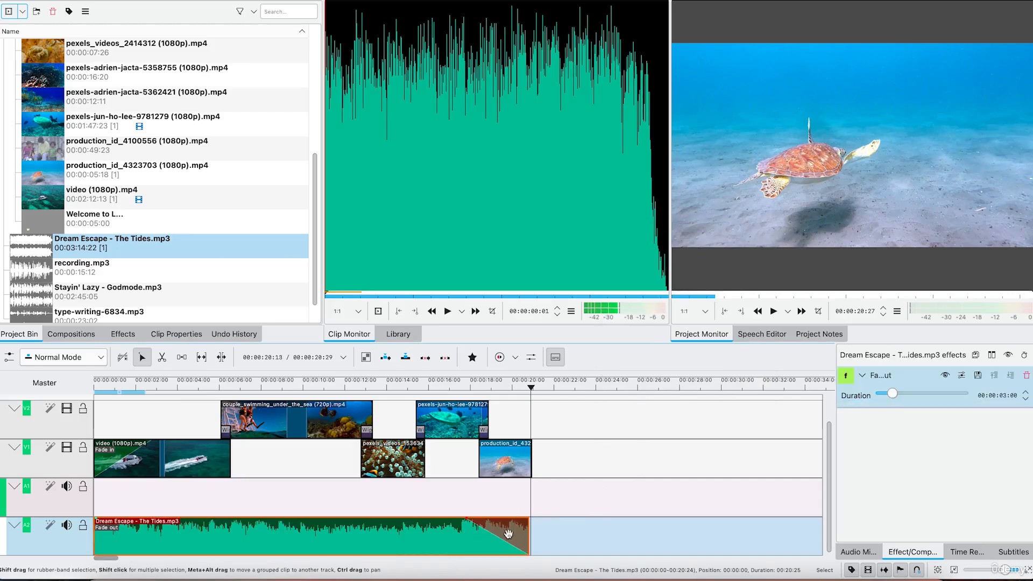
{"action": "left_click", "coordinate": [97, 521]}
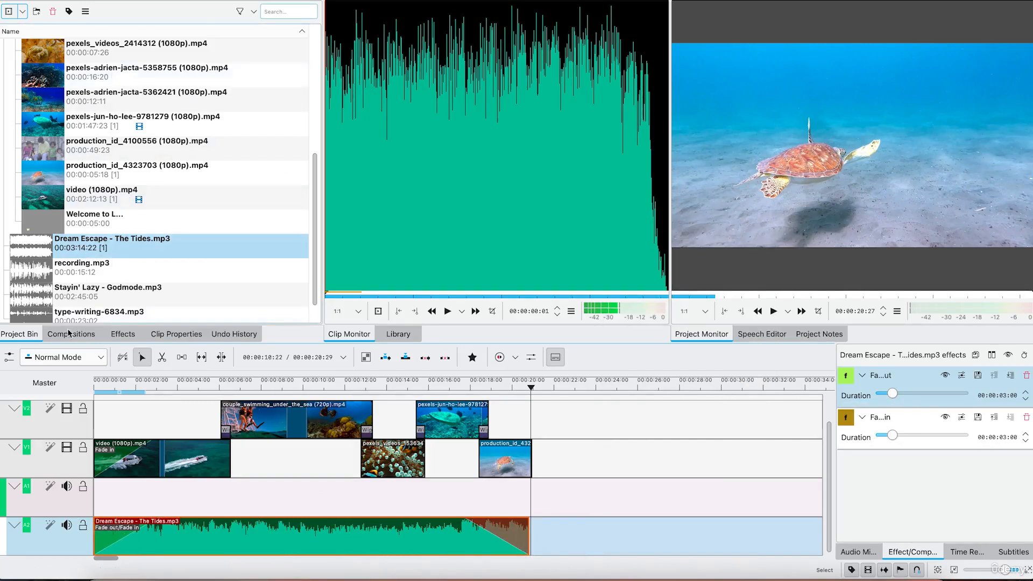
- Apply the Volume (keyframable) effect to the music clip and set its gain to -35 dB
{"action": "left_click", "coordinate": [119, 335]}
{"action": "left_click", "coordinate": [184, 23]}
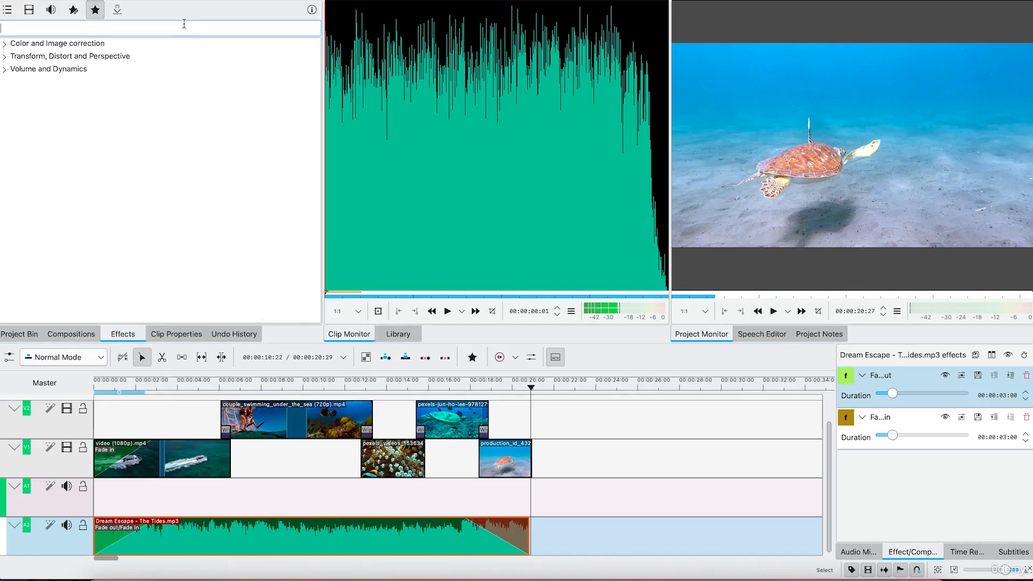
{"action": "type", "text": "volu"}
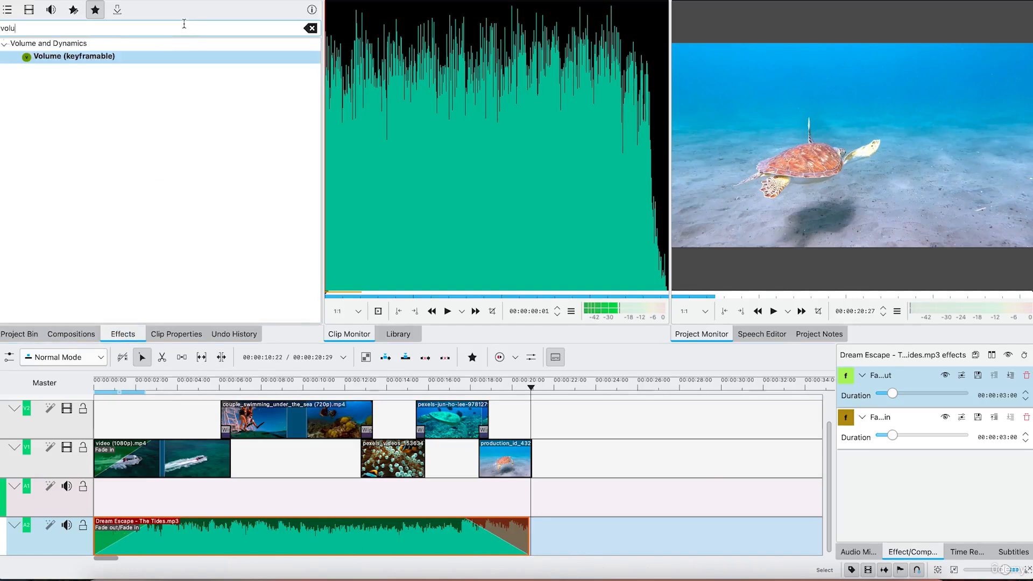
{"action": "left_click", "coordinate": [91, 73]}
{"action": "left_click_drag", "start_coordinate": [249, 543], "coordinate": [333, 540]}
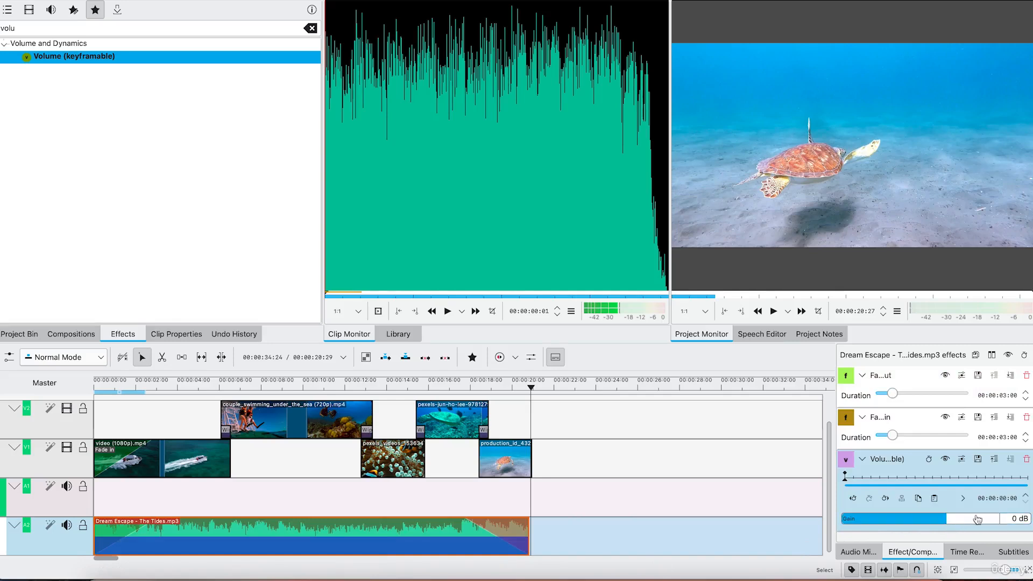
{"action": "mouse_move", "coordinate": [922, 525]}
{"action": "left_mouse_down"}
{"action": "mouse_move", "coordinate": [892, 529]}
{"action": "mouse_move", "coordinate": [913, 530]}
{"action": "left_mouse_up"}
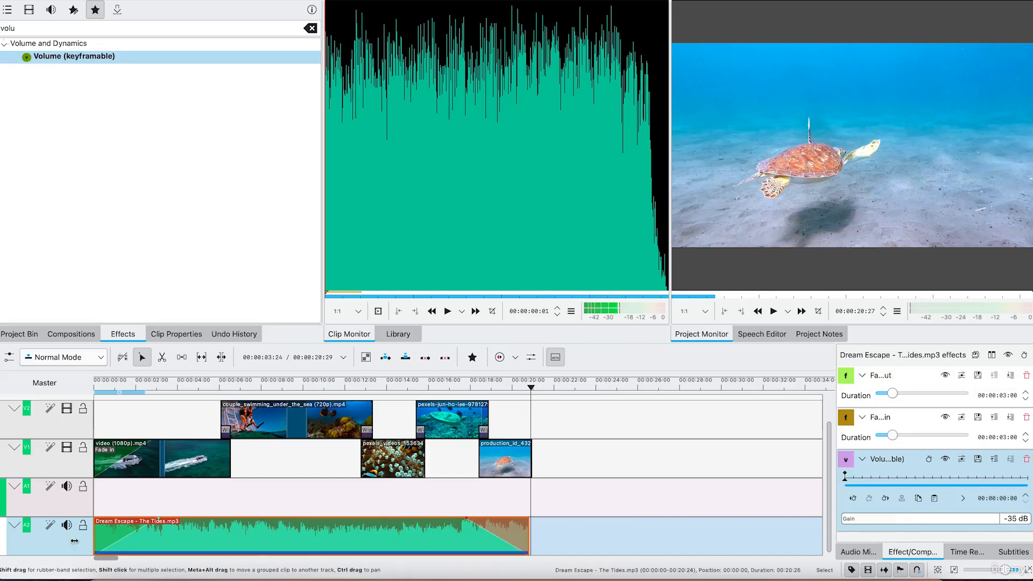
- Play the sequence to judge the music level and set the music clip's volume gain to -16 dB
{"action": "left_click", "coordinate": [119, 384]}
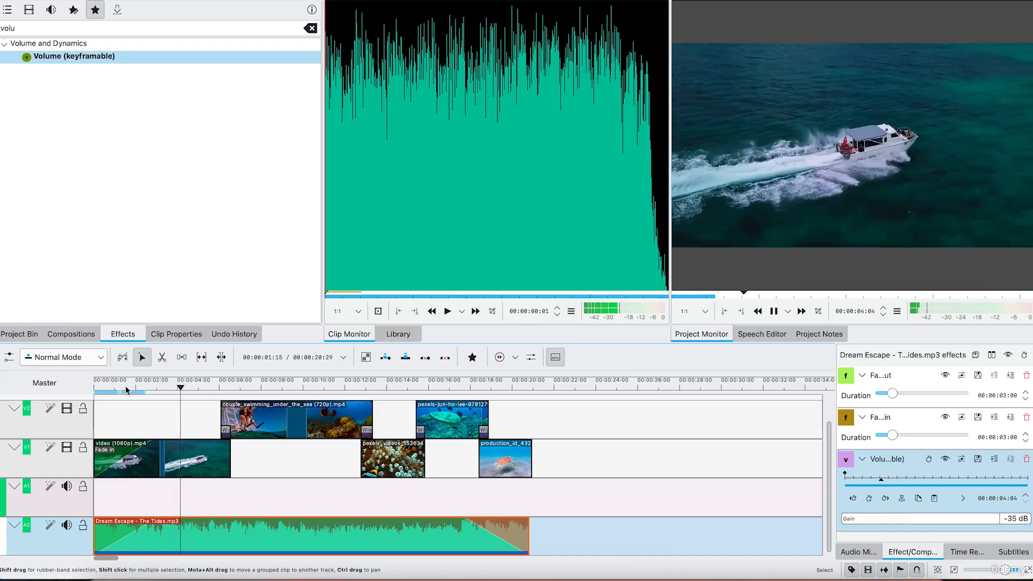
{"action": "key", "text": "XF86AudioRaiseVolume"}
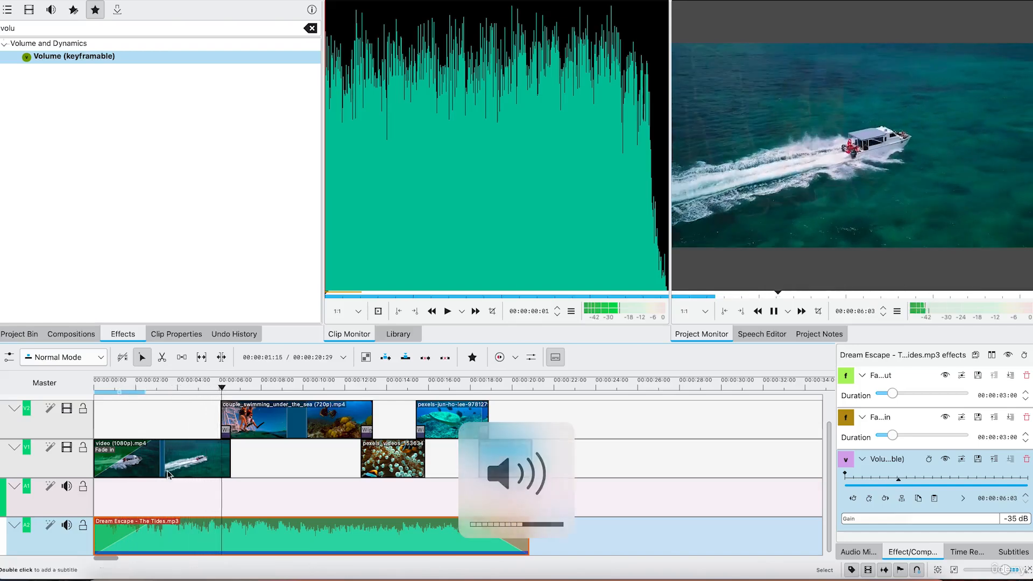
{"action": "left_click", "coordinate": [612, 540]}
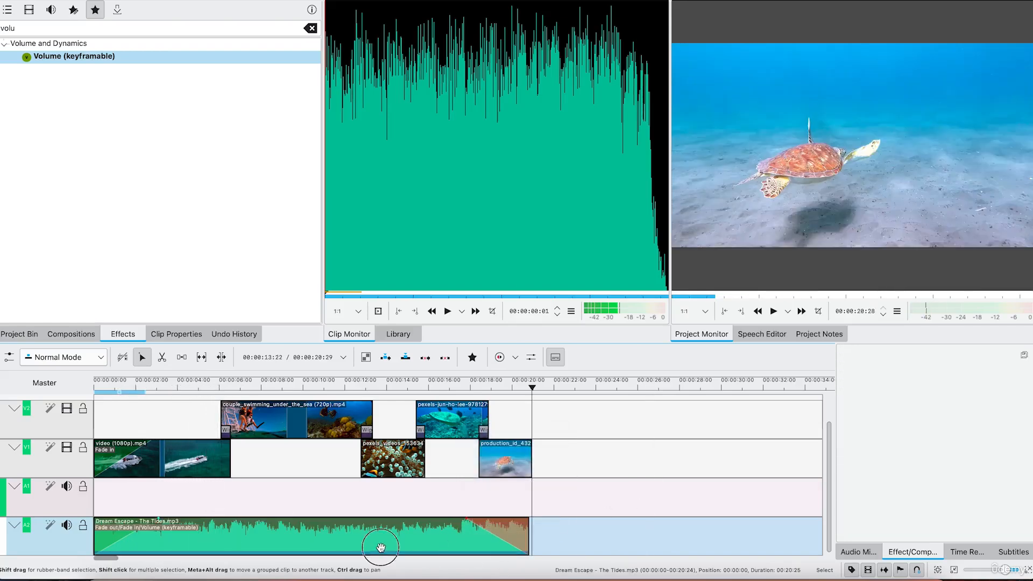
{"action": "left_click", "coordinate": [380, 548]}
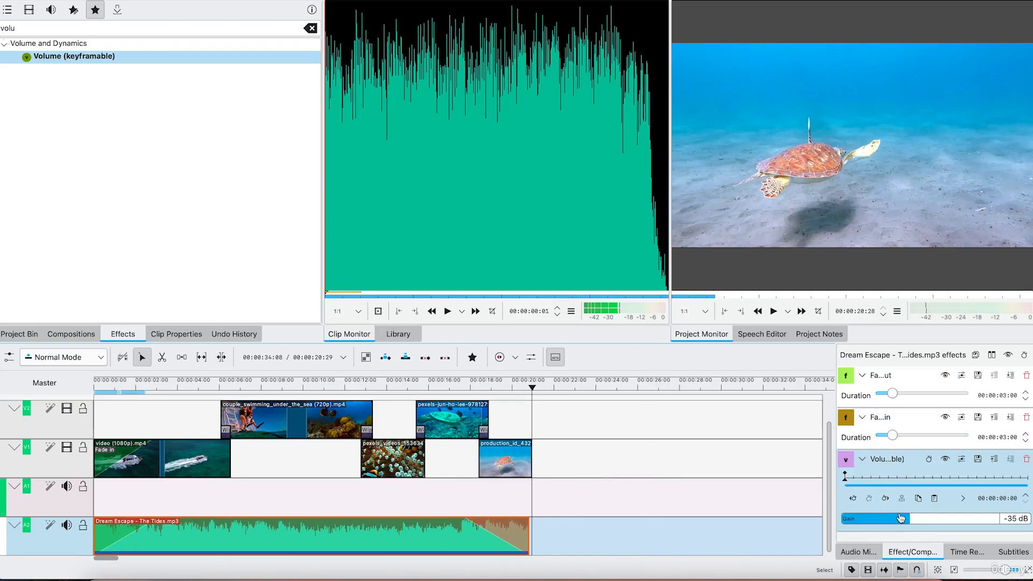
{"action": "left_click_drag", "start_coordinate": [907, 521], "coordinate": [930, 529]}
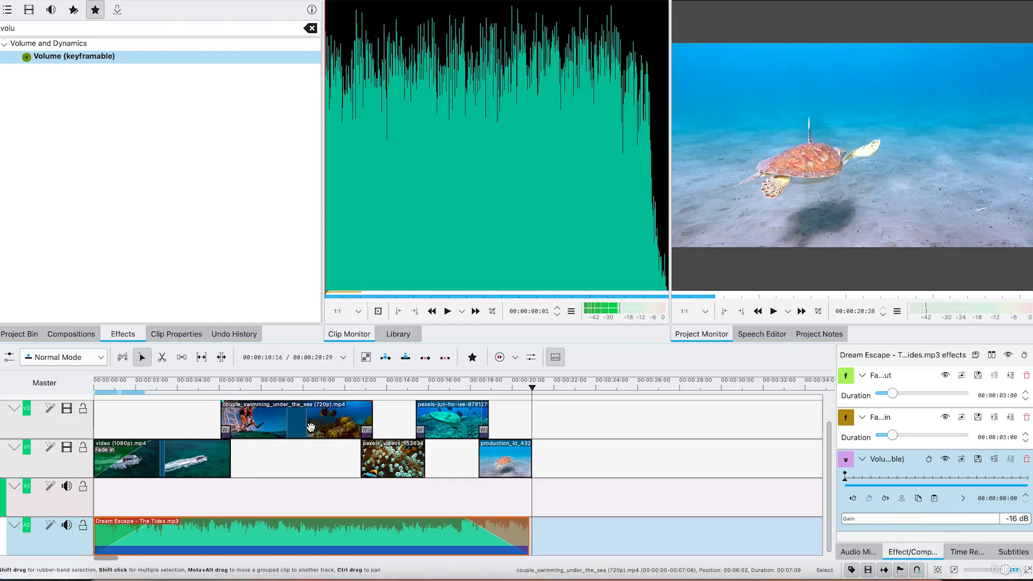
- Preview the pexels 9781279 turtle clip from the project bin and place it with its audio on V1 and A1 at about 00:00:23:00
{"action": "left_click", "coordinate": [22, 334]}
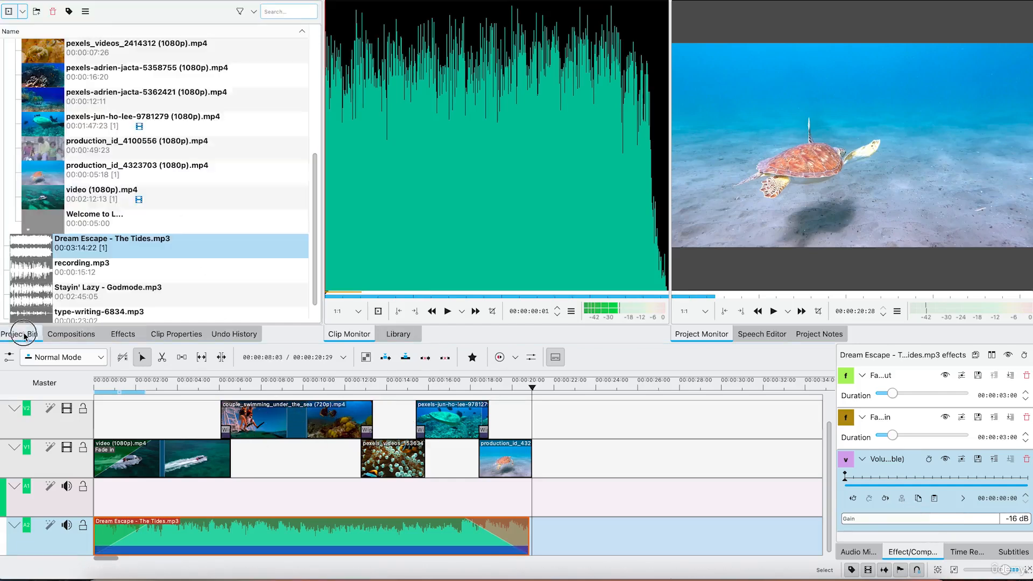
{"action": "scroll", "coordinate": [90, 178], "scroll_direction": "up", "scroll_amount": 2}
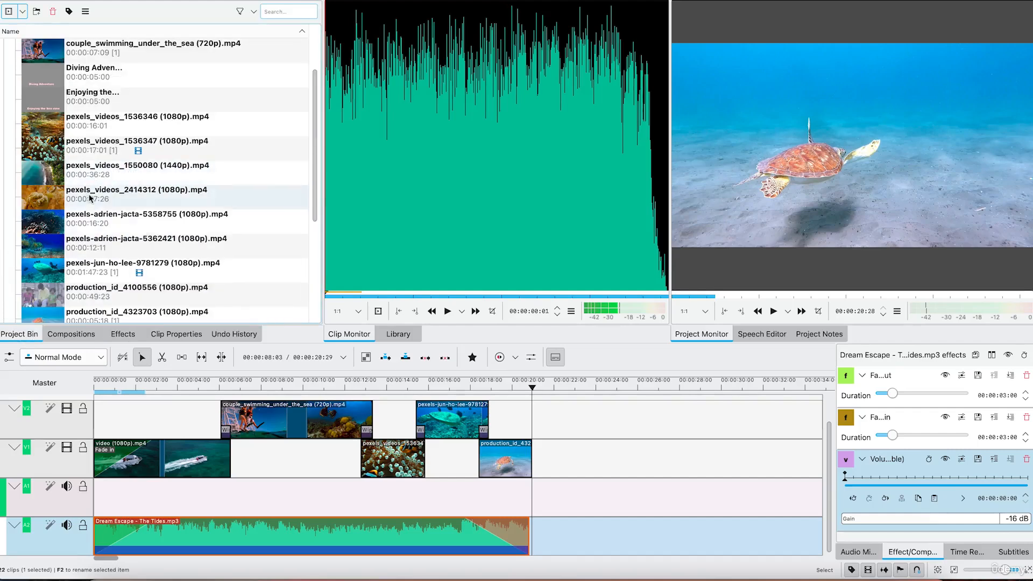
{"action": "left_click", "coordinate": [104, 264]}
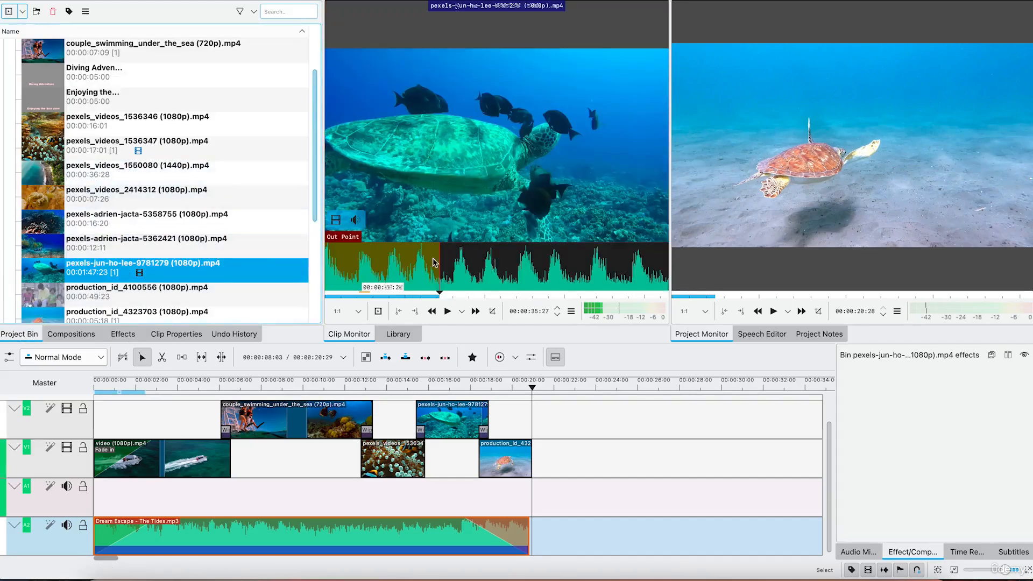
{"action": "left_click_drag", "start_coordinate": [400, 268], "coordinate": [641, 438]}
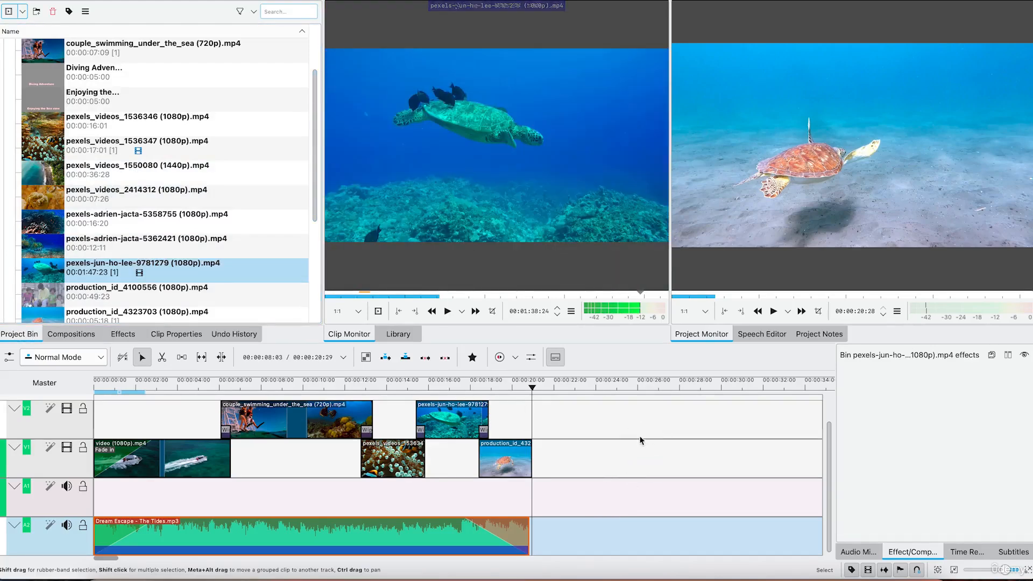
{"action": "left_click", "coordinate": [510, 161]}
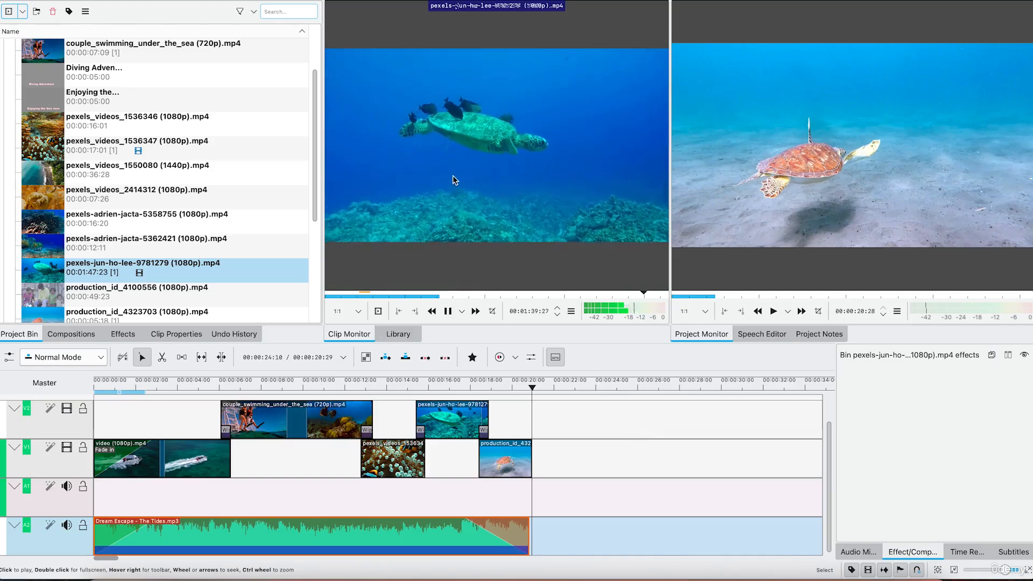
{"action": "left_click_drag", "start_coordinate": [450, 172], "coordinate": [578, 462]}
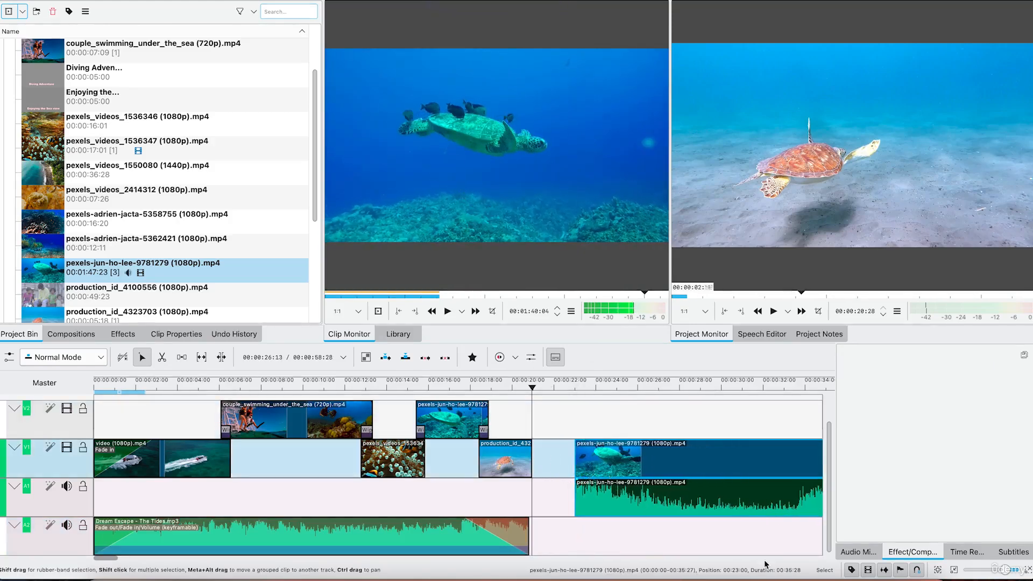
- Ungroup the turtle clip's video and audio, and move the audio on A1 to start at 00:00:06:17
{"action": "right_click", "coordinate": [676, 458]}
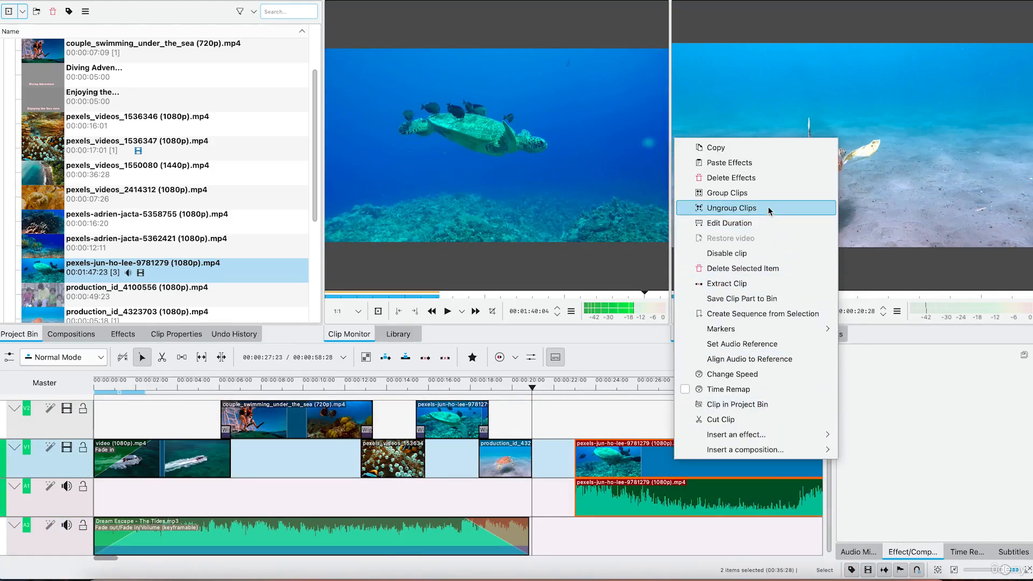
{"action": "left_click", "coordinate": [684, 511]}
{"action": "left_click_drag", "start_coordinate": [683, 511], "coordinate": [312, 509]}
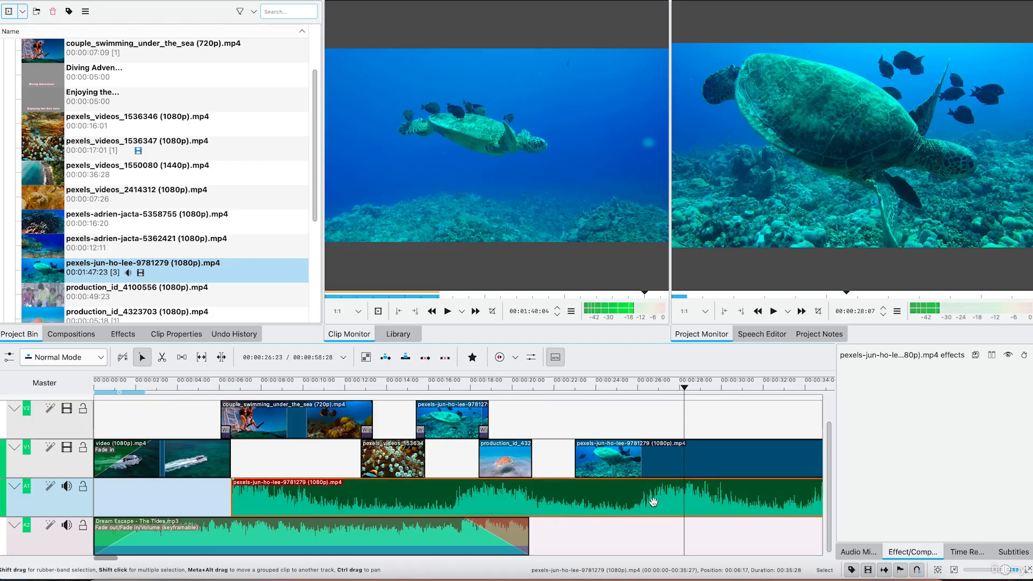
- Delete the ungrouped turtle video clip from V1, keeping its audio on A1
{"action": "left_click", "coordinate": [624, 387]}
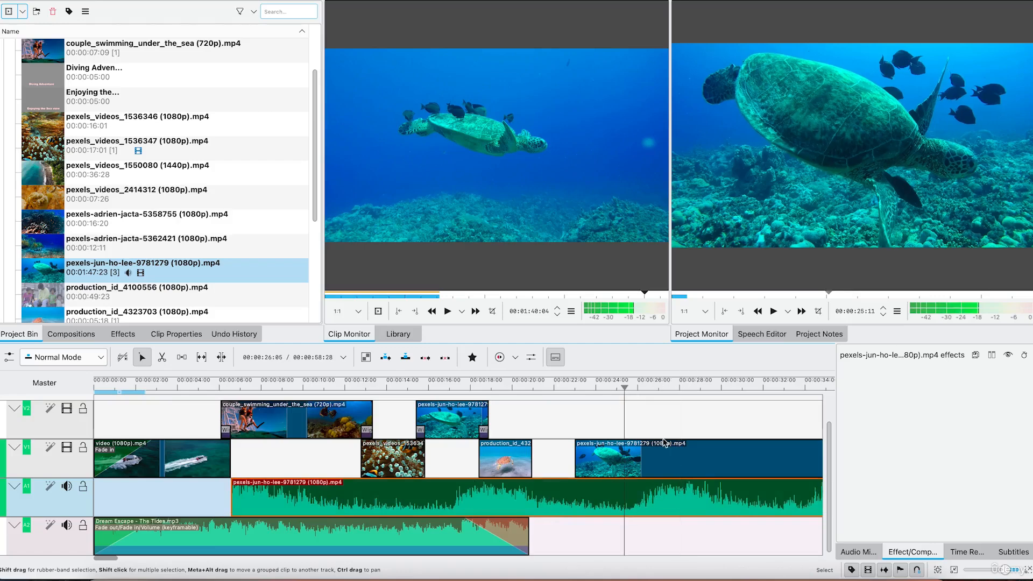
{"action": "right_click", "coordinate": [726, 468]}
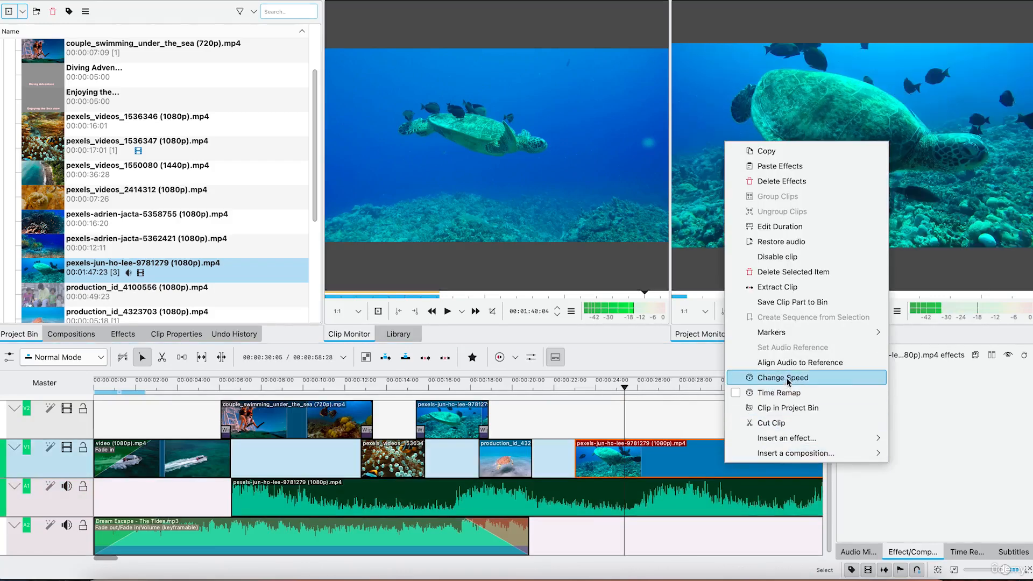
{"action": "left_click", "coordinate": [802, 271]}
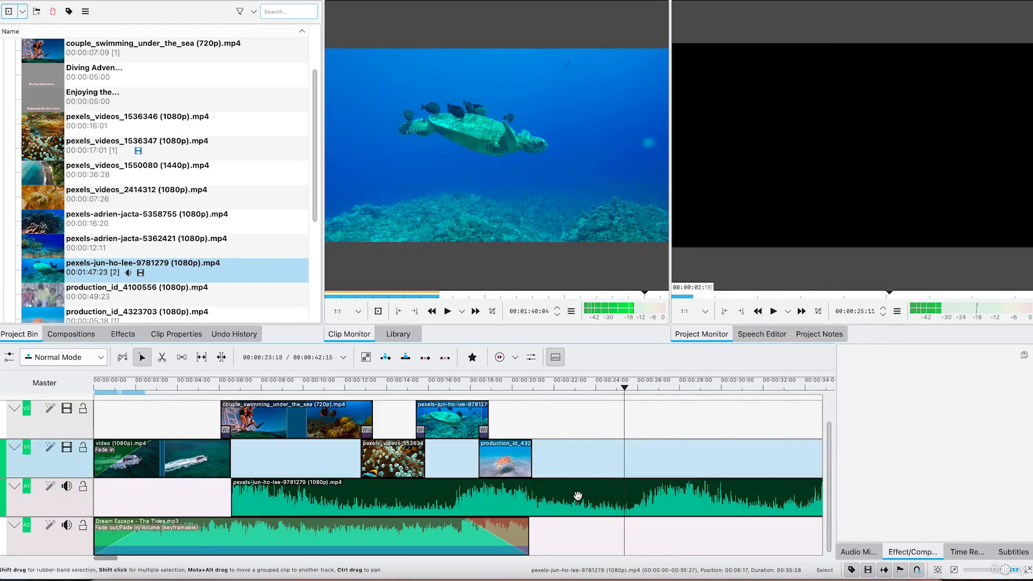
- Play the sequence from just before the couple swimming clip to hear the turtle audio together with the music
{"action": "left_click", "coordinate": [567, 503]}
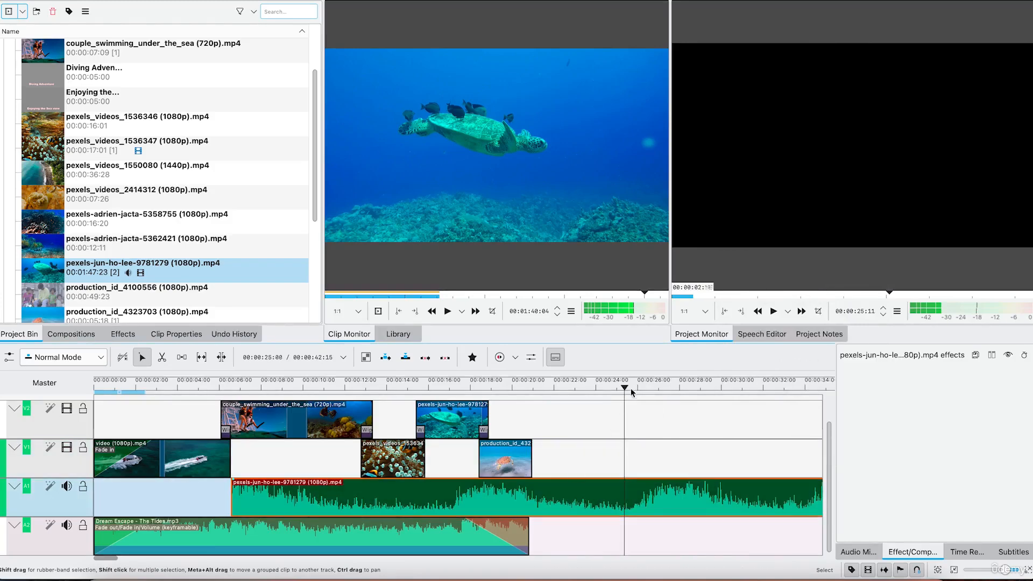
{"action": "key", "text": "j"}
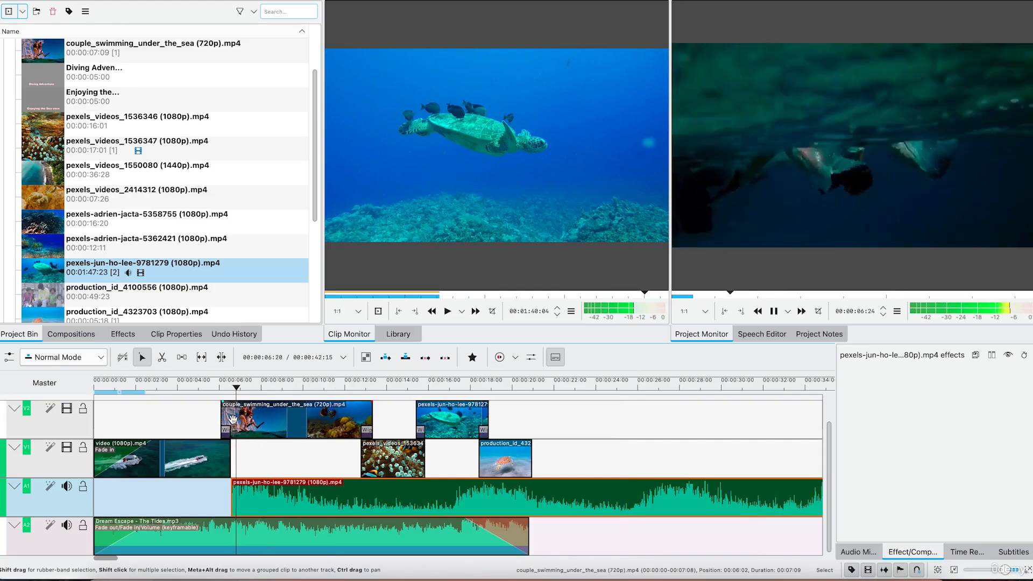
{"action": "key", "text": "k"}
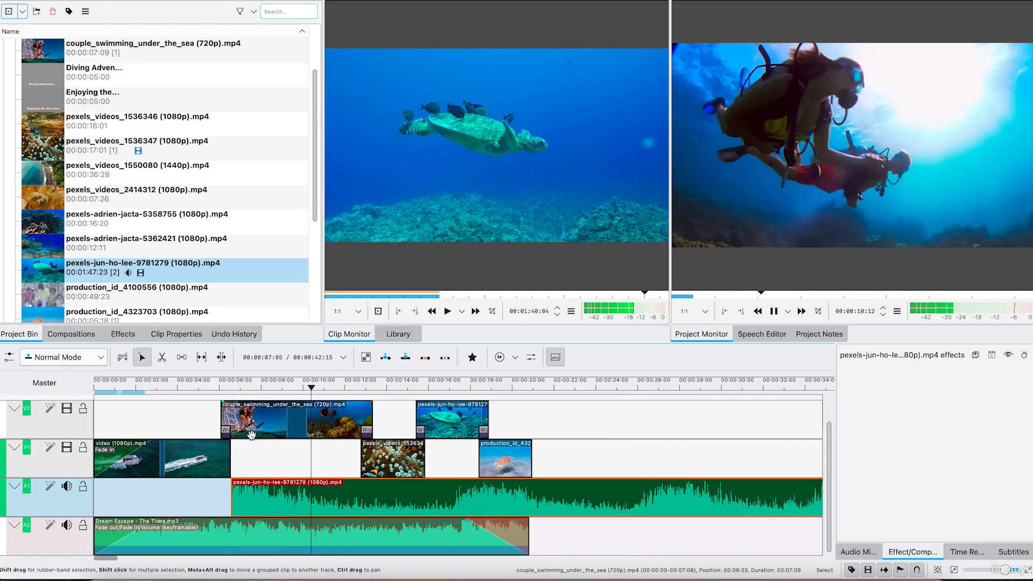
{"action": "key", "text": "k"}
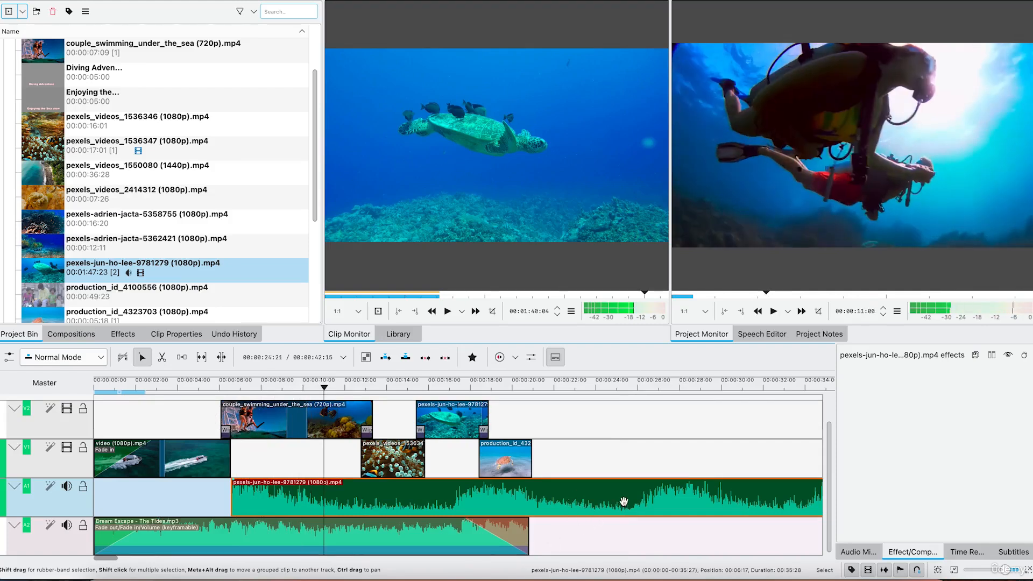
- Cut the turtle audio on A1 at 00:00:20:23, near the music clip's end, and delete the part after the cut
{"action": "key", "text": "x"}
{"action": "left_click", "coordinate": [529, 494]}
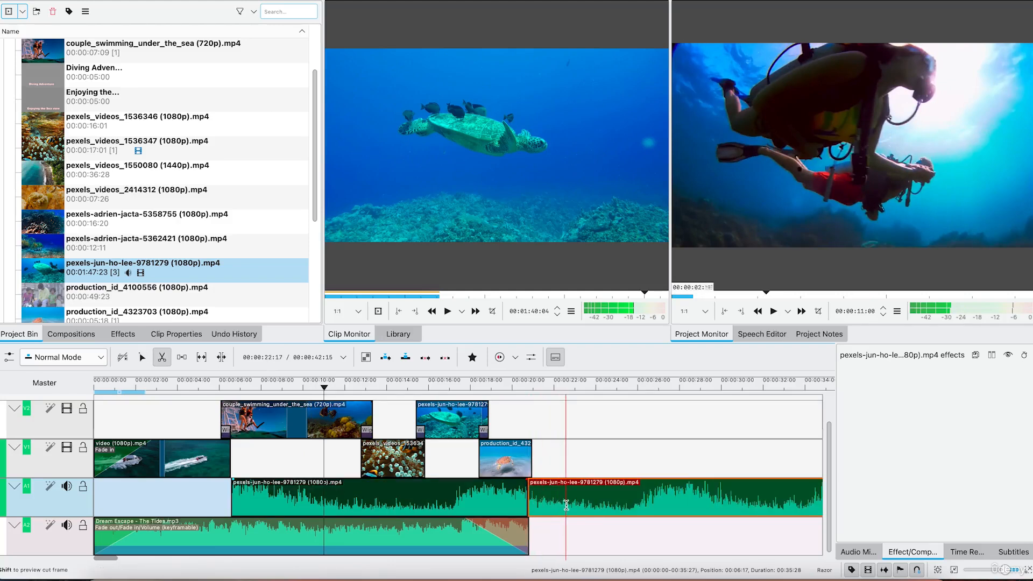
{"action": "key", "text": "s"}
{"action": "left_click", "coordinate": [593, 503]}
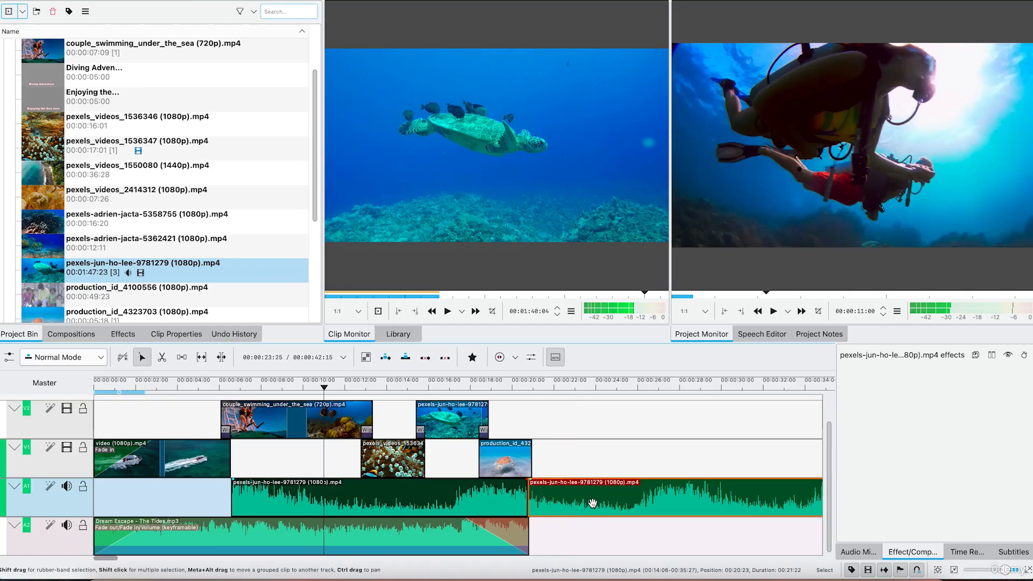
{"action": "right_click", "coordinate": [593, 504]}
{"action": "left_click", "coordinate": [651, 316]}
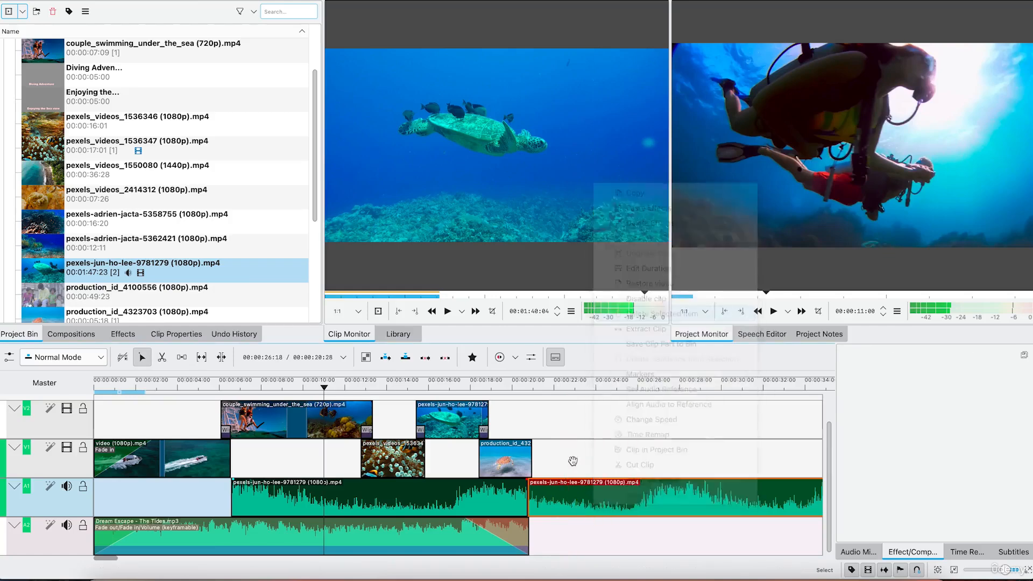
- Shift the turtle audio on A1 to 00:00:06:23 so that it ends together with the last V1 clip
{"action": "left_click", "coordinate": [503, 508]}
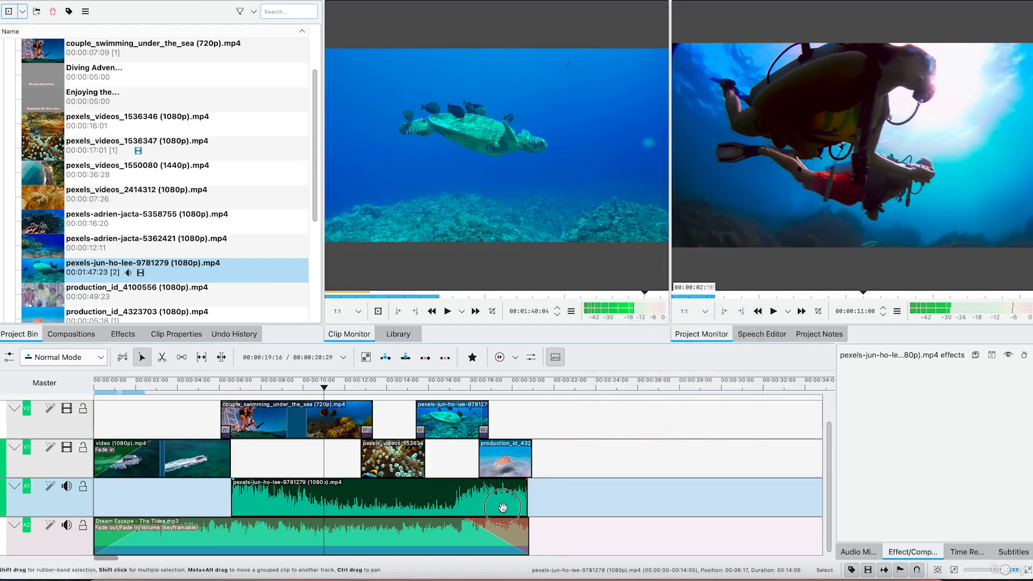
{"action": "left_click_drag", "start_coordinate": [504, 509], "coordinate": [508, 508]}
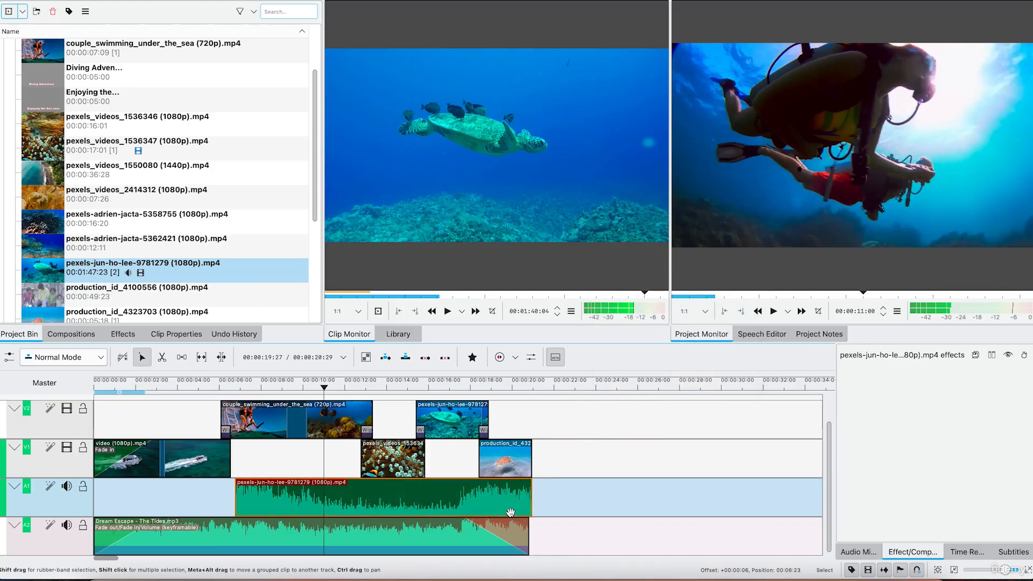
{"action": "right_click", "coordinate": [408, 492]}
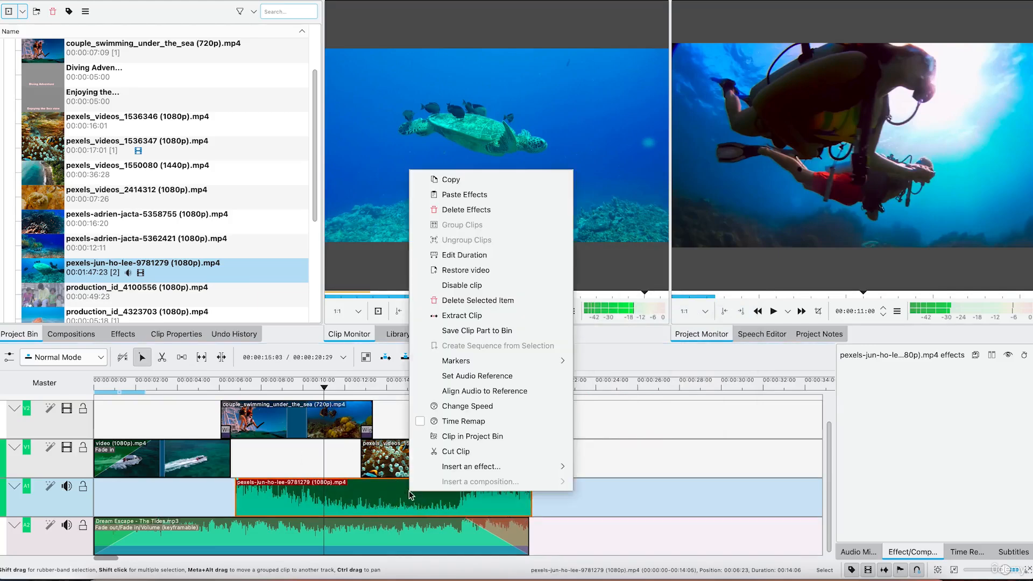
{"action": "left_click", "coordinate": [376, 502]}
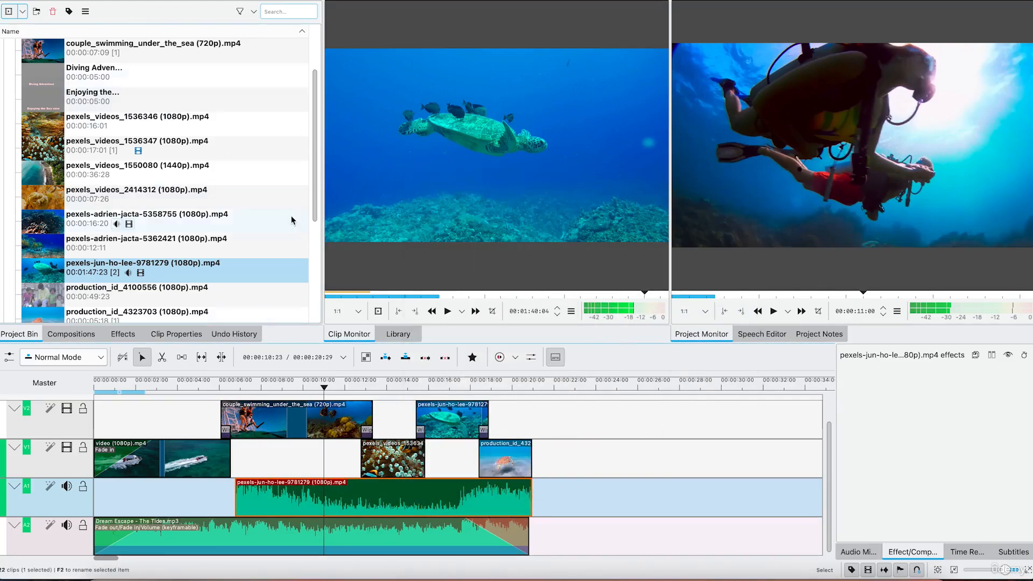
- Apply the Volume (keyframable) effect to the turtle audio on A1 and set its gain to -7 dB
{"action": "left_click", "coordinate": [123, 334]}
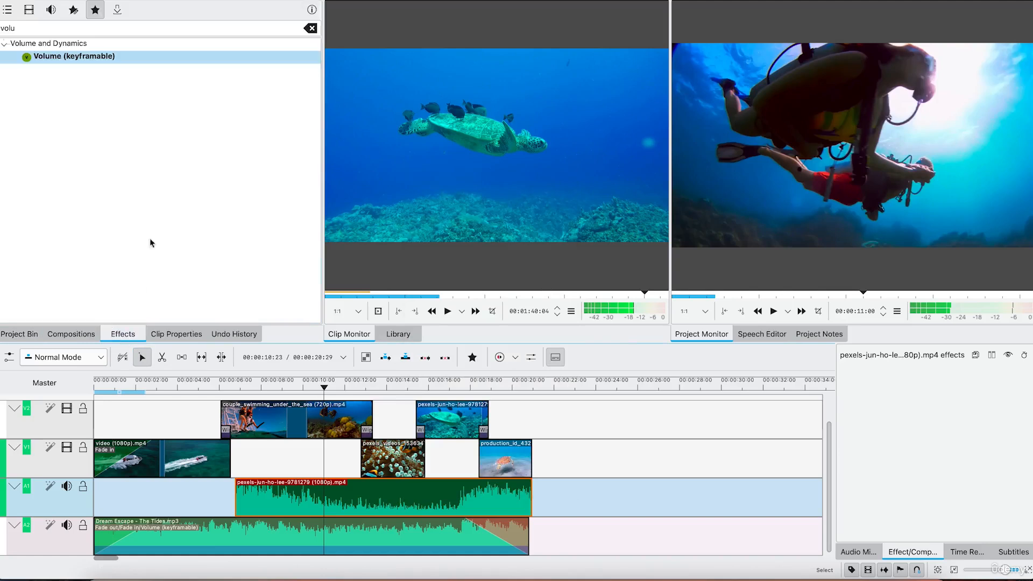
{"action": "left_click_drag", "start_coordinate": [141, 59], "coordinate": [407, 504]}
{"action": "left_click_drag", "start_coordinate": [946, 434], "coordinate": [937, 454]}
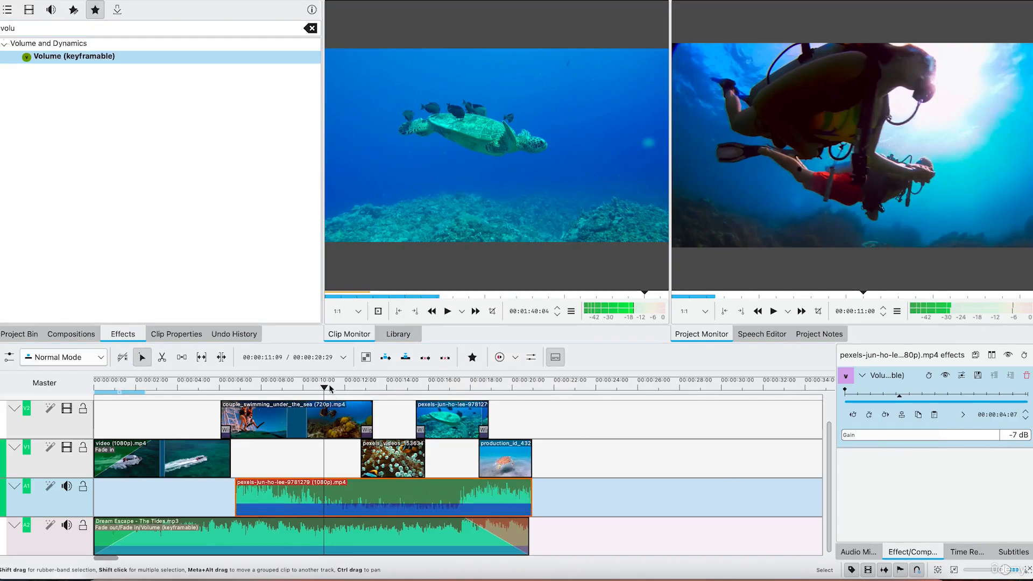
- Return the timeline playhead to the start of the sequence
{"action": "left_click", "coordinate": [142, 434]}
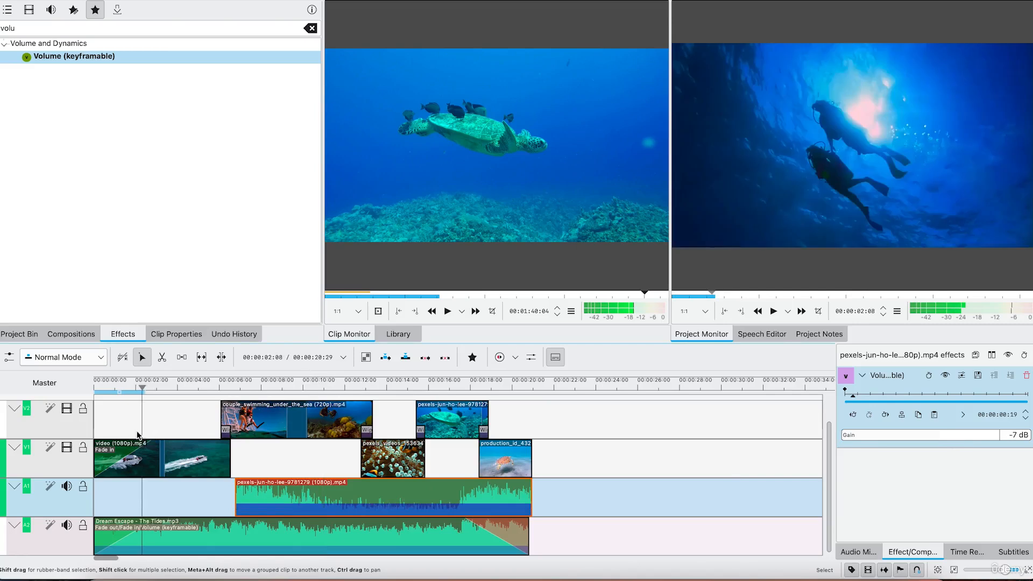
{"action": "left_click", "coordinate": [55, 387]}
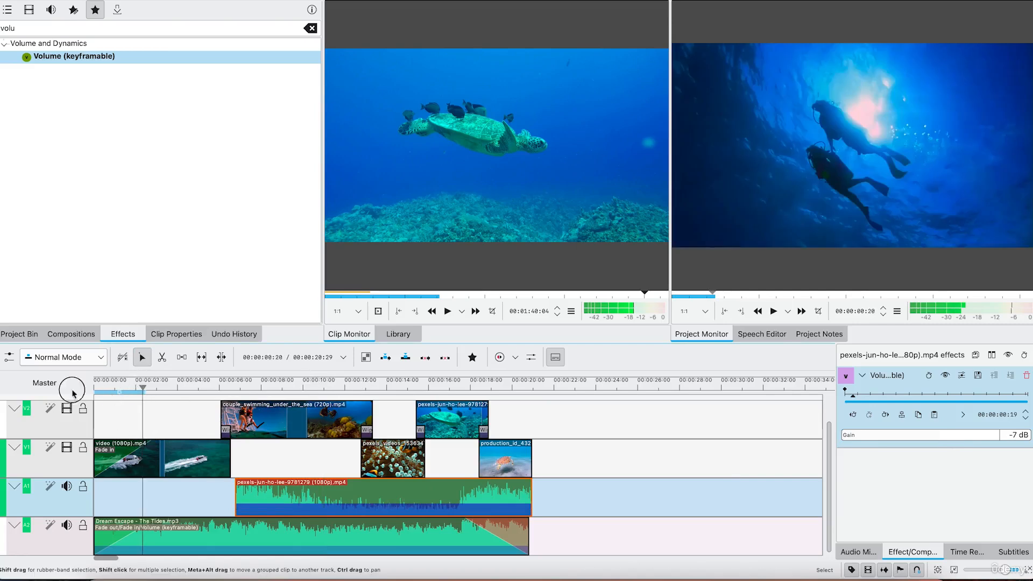
{"action": "key", "text": "Home"}
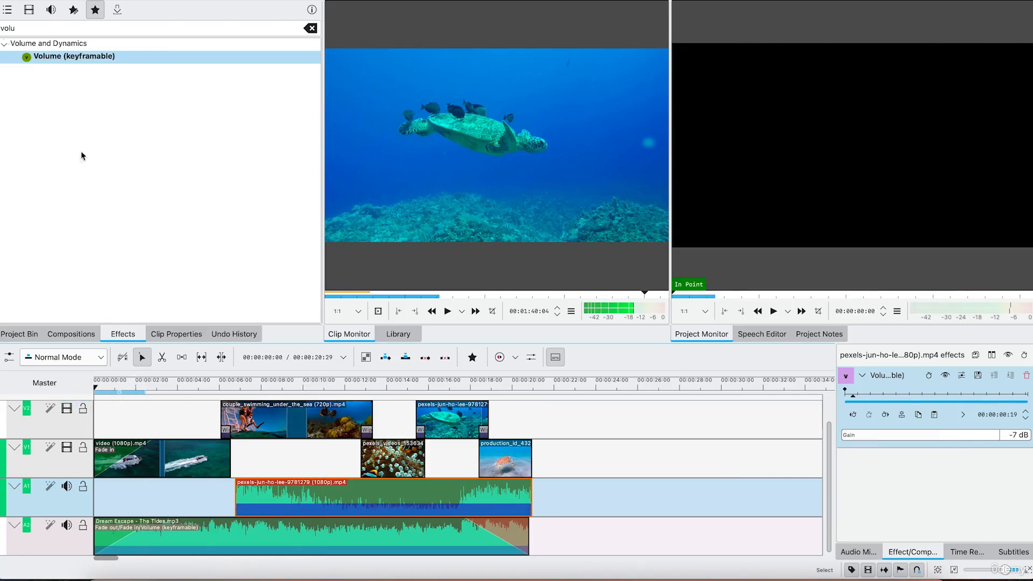
- Start a new title clip with the text "Welcome to Langkawi" and place the text at X 220, Y 820
{"action": "left_click", "coordinate": [38, 329]}
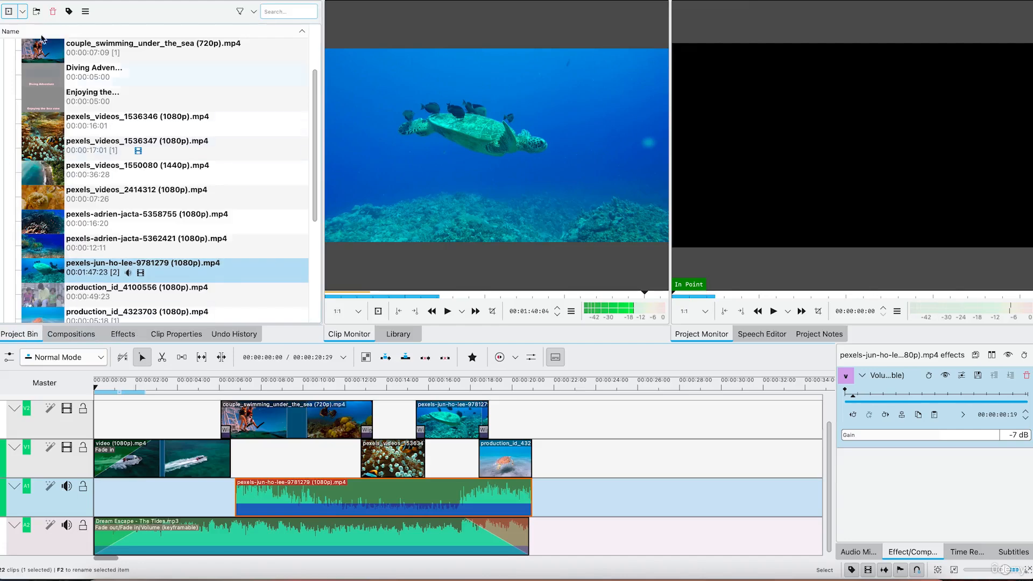
{"action": "left_click", "coordinate": [22, 12]}
{"action": "left_click", "coordinate": [70, 75]}
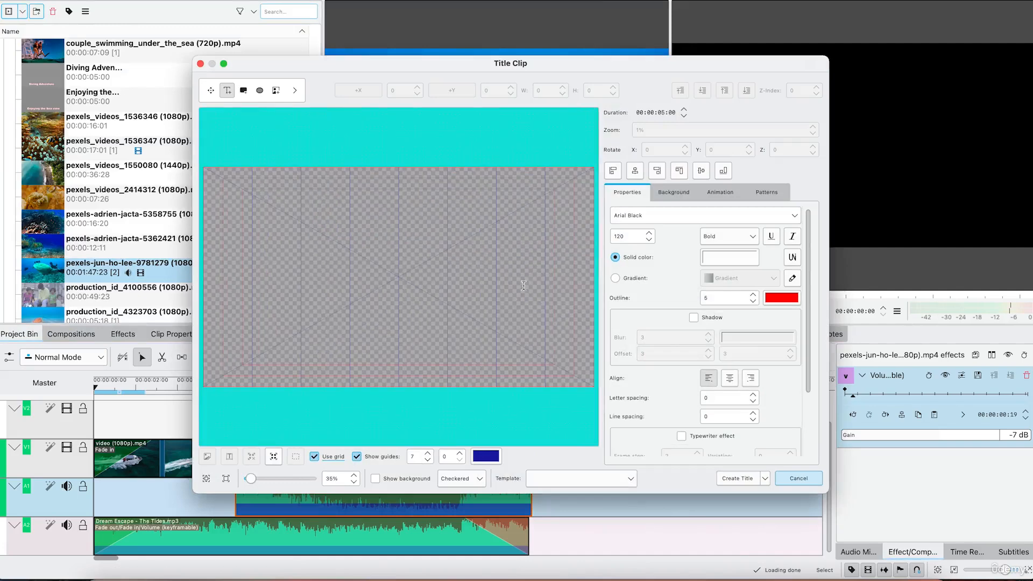
{"action": "left_click", "coordinate": [295, 335]}
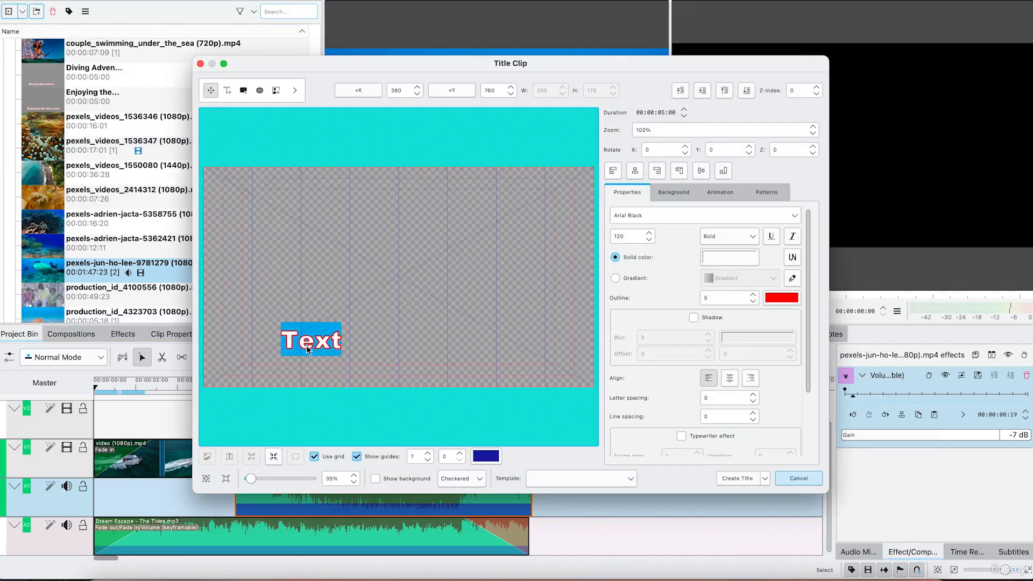
{"action": "type", "text": "Welcome to Langkawi"}
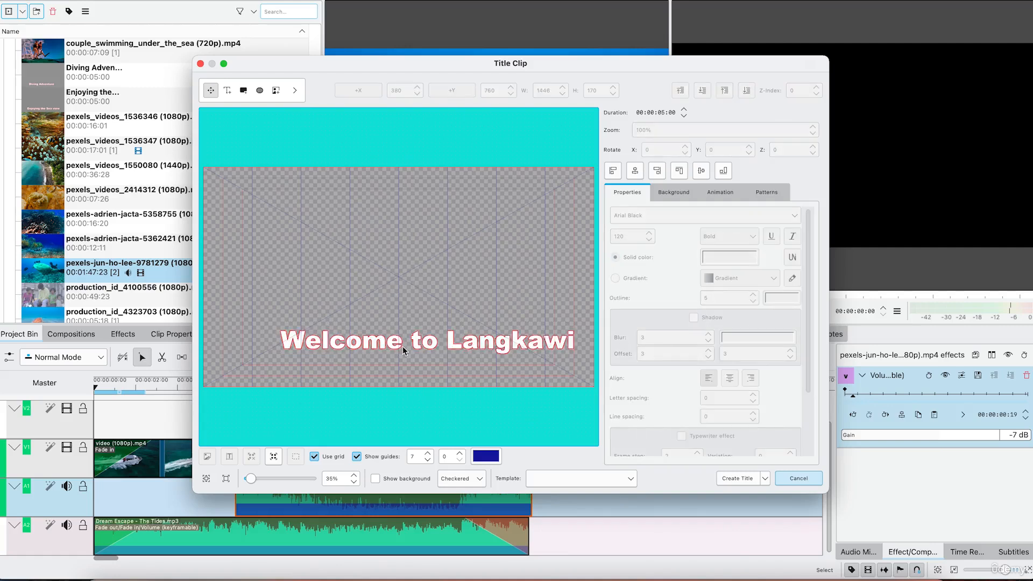
{"action": "left_click_drag", "start_coordinate": [404, 348], "coordinate": [373, 361]}
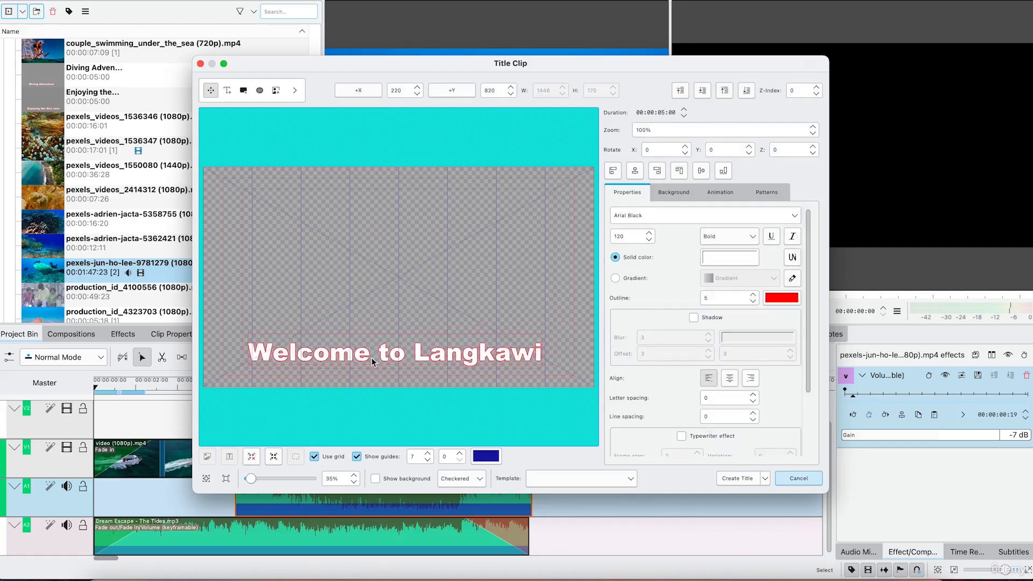
- Enable the shadow and the typewriter effect by character for the title text, and create the title
{"action": "left_click", "coordinate": [693, 319]}
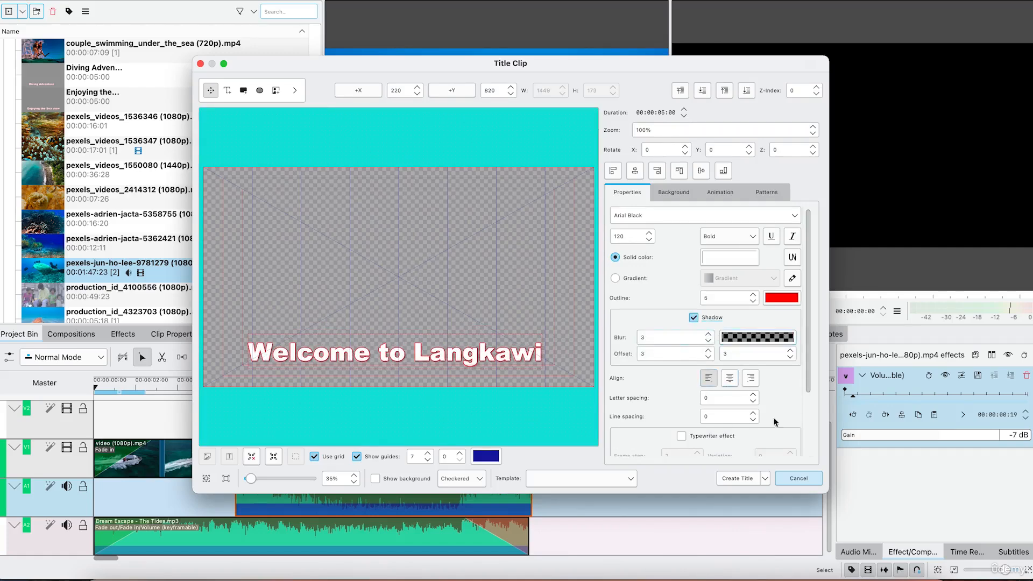
{"action": "left_click_drag", "start_coordinate": [808, 337], "coordinate": [808, 393]}
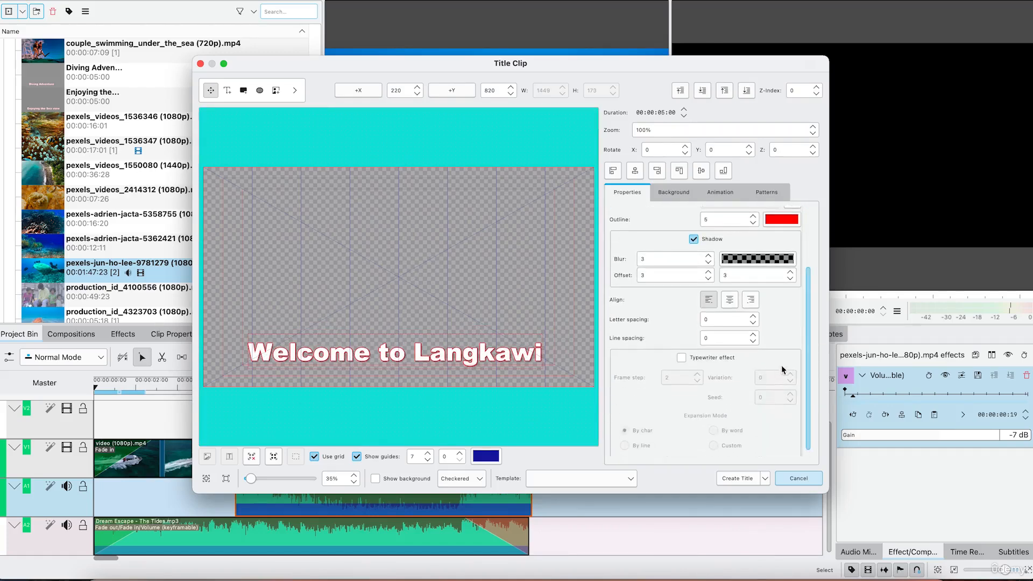
{"action": "left_click", "coordinate": [682, 358]}
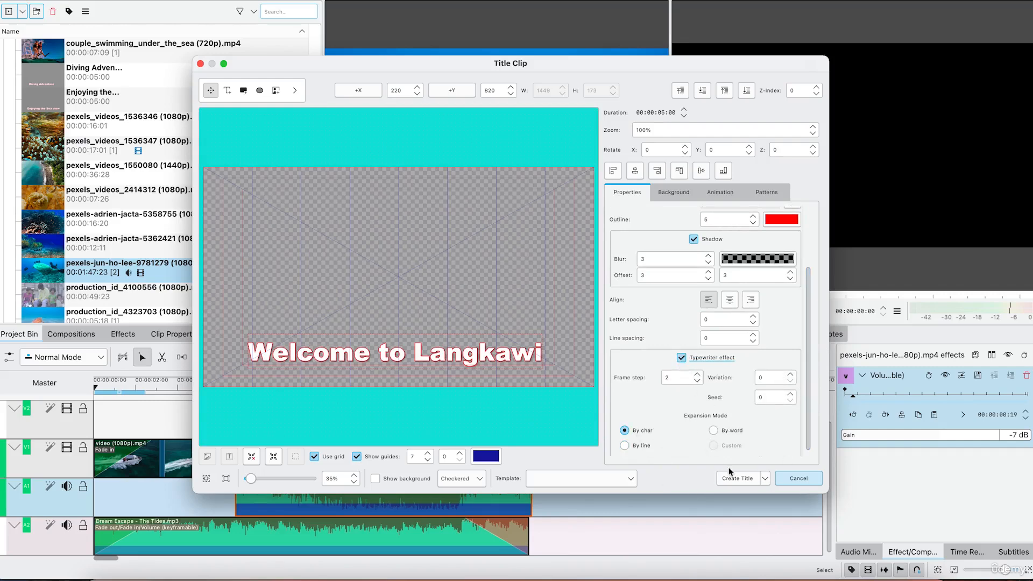
{"action": "left_click", "coordinate": [745, 477]}
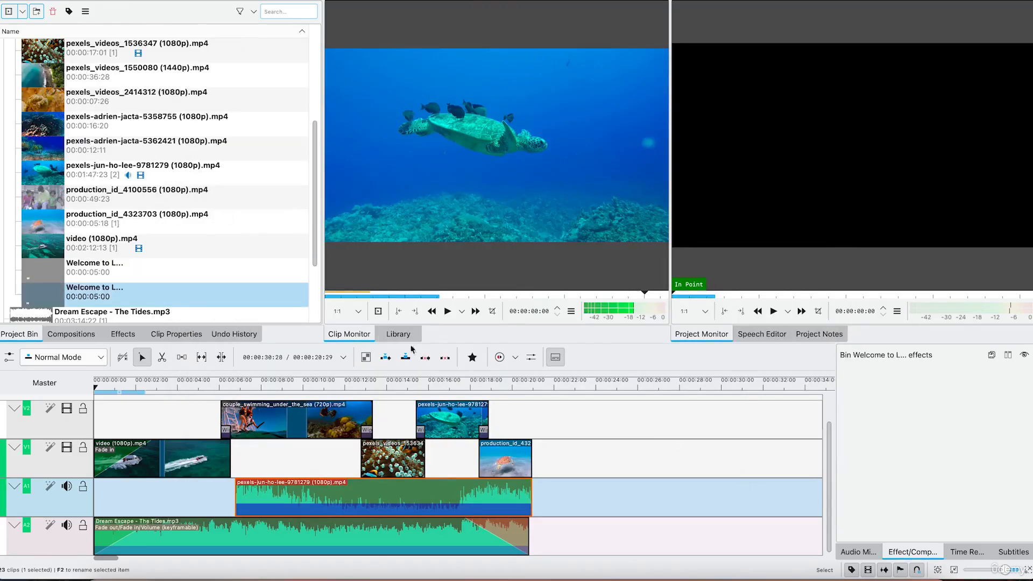
- Place the new title above the boat video, trimmed to start at 00:00:02:15 and last 00:00:03:02, and play it back
{"action": "left_click_drag", "start_coordinate": [161, 296], "coordinate": [97, 420]}
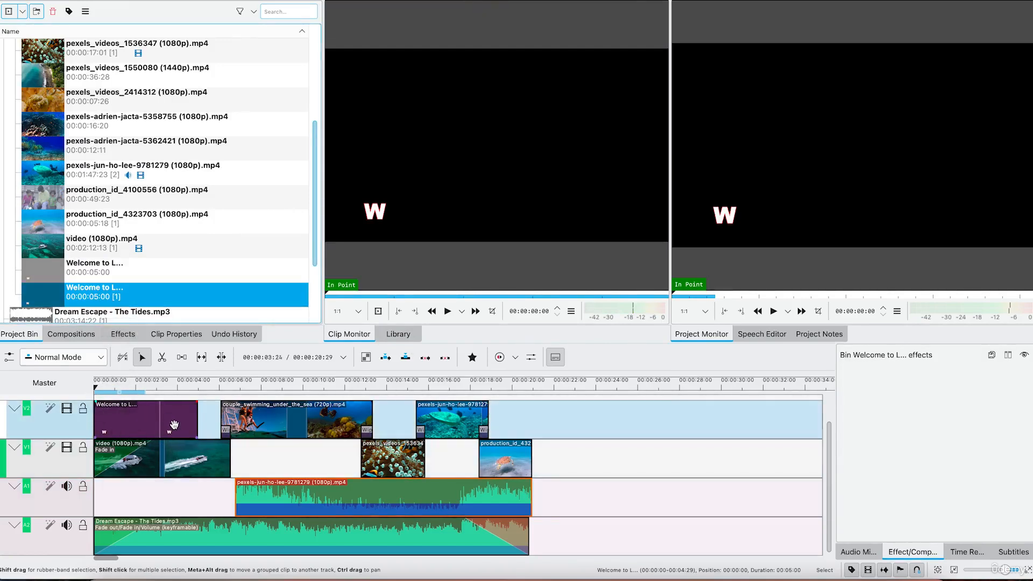
{"action": "mouse_move", "coordinate": [196, 422]}
{"action": "left_mouse_down"}
{"action": "mouse_move", "coordinate": [145, 420]}
{"action": "mouse_move", "coordinate": [207, 422]}
{"action": "left_mouse_up"}
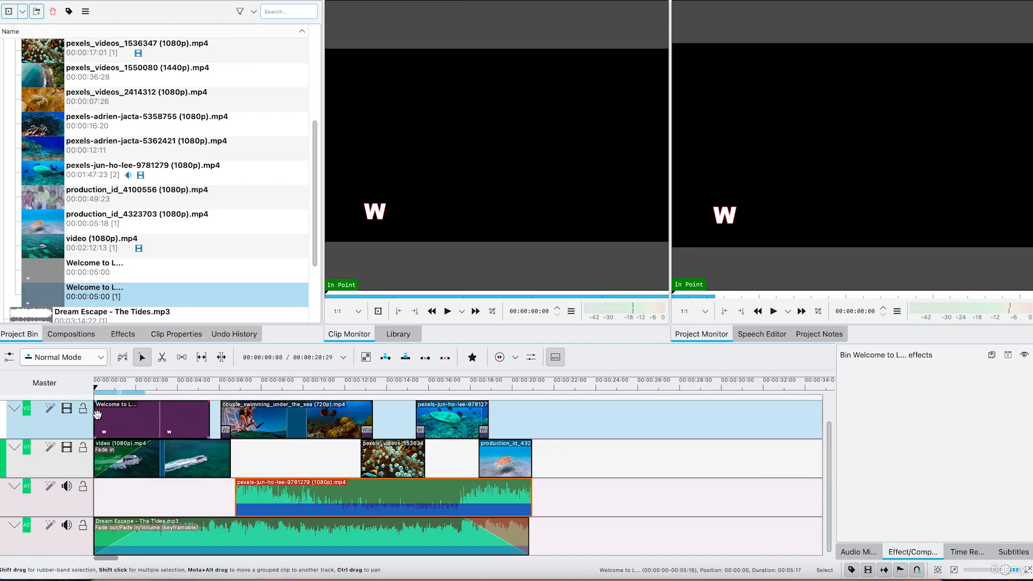
{"action": "left_click_drag", "start_coordinate": [96, 423], "coordinate": [143, 425]}
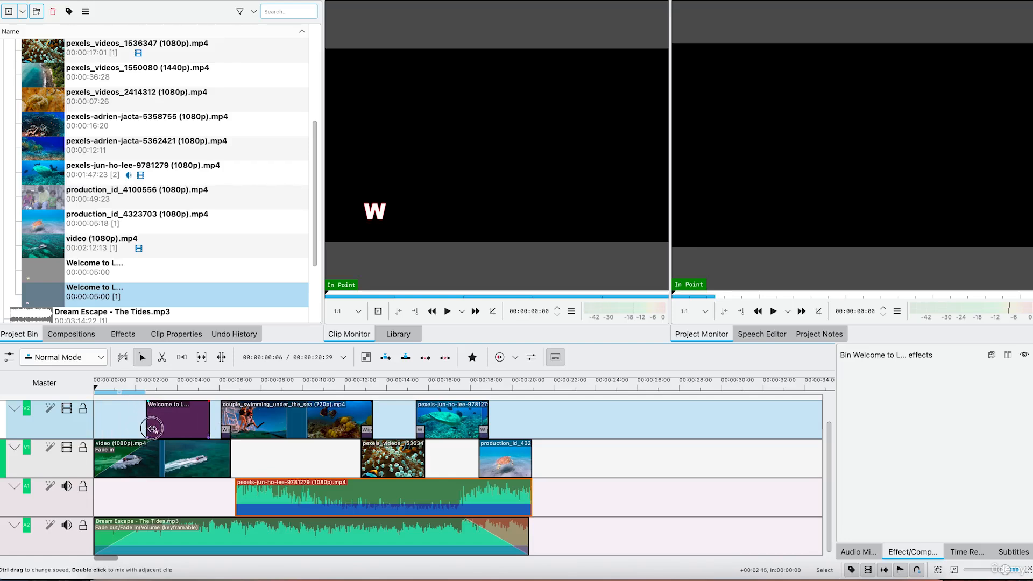
{"action": "key", "text": "space"}
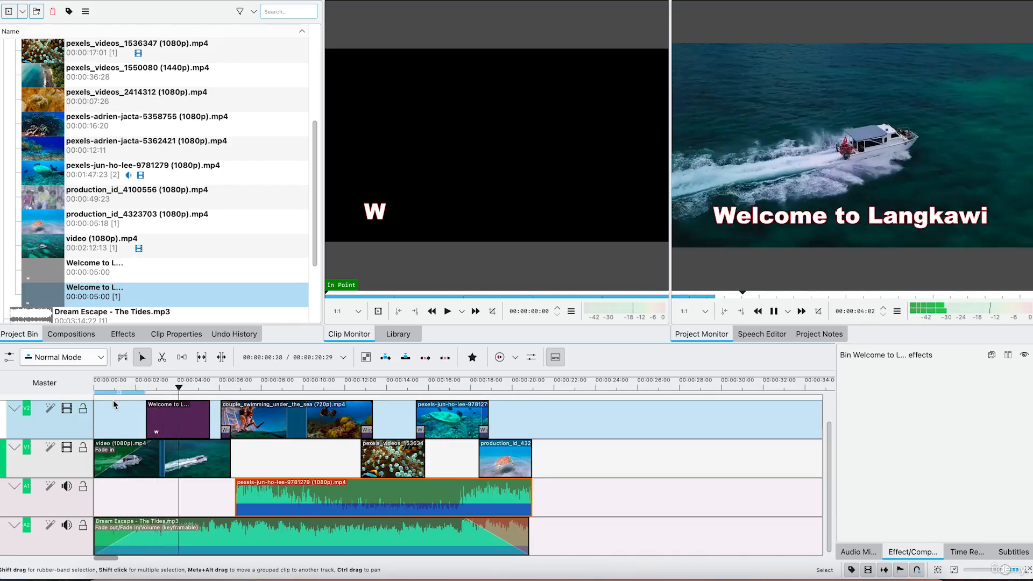
{"action": "key", "text": "space"}
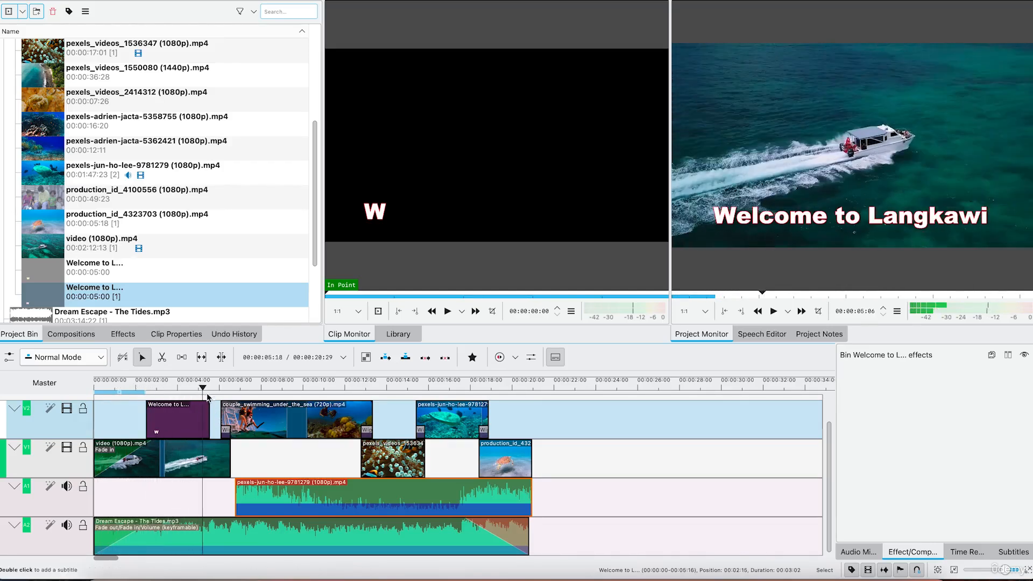
- Insert one audio track above track A1
{"action": "right_click", "coordinate": [60, 426]}
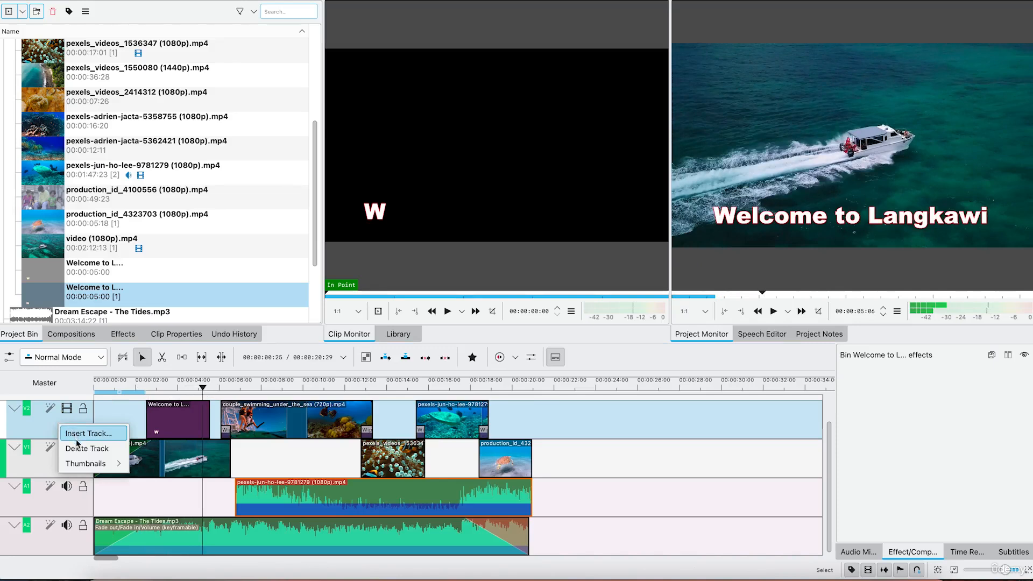
{"action": "left_click", "coordinate": [76, 438]}
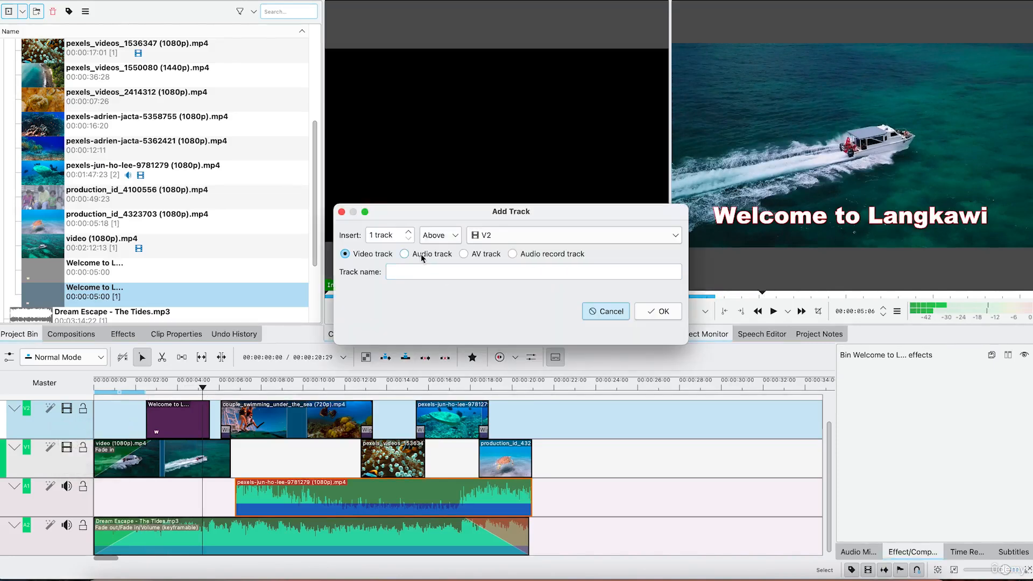
{"action": "left_click", "coordinate": [404, 254]}
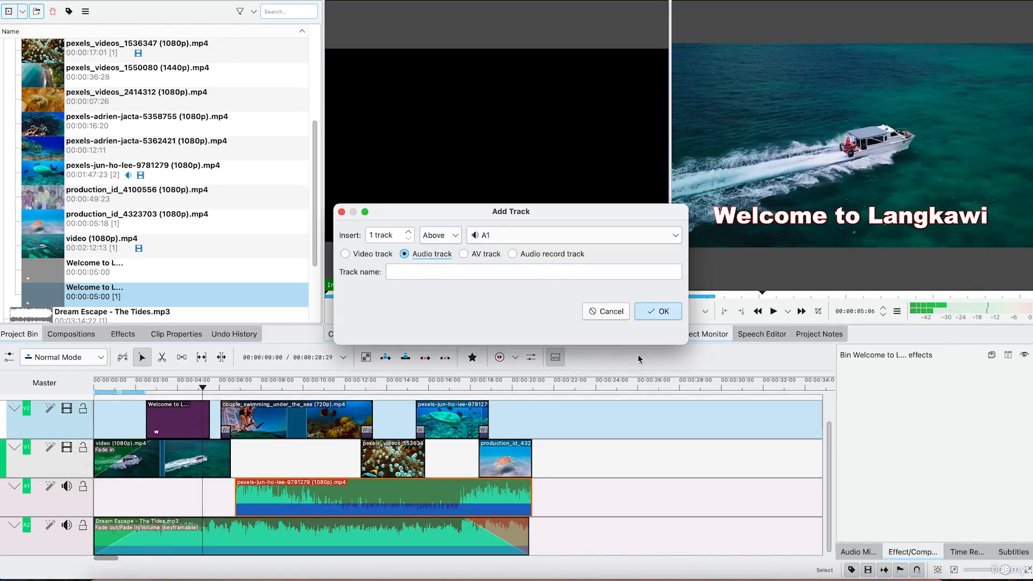
{"action": "left_click", "coordinate": [659, 309]}
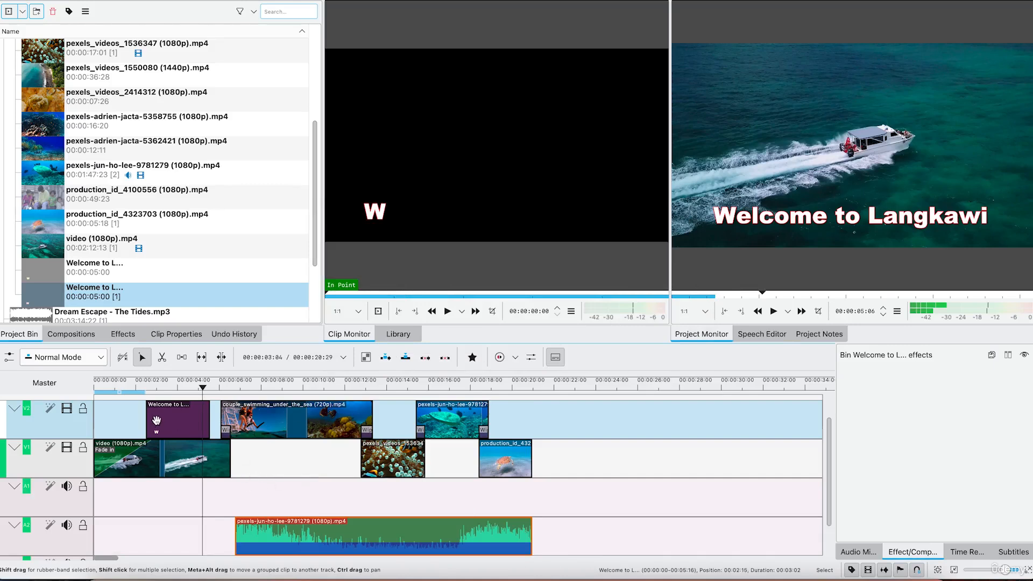
- Move the playhead to 00:00:06:12 and start a new title clip with the text "Diving Adventure"
{"action": "left_click", "coordinate": [215, 388]}
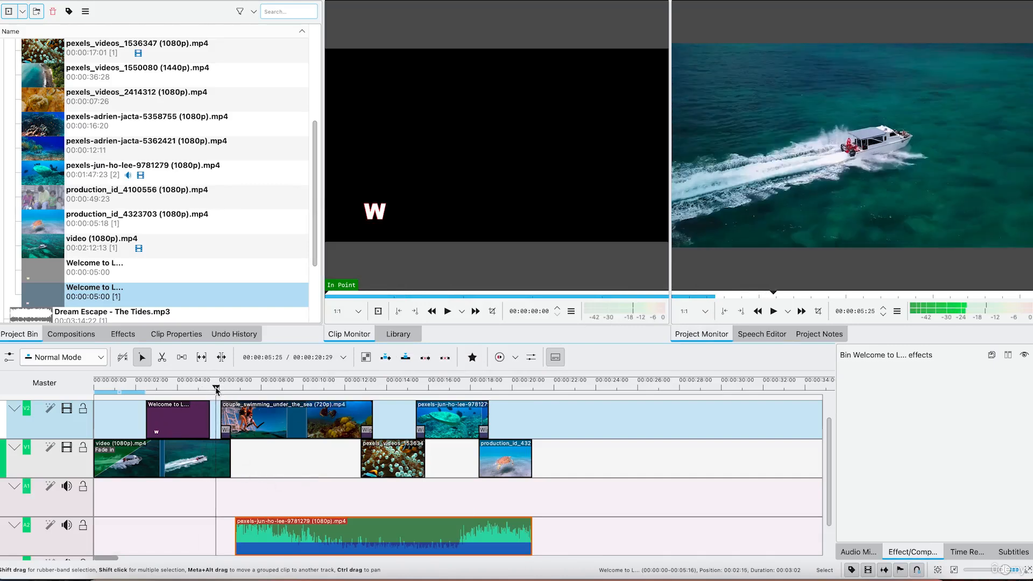
{"action": "left_click", "coordinate": [301, 496]}
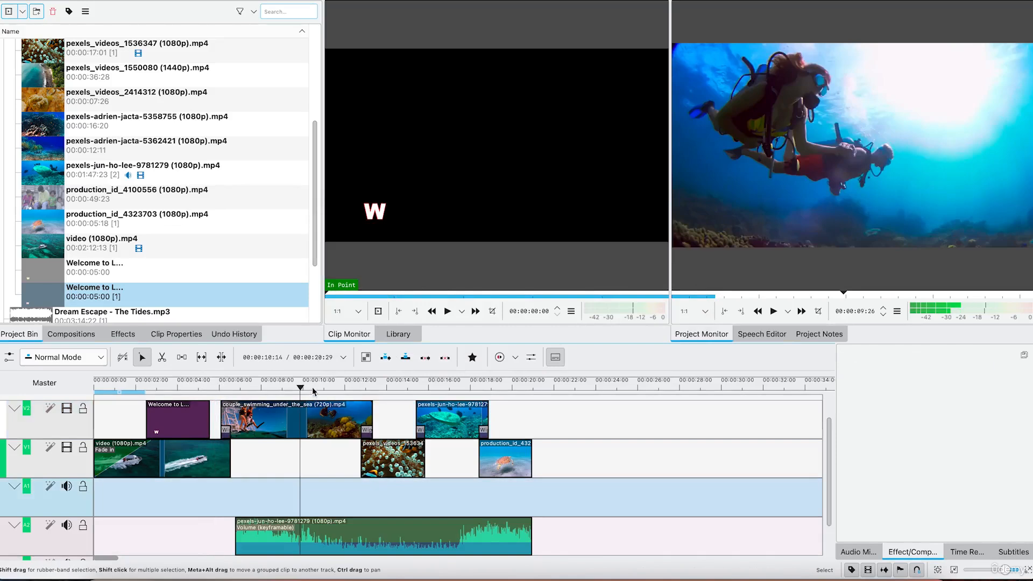
{"action": "left_click_drag", "start_coordinate": [303, 388], "coordinate": [228, 389]}
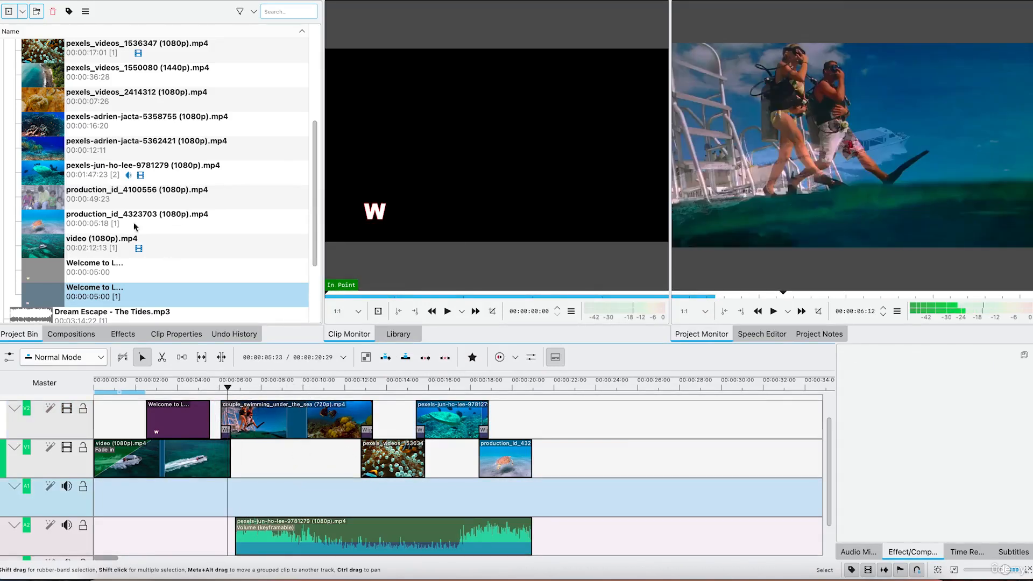
{"action": "left_click", "coordinate": [25, 12]}
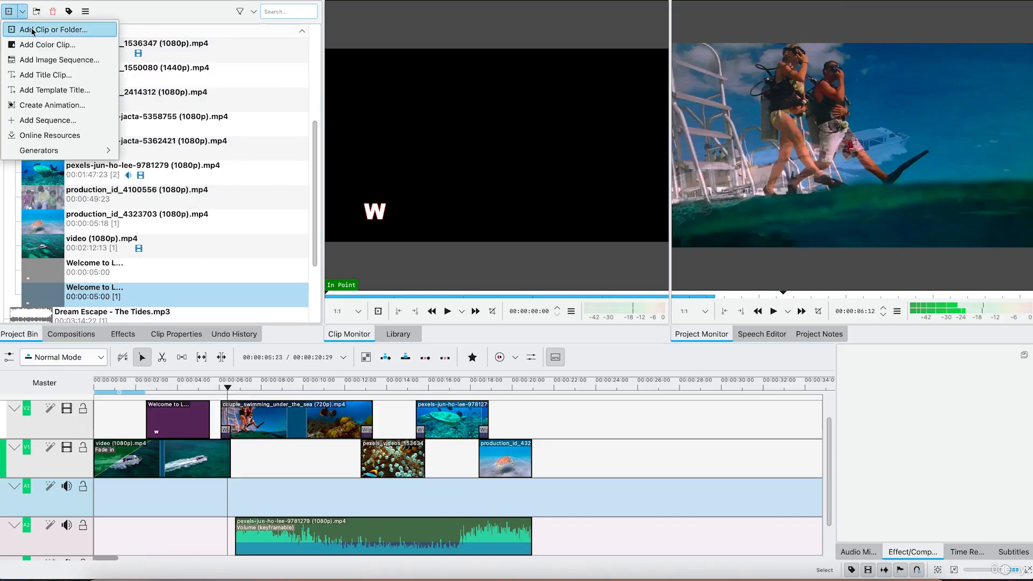
{"action": "key", "text": "Return"}
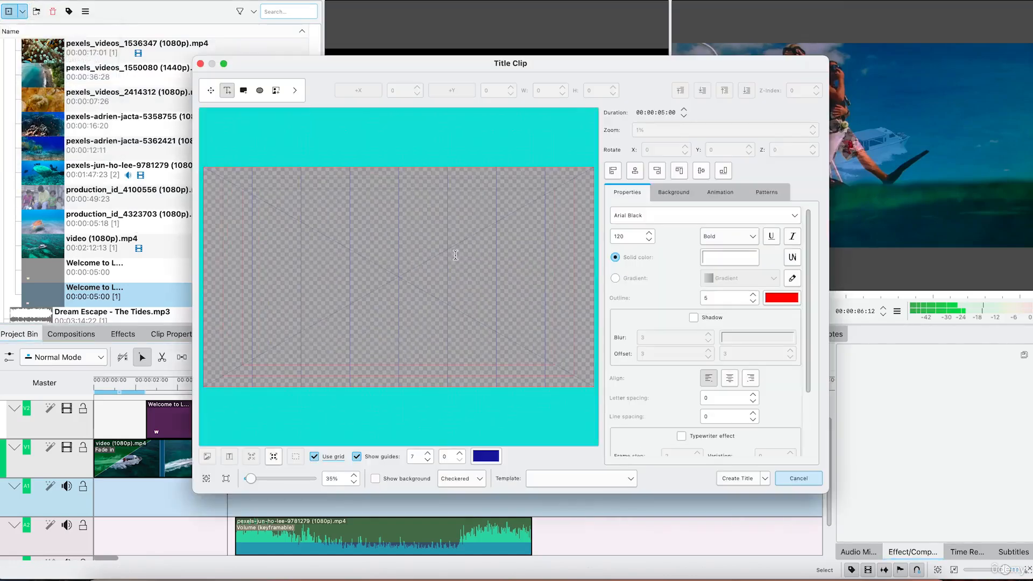
{"action": "left_click", "coordinate": [276, 343]}
{"action": "type", "text": "Civi"}
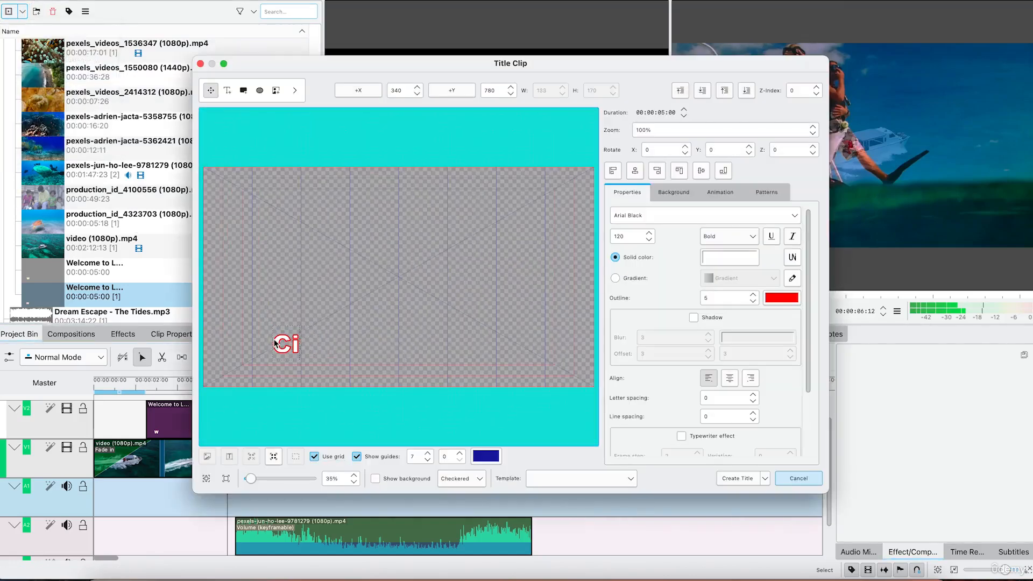
{"action": "type", "text": "Diving A"}
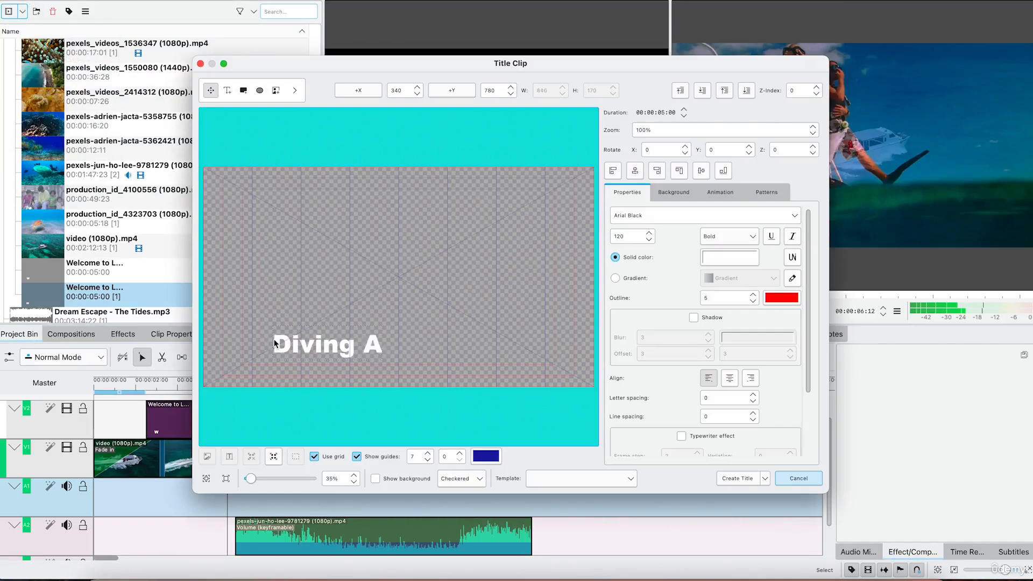
{"action": "type", "text": "dventure"}
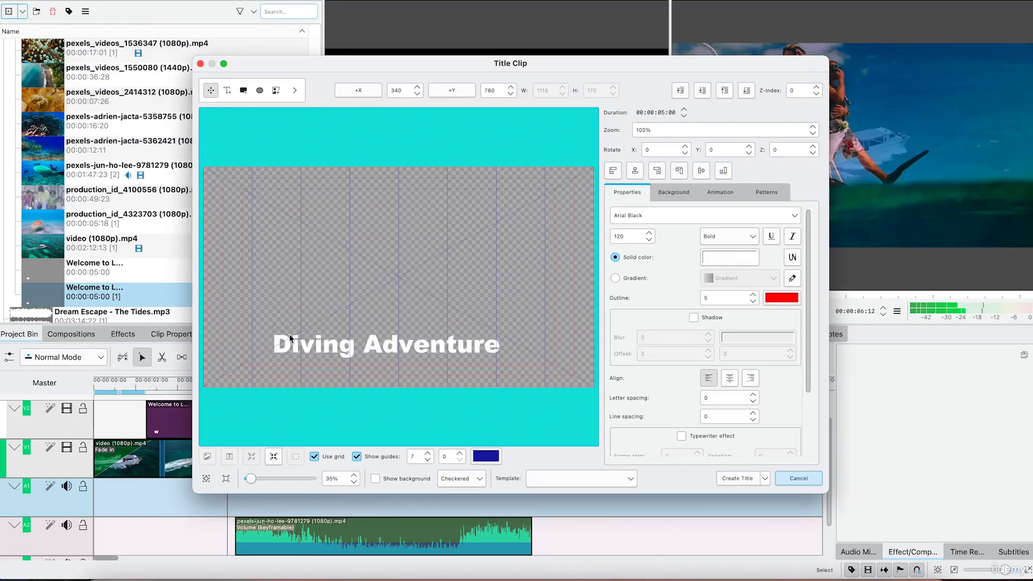
{"action": "left_click", "coordinate": [478, 287]}
- Enable the shadow for the title text, place the text at X 360, Y 840, and create the title
{"action": "left_click", "coordinate": [432, 346]}
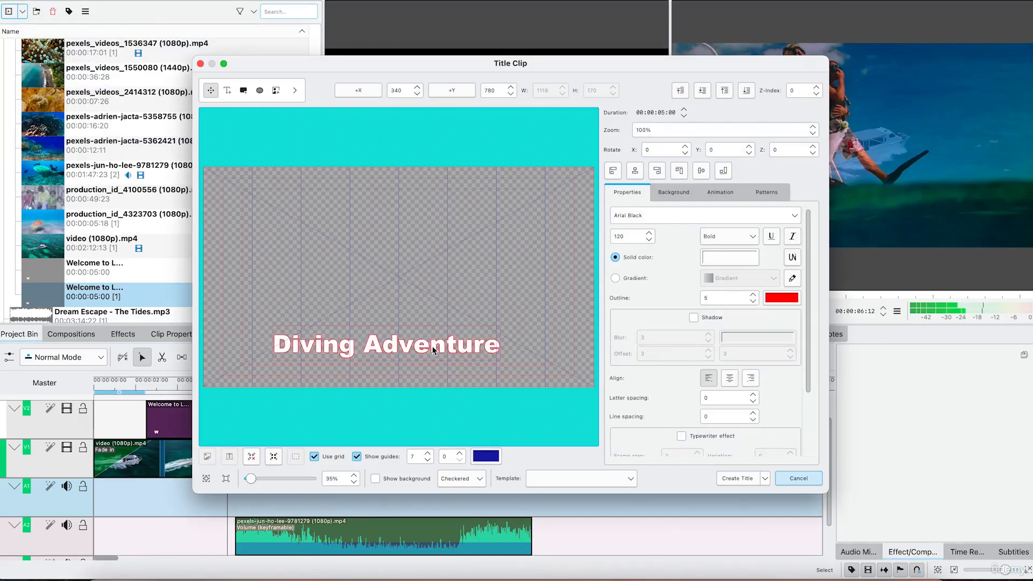
{"action": "left_click", "coordinate": [694, 317]}
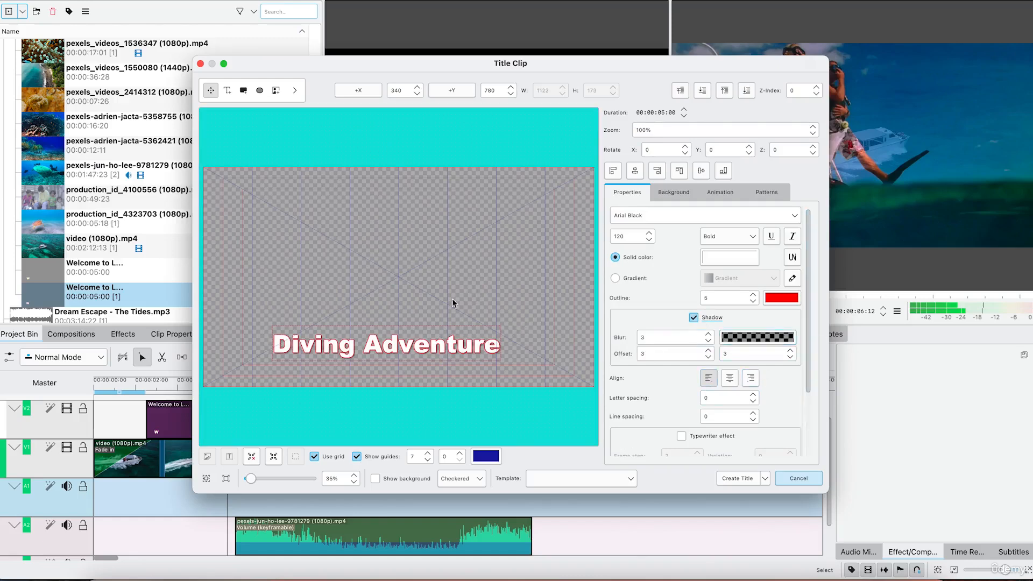
{"action": "left_click_drag", "start_coordinate": [404, 330], "coordinate": [406, 353]}
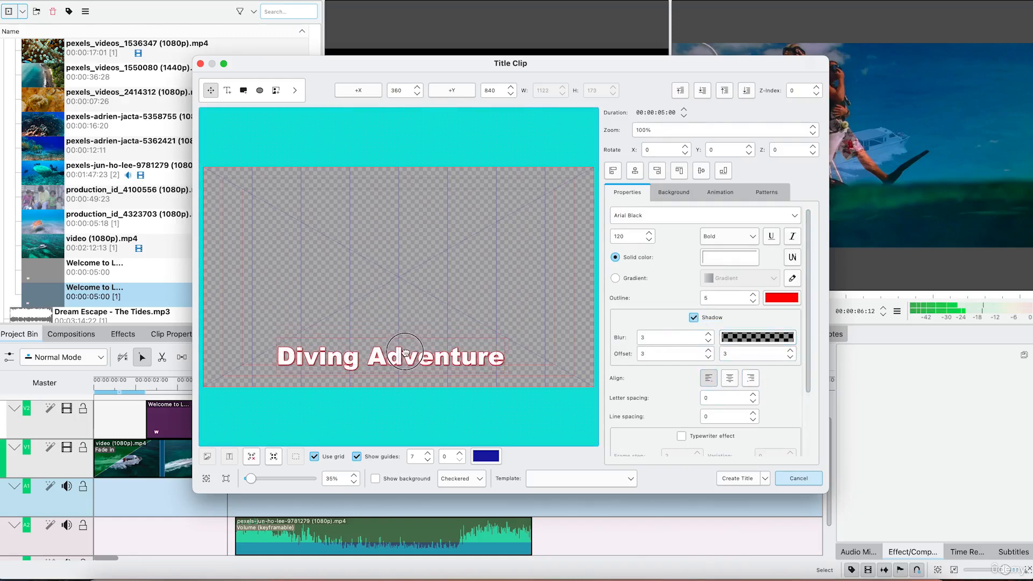
{"action": "left_click", "coordinate": [737, 478]}
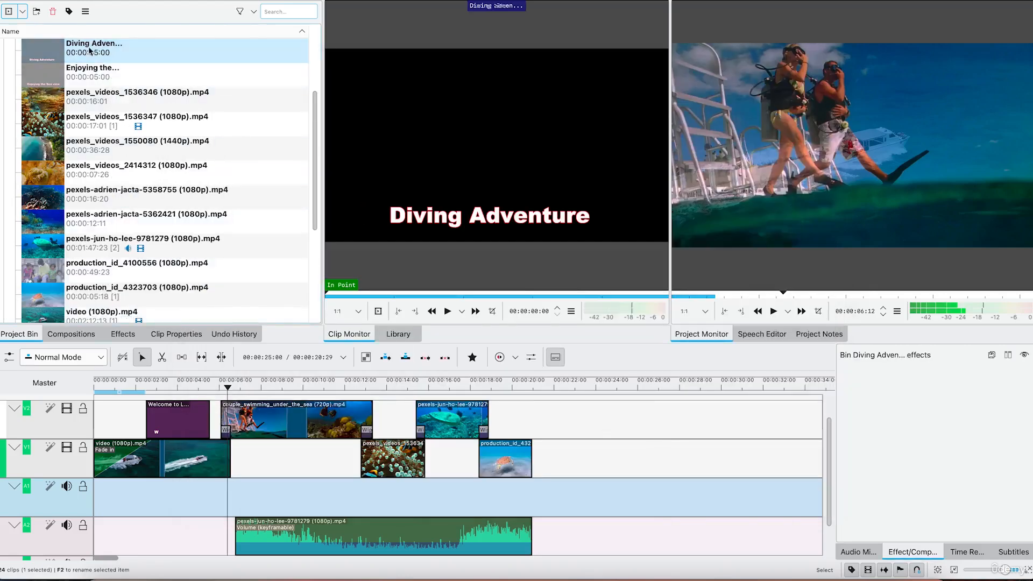
- Insert one video track above V2 and move the "Welcome to Langkawi" title clip up to it at the same time position
{"action": "left_click_drag", "start_coordinate": [88, 46], "coordinate": [247, 468]}
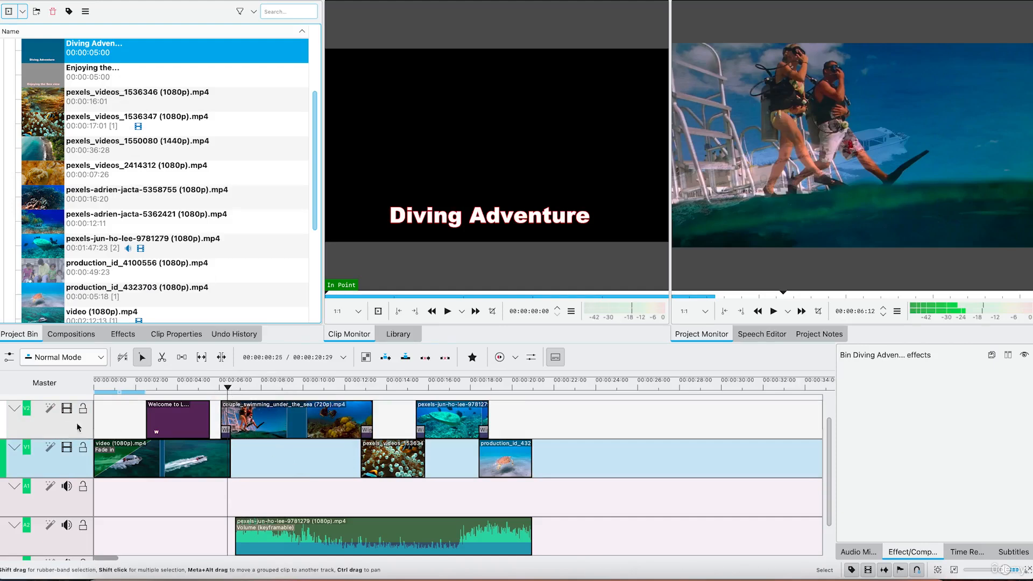
{"action": "left_click", "coordinate": [54, 426]}
{"action": "right_click", "coordinate": [55, 425]}
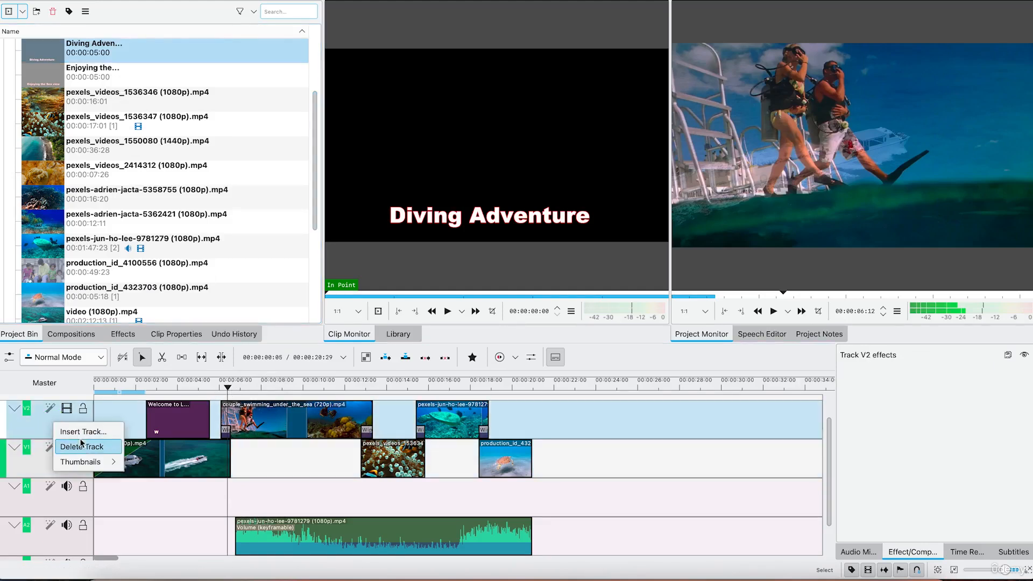
{"action": "left_click", "coordinate": [82, 432]}
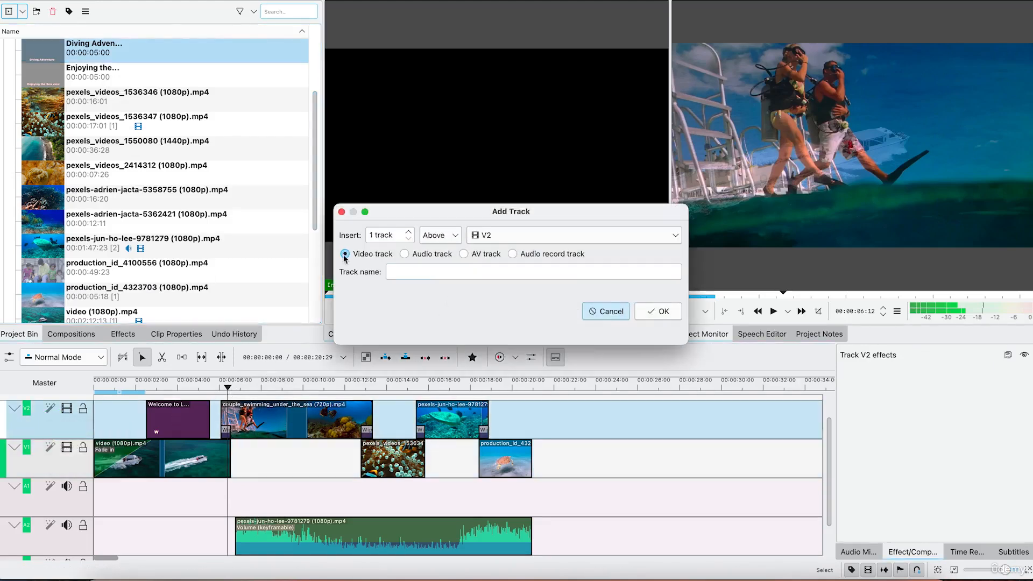
{"action": "left_click", "coordinate": [648, 315]}
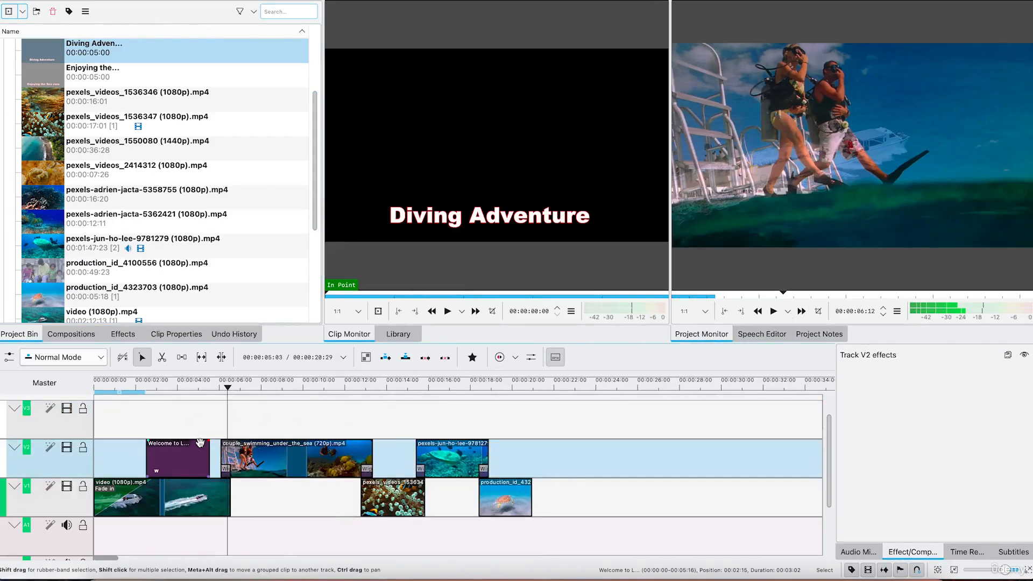
{"action": "left_click_drag", "start_coordinate": [188, 453], "coordinate": [188, 426]}
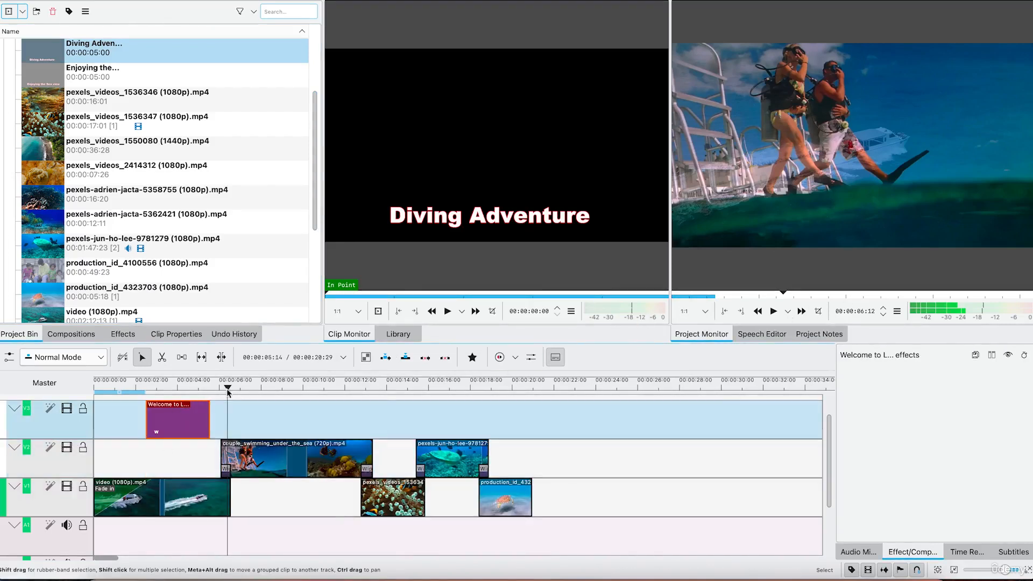
- Place the "Diving Adventure" title on track V3 above the start of the couple swimming clip
{"action": "left_click", "coordinate": [78, 69]}
{"action": "left_click", "coordinate": [78, 52]}
{"action": "left_click_drag", "start_coordinate": [78, 51], "coordinate": [237, 417]}
- Return the playhead to the start of the sequence and play it through to review the titles
{"action": "left_click", "coordinate": [291, 390]}
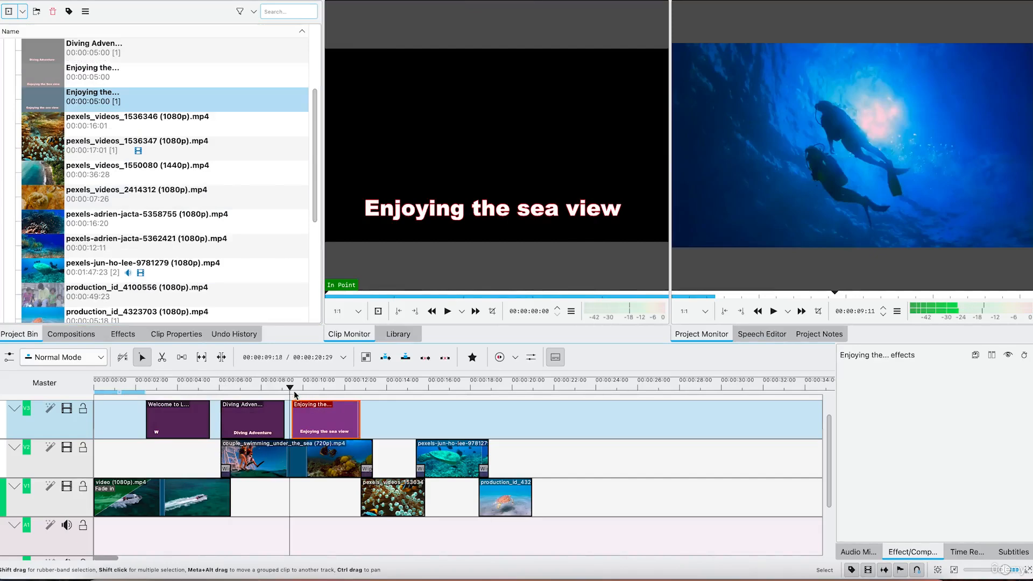
{"action": "left_click_drag", "start_coordinate": [292, 390], "coordinate": [81, 401]}
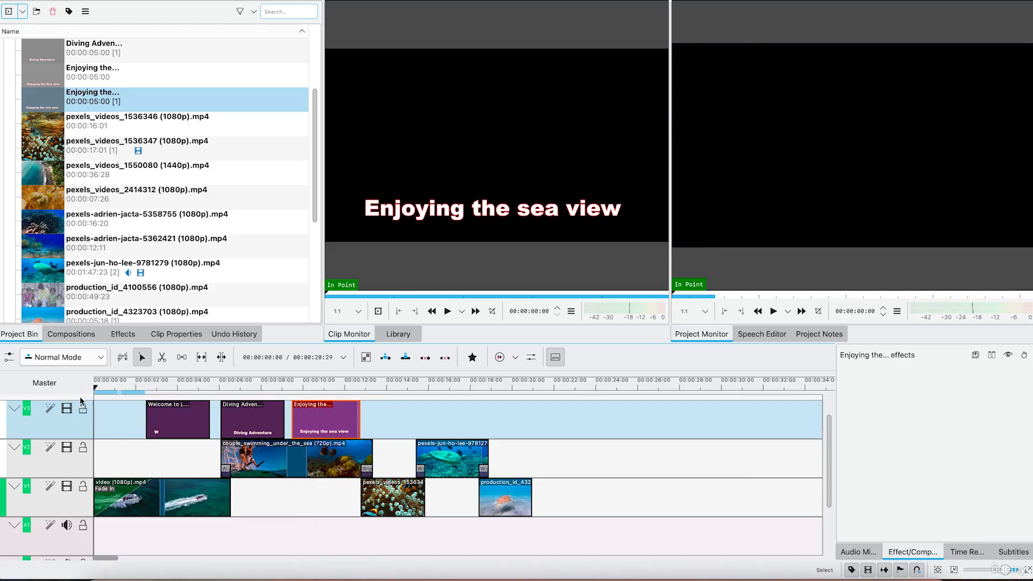
{"action": "left_click", "coordinate": [94, 392]}
{"action": "left_click", "coordinate": [95, 389]}
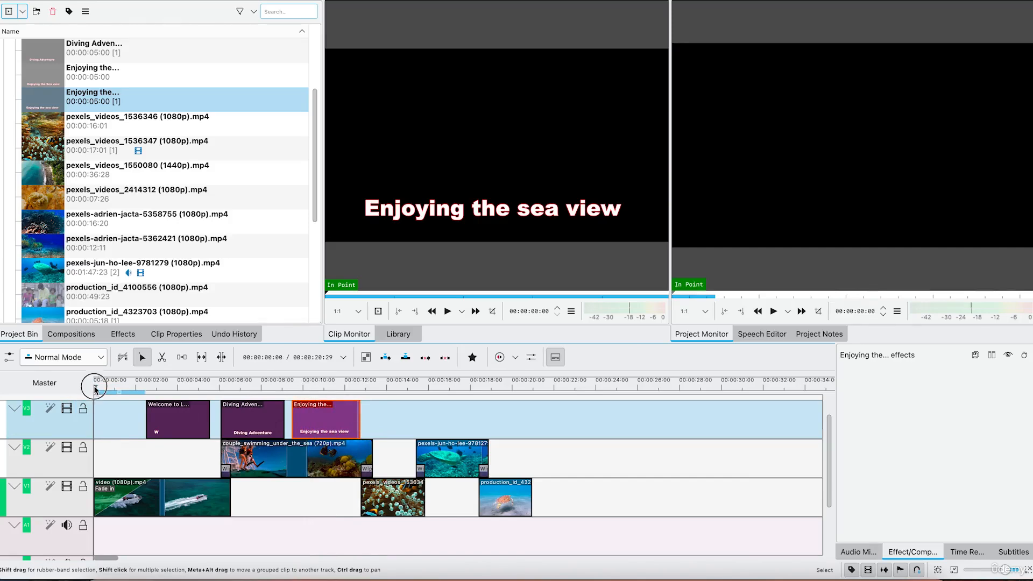
{"action": "key", "text": "space"}
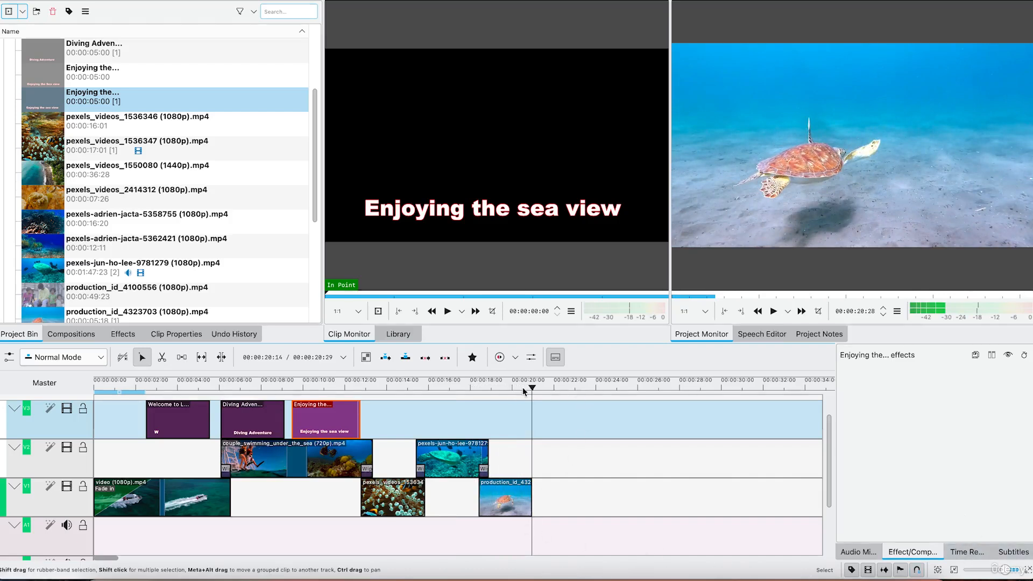
- Add a fade out to the turtle clip at the end of the sequence and set its duration to 00:00:01:01
{"action": "left_click_drag", "start_coordinate": [524, 391], "coordinate": [514, 389]}
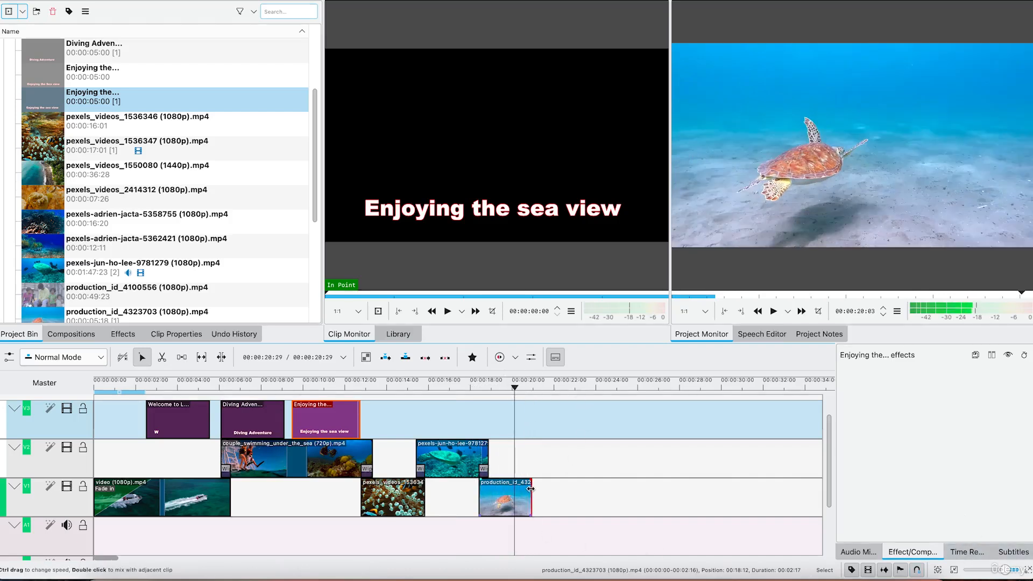
{"action": "left_click_drag", "start_coordinate": [530, 482], "coordinate": [485, 489]}
{"action": "left_click", "coordinate": [509, 494]}
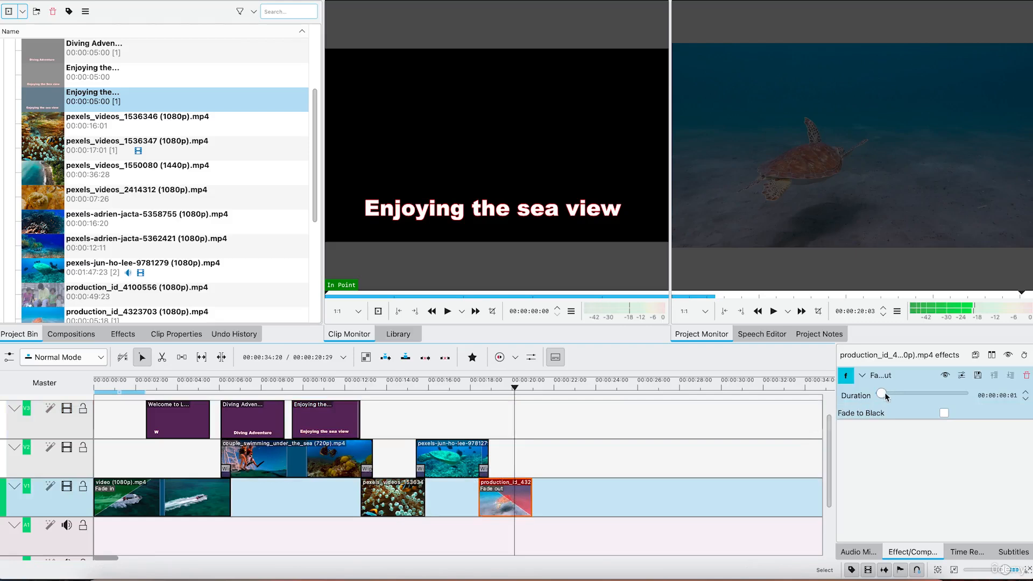
{"action": "left_click_drag", "start_coordinate": [885, 396], "coordinate": [918, 406]}
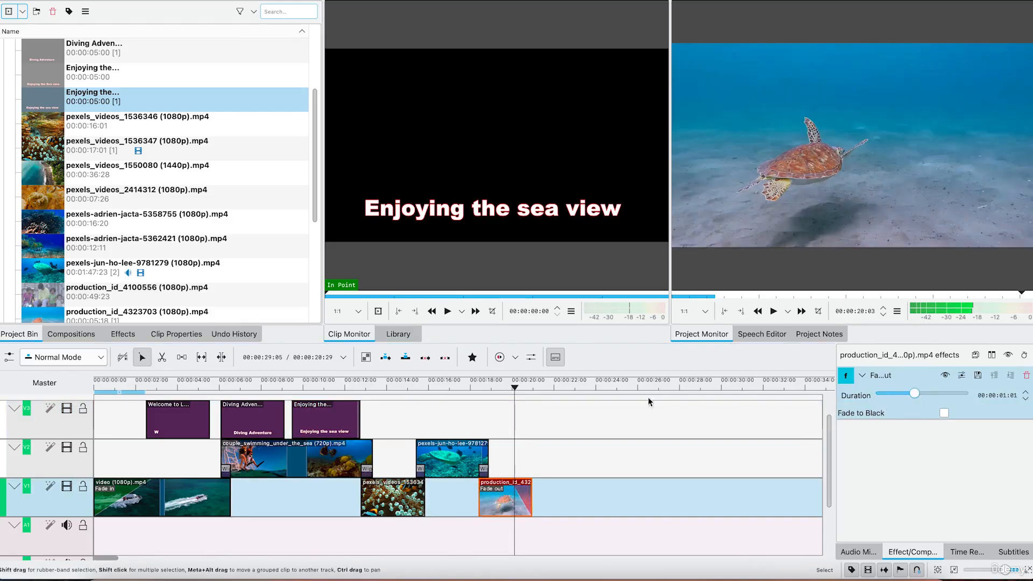
- Copy the "Enjoying the sea view" title to 00:00:19:09 above the turtle clip and trim the copy to a duration of 00:00:01:20
{"action": "left_click", "coordinate": [498, 383]}
{"action": "left_click", "coordinate": [324, 418]}
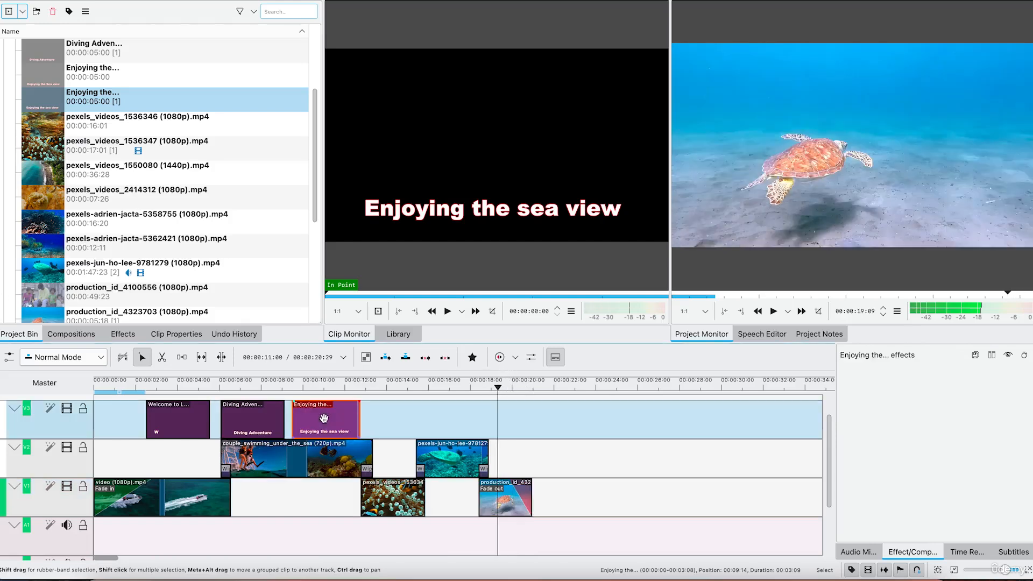
{"action": "right_click", "coordinate": [331, 427]}
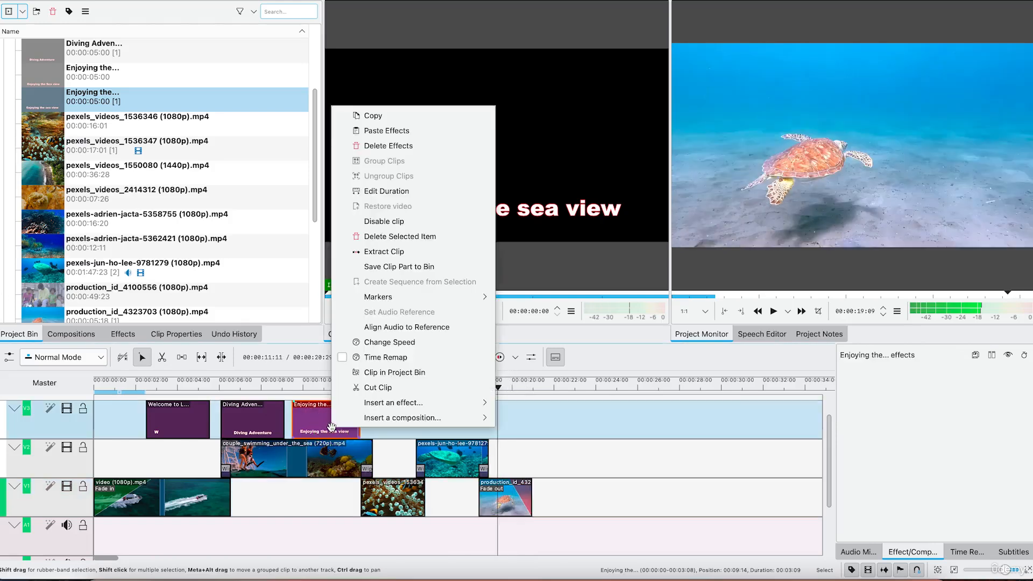
{"action": "left_click", "coordinate": [416, 114]}
{"action": "key", "text": "ctrl+v"}
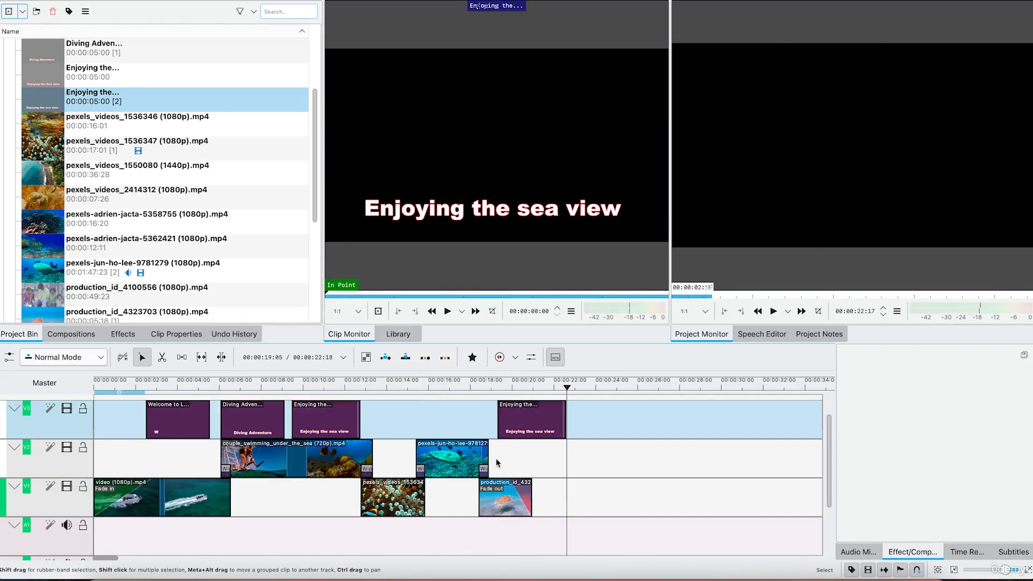
{"action": "left_click", "coordinate": [515, 392]}
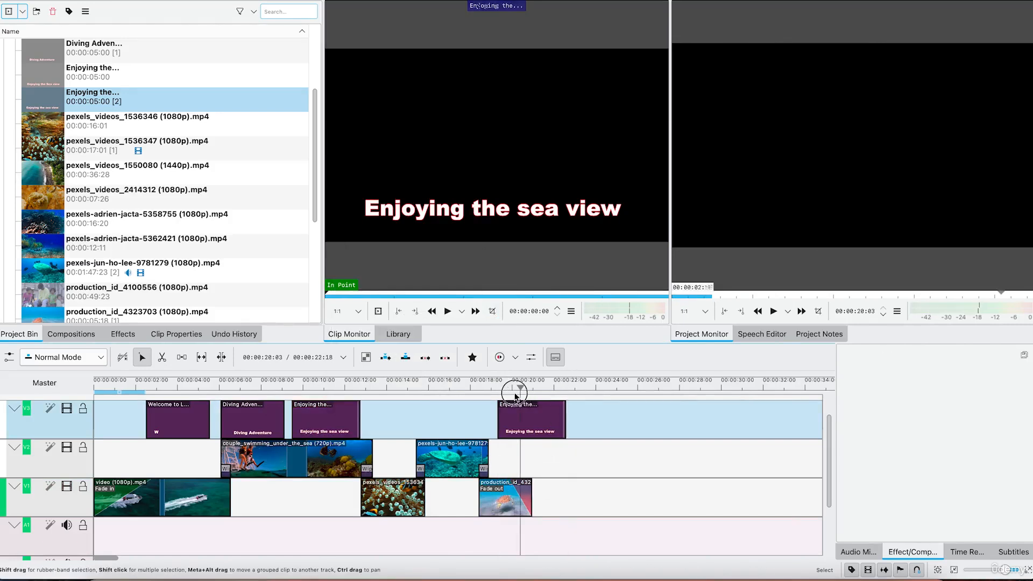
{"action": "left_click_drag", "start_coordinate": [564, 425], "coordinate": [532, 428]}
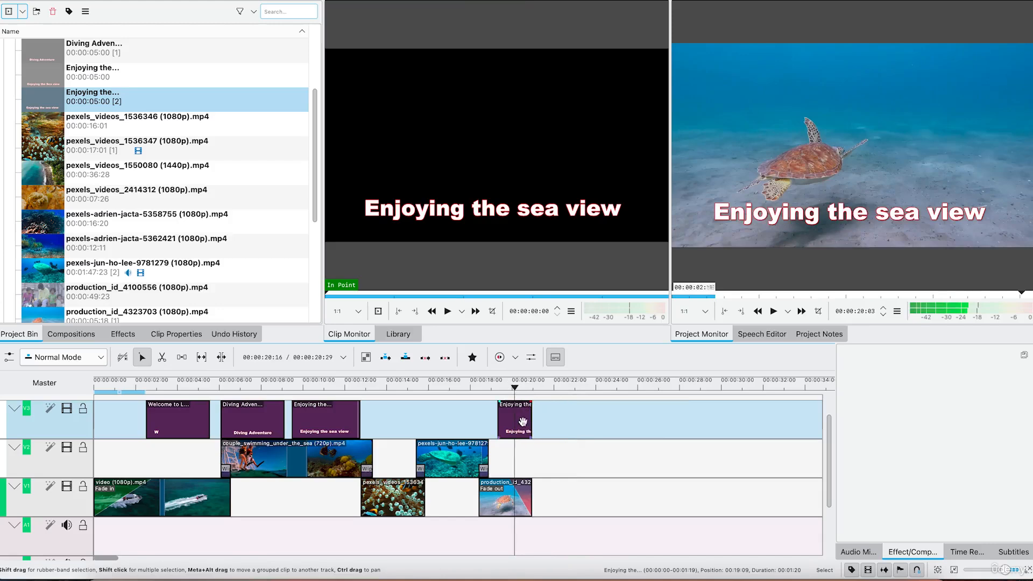
- Open the title above the turtle clip for editing and replace its text with "Thank you and good bye"
{"action": "double_click", "coordinate": [522, 421]}
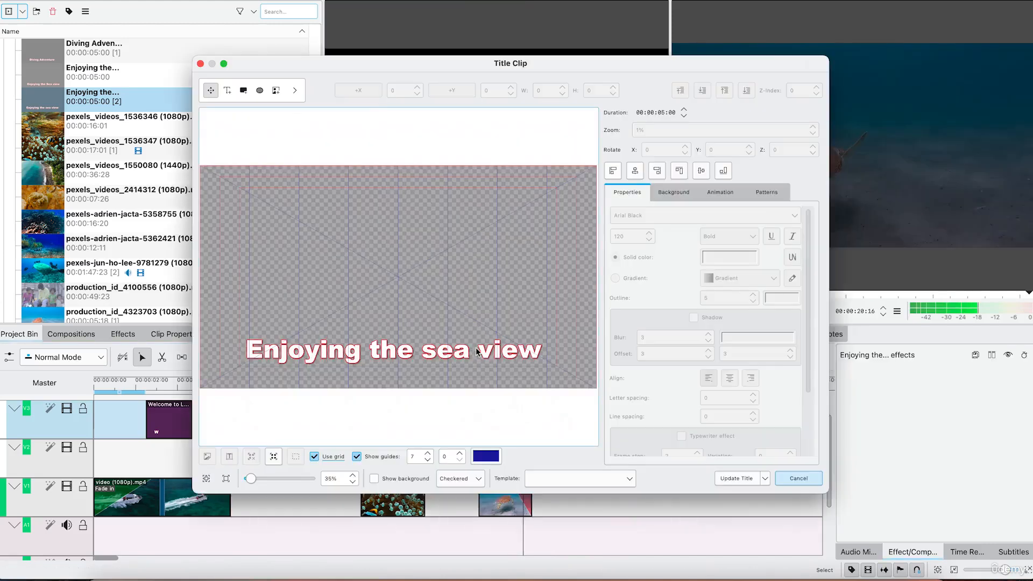
{"action": "left_click", "coordinate": [433, 349]}
{"action": "double_click", "coordinate": [433, 348]}
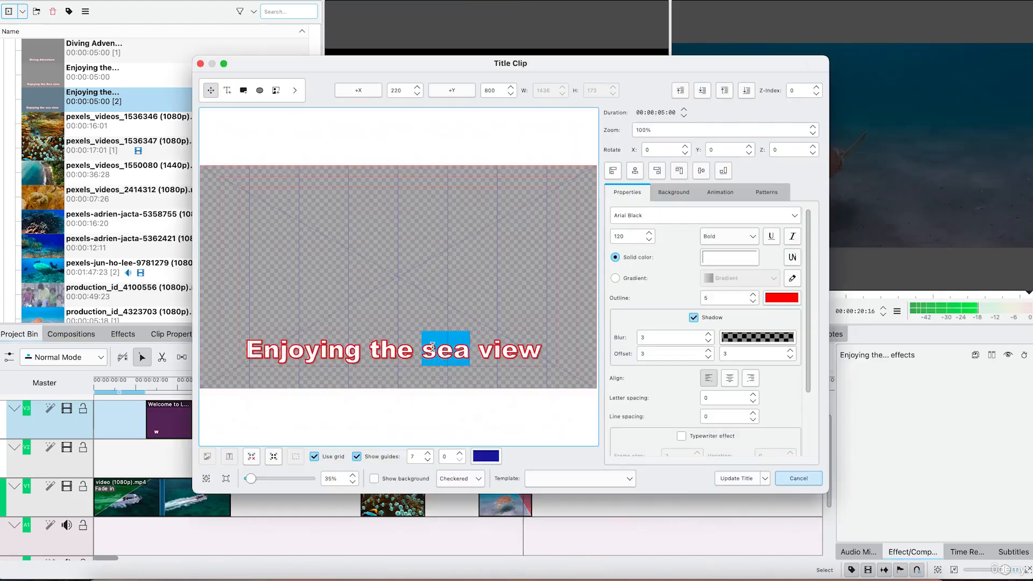
{"action": "key", "text": "super+a"}
{"action": "type", "text": "Thank"}
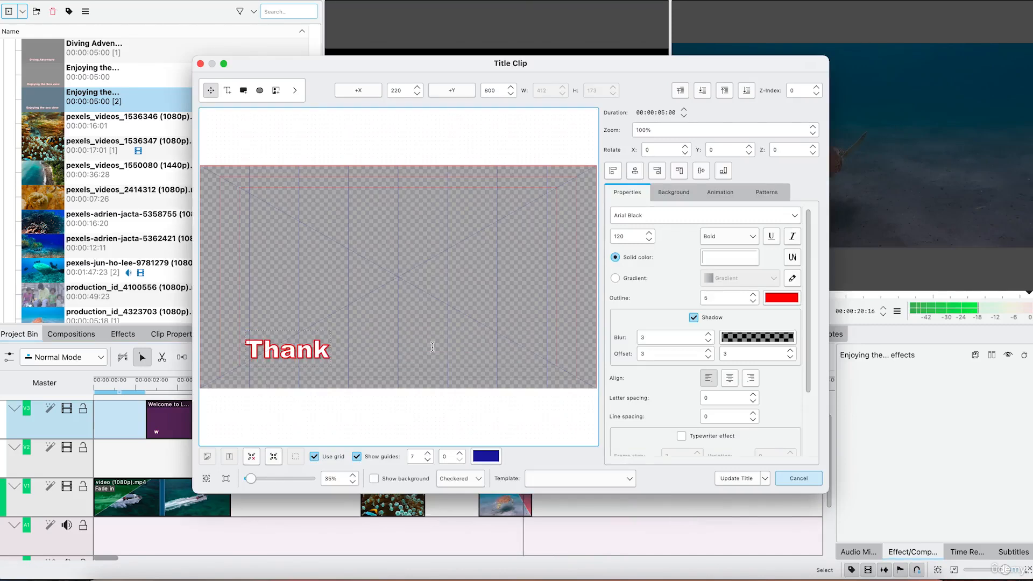
{"action": "type", "text": " you"}
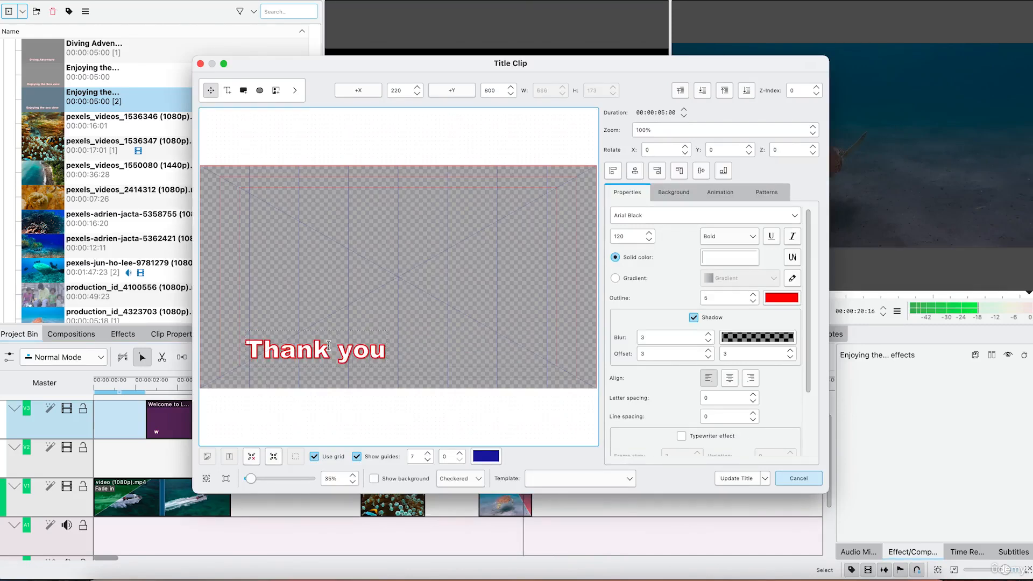
{"action": "type", "text": " and good"}
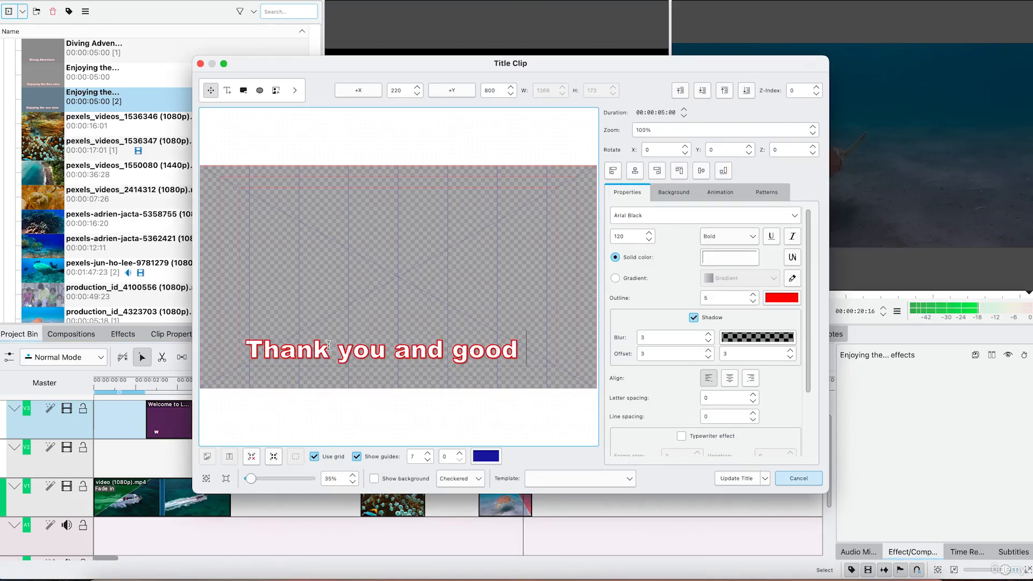
{"action": "type", "text": " bye"}
- Shift the "Thank you and good bye" text horizontally to X 160 to centre it in the frame and update the title
{"action": "left_click", "coordinate": [398, 384]}
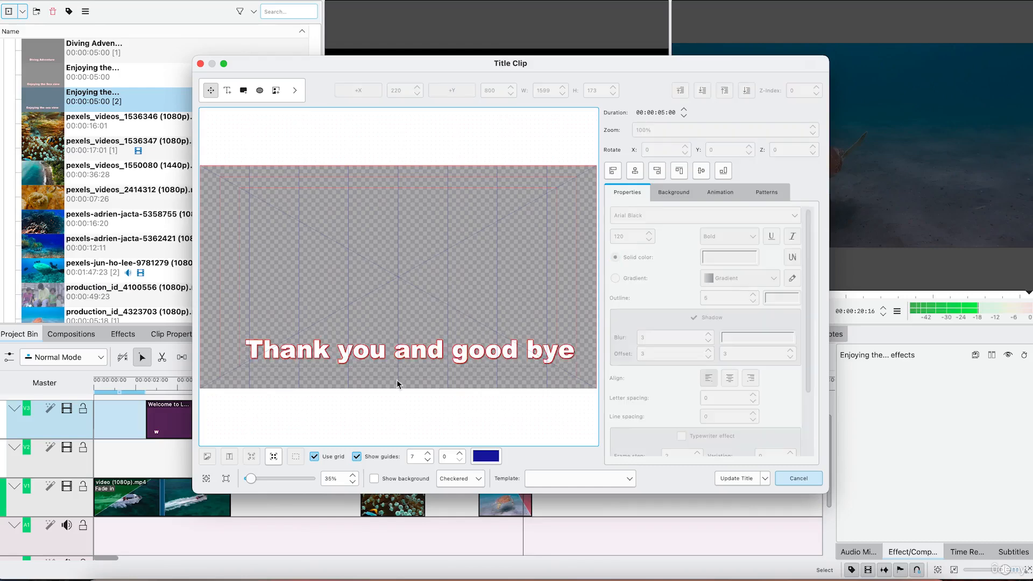
{"action": "left_click_drag", "start_coordinate": [388, 366], "coordinate": [373, 357]}
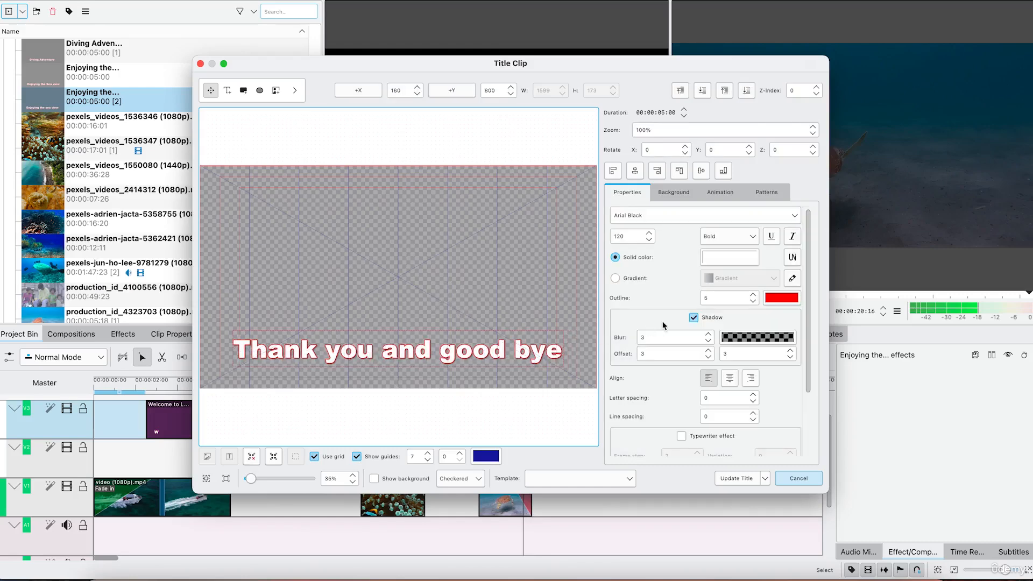
{"action": "left_click", "coordinate": [728, 479]}
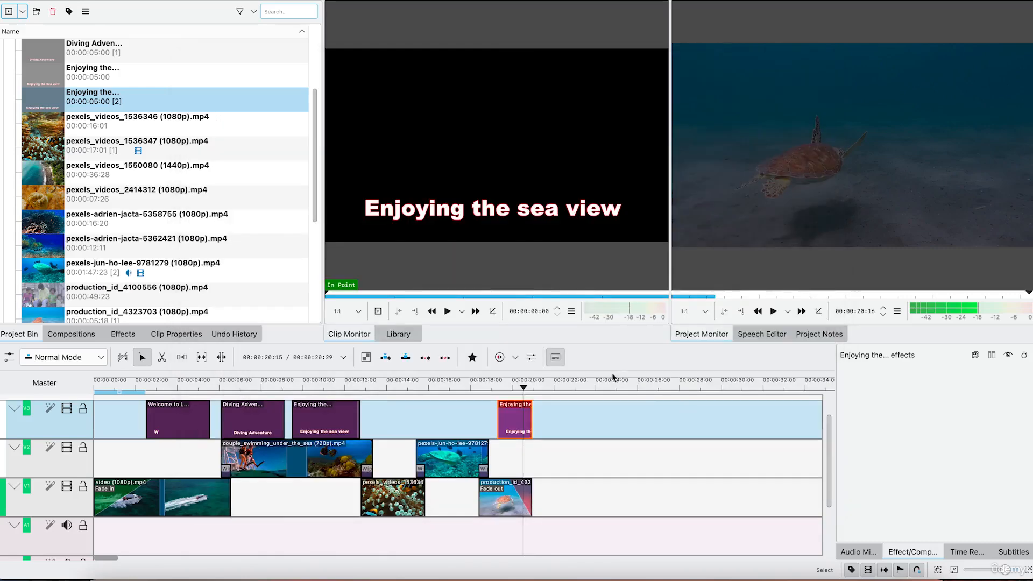
- Play the sequence from just before the closing title to its end to review the title over the fade out
{"action": "left_click_drag", "start_coordinate": [518, 381], "coordinate": [487, 379]}
{"action": "key", "text": "space"}
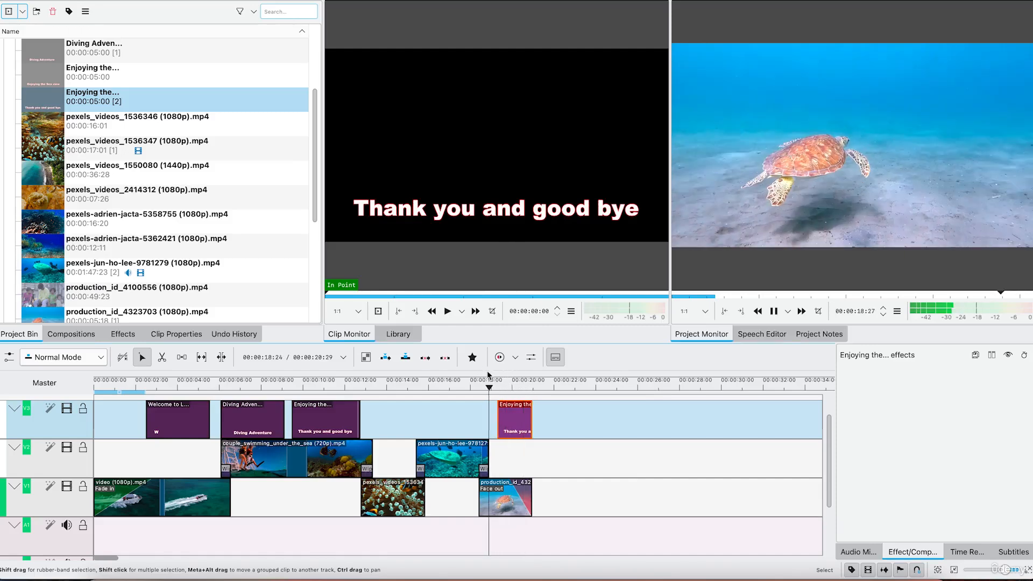
{"action": "key", "text": "space"}
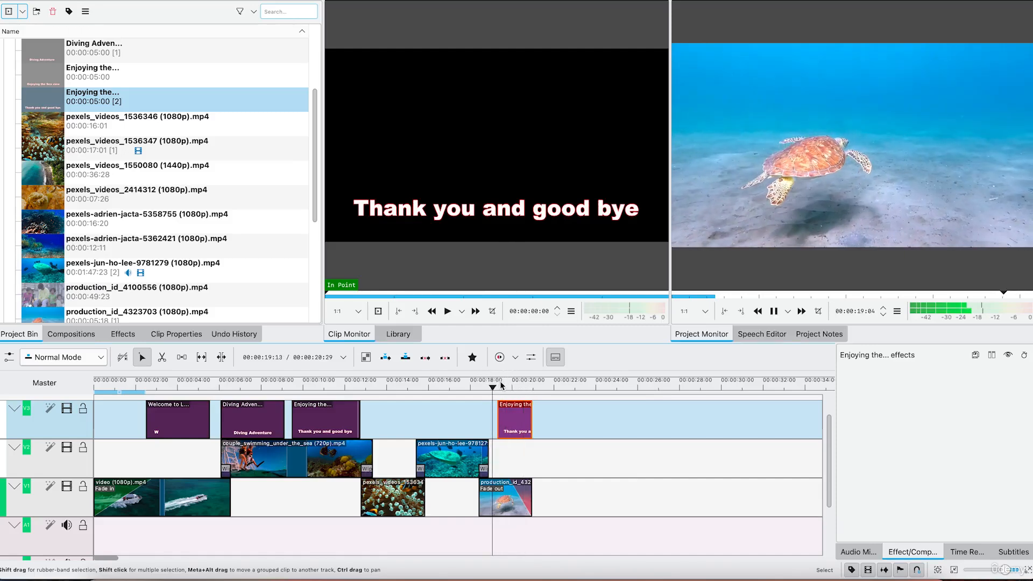
{"action": "key", "text": "space"}
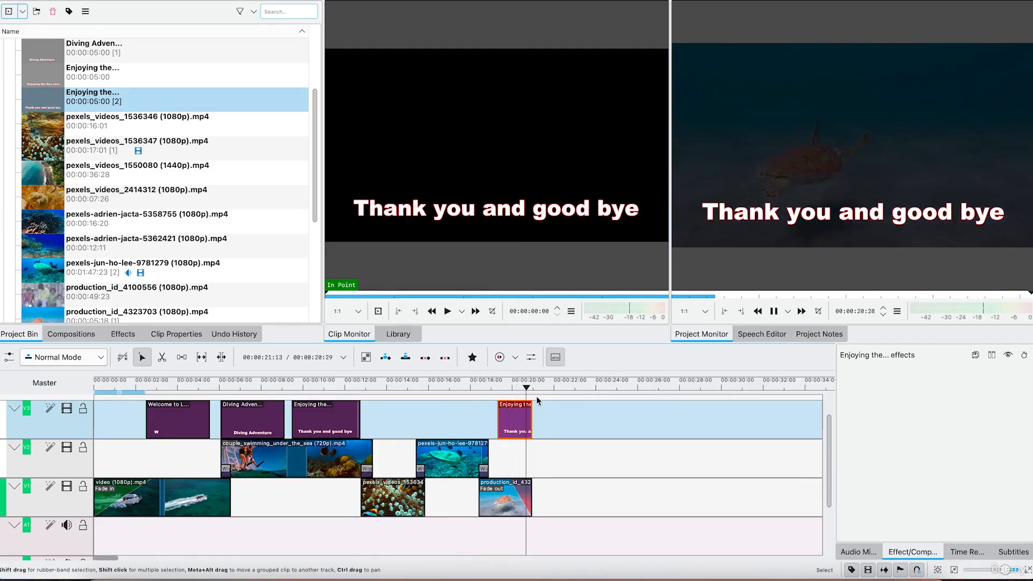
- Move the playhead to about 00:00:04:01 over the boat scene and select the "Welcome to Langkawi" title on track V3
{"action": "left_click_drag", "start_coordinate": [541, 394], "coordinate": [178, 417]}
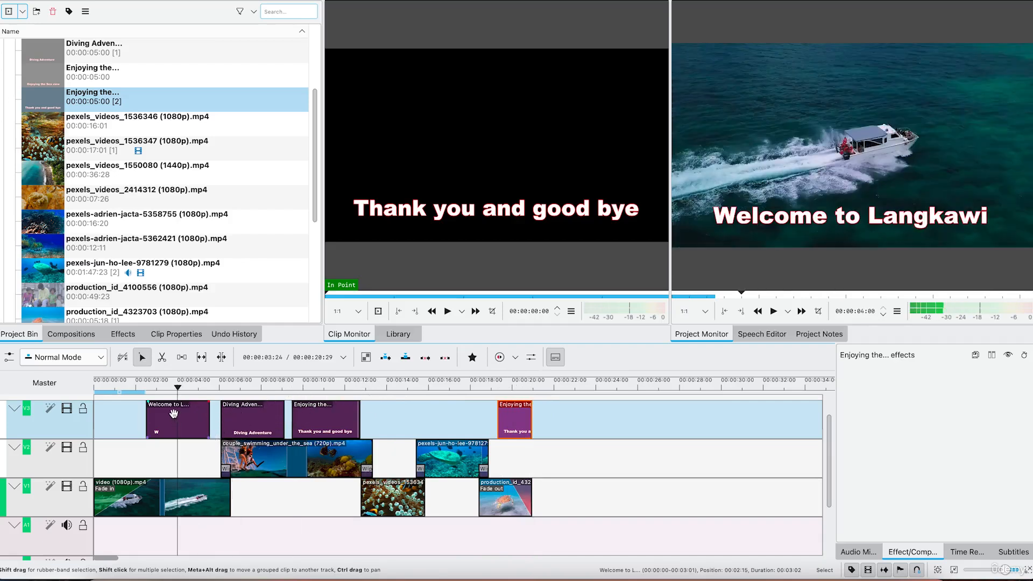
{"action": "left_click", "coordinate": [184, 419]}
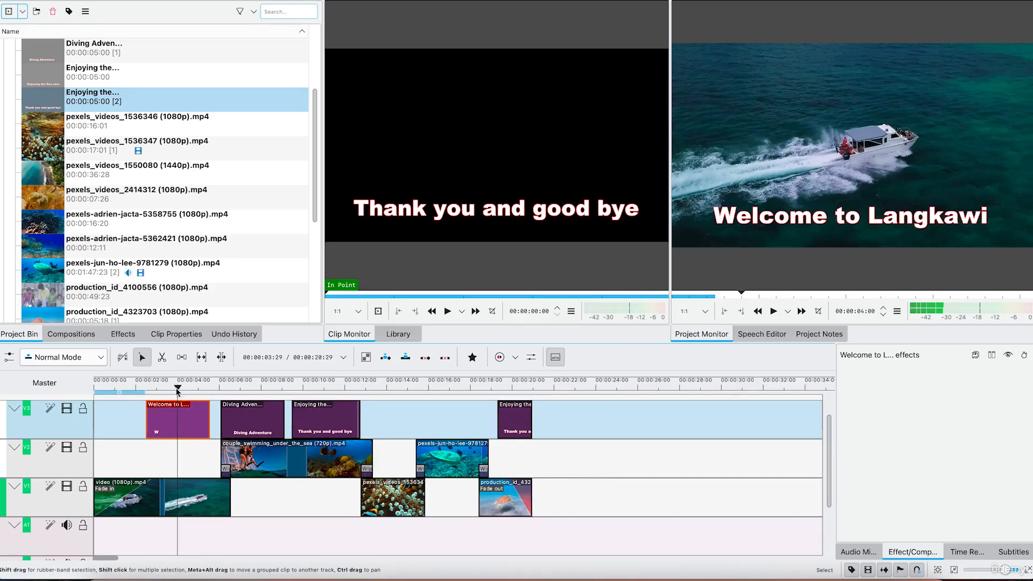
{"action": "mouse_move", "coordinate": [176, 389]}
{"action": "left_mouse_down"}
{"action": "mouse_move", "coordinate": [152, 392]}
{"action": "mouse_move", "coordinate": [170, 415]}
{"action": "mouse_move", "coordinate": [178, 407]}
{"action": "left_mouse_up"}
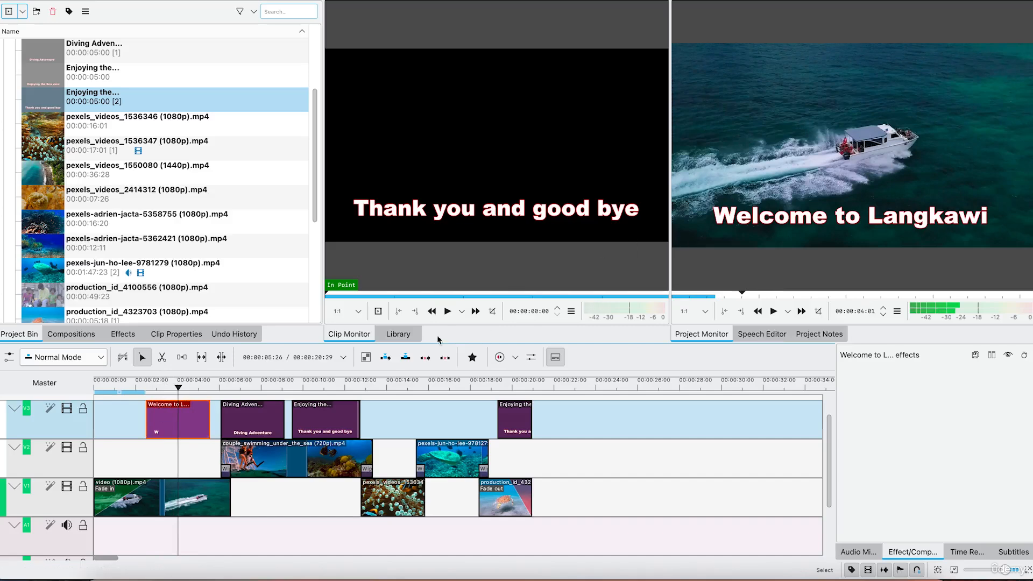